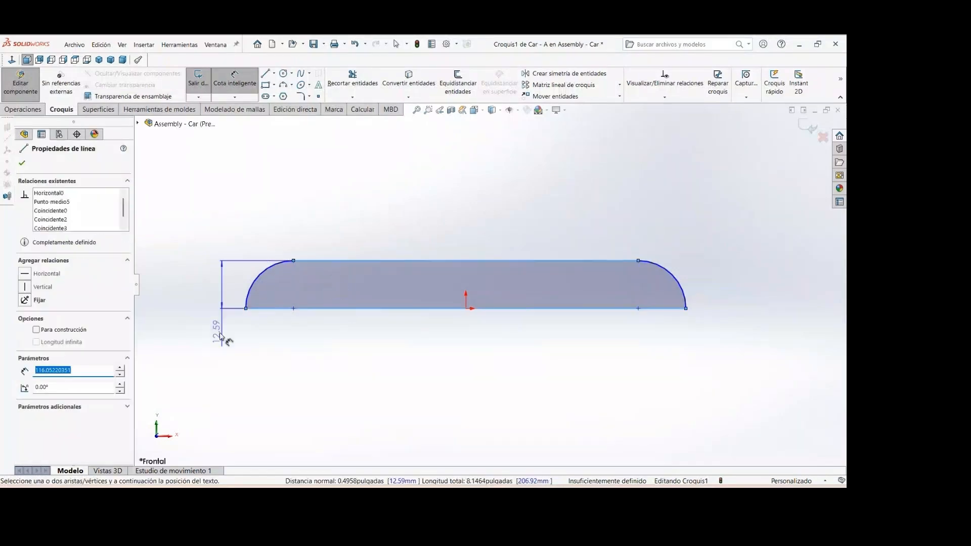
# - Dimension the half-capsule body profile with a height of 0.63 in, and add its overall length dimension
pyautogui.click(219, 336)
pyautogui.press('Return')
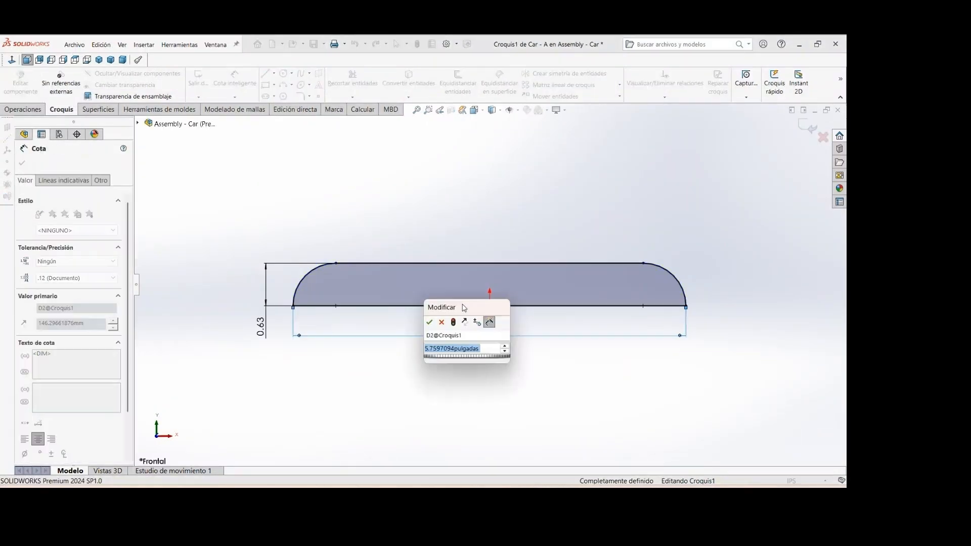
pyautogui.press('Return')
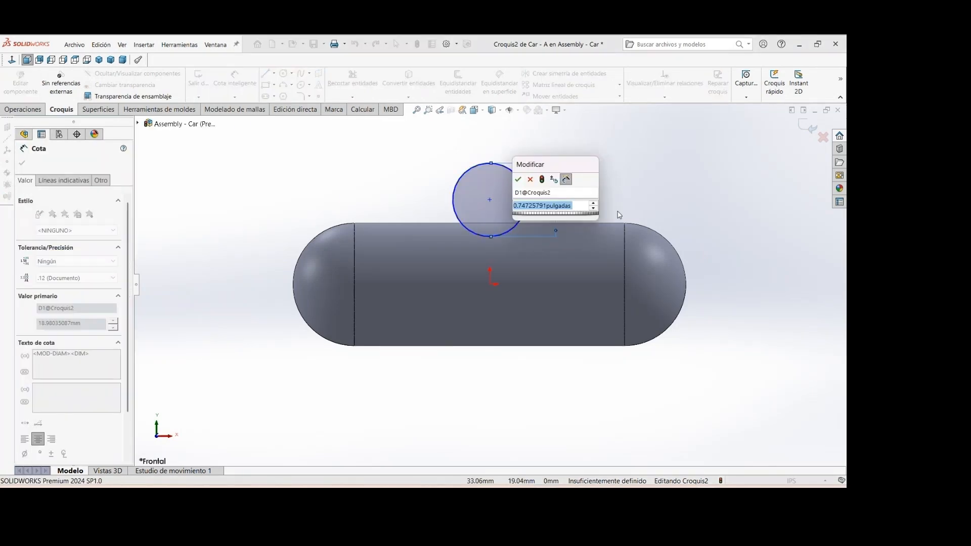
# - Set the circle above the body to 0.75 in diameter and dimension its centre's height from the origin
pyautogui.press('Return')
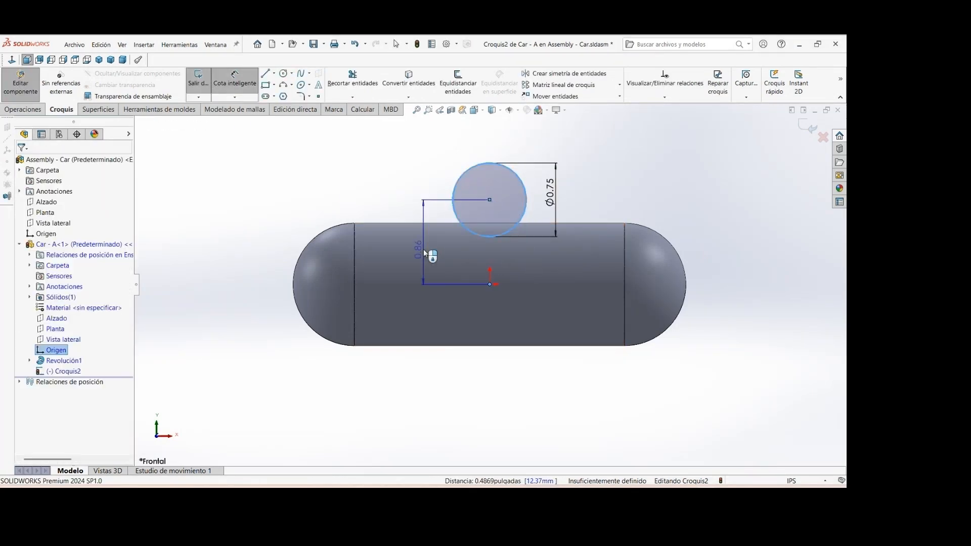
pyautogui.click(423, 250)
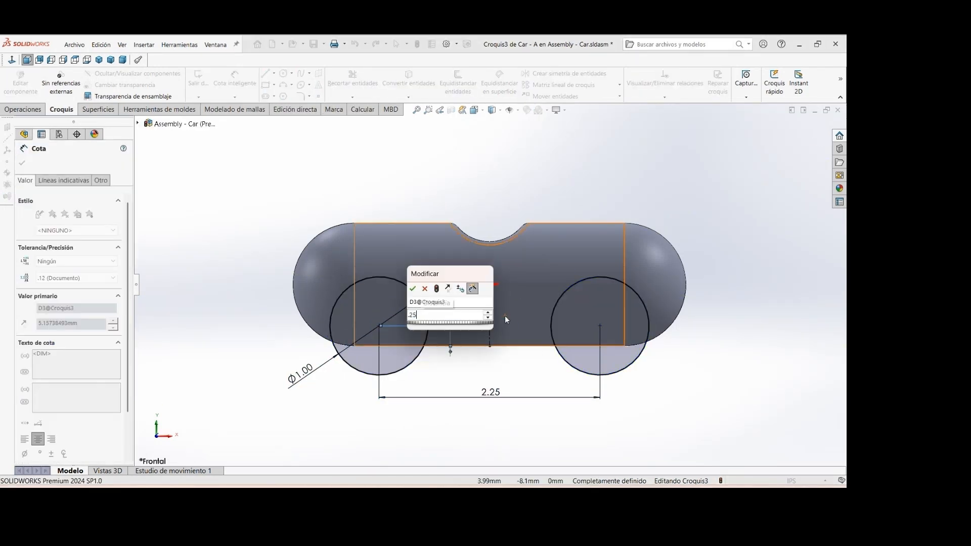
# - Set the wheel centre's distance from the body's lower edge to 0.25 in and finish editing the body part
pyautogui.press('Return')
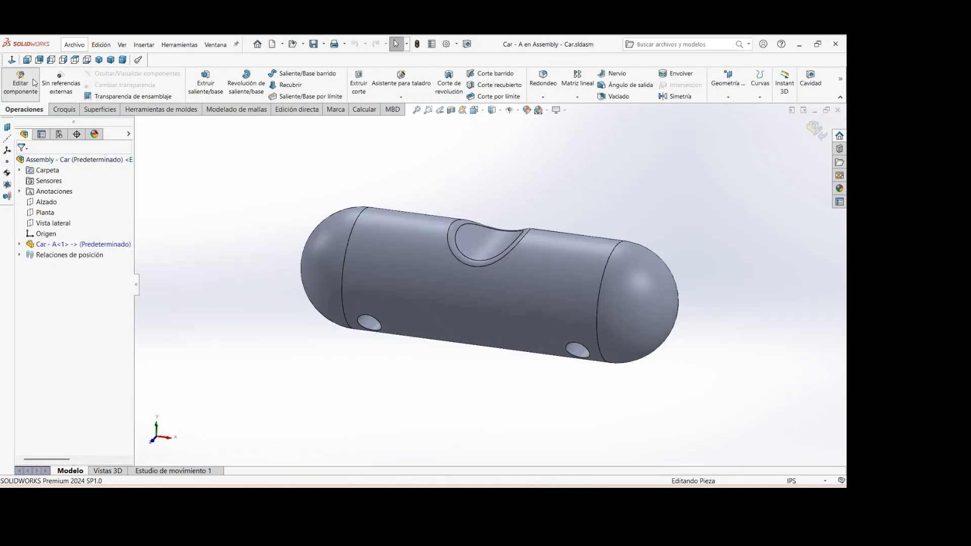
pyautogui.click(20, 83)
# - Create a new part on the assembly's front plane and revolve a half circle matching the body's cut-circle sketch into a sphere
pyautogui.click(21, 96)
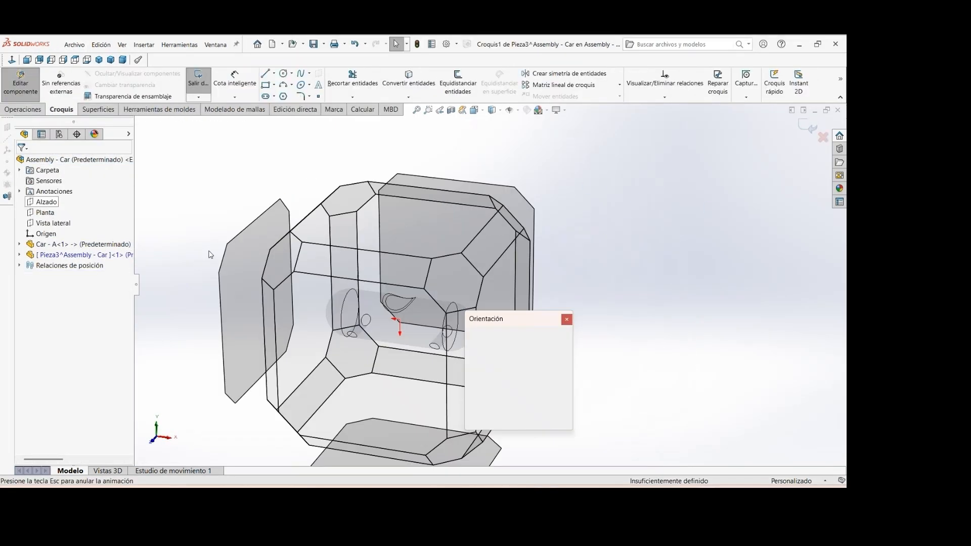
pyautogui.click(71, 381)
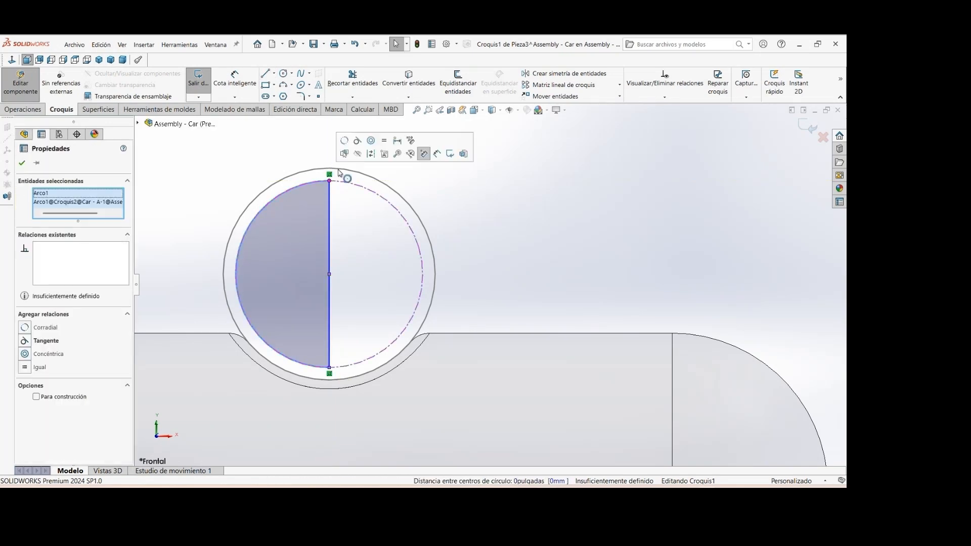
pyautogui.click(23, 109)
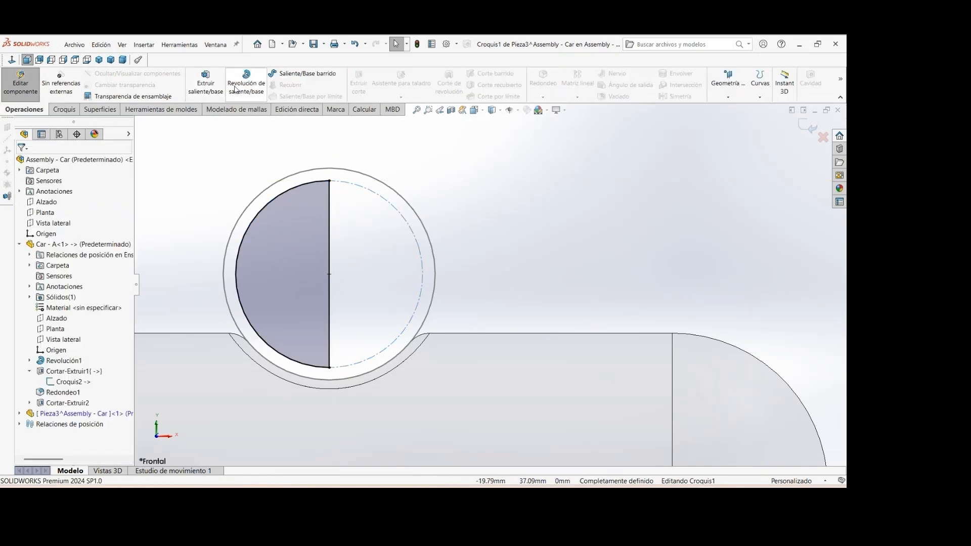
pyautogui.click(235, 90)
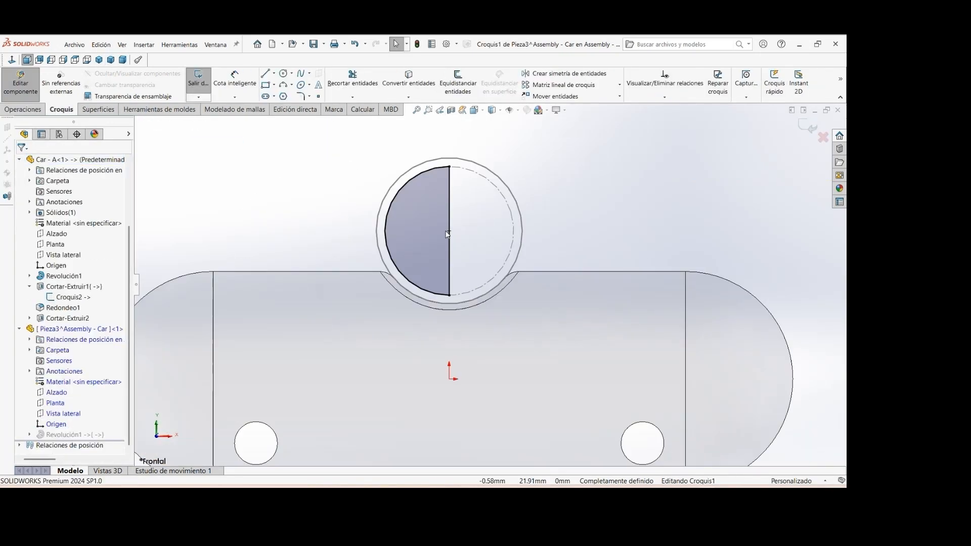
# - Pattern the sphere's half-circle profile with one instance in X and two downward in Y, spaced 0.05 in
pyautogui.click(570, 85)
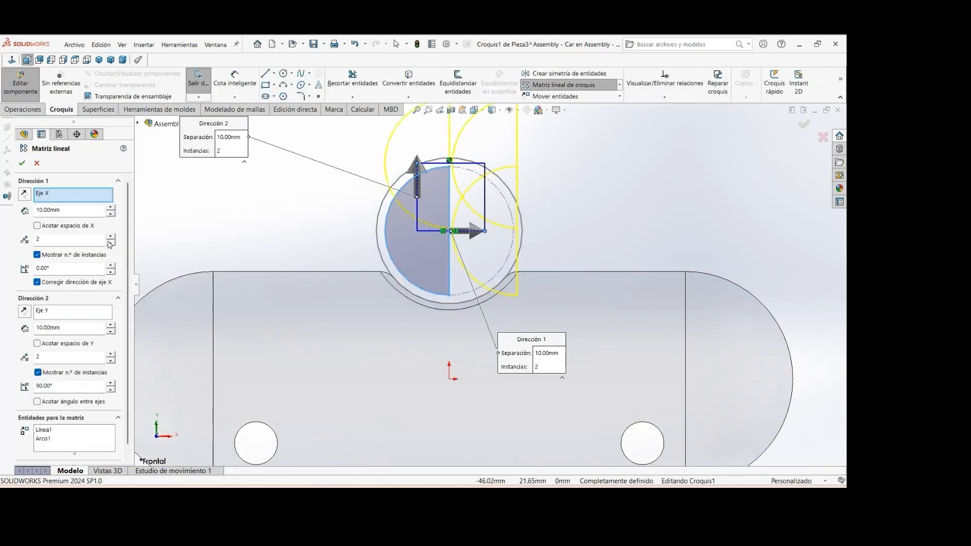
pyautogui.click(110, 243)
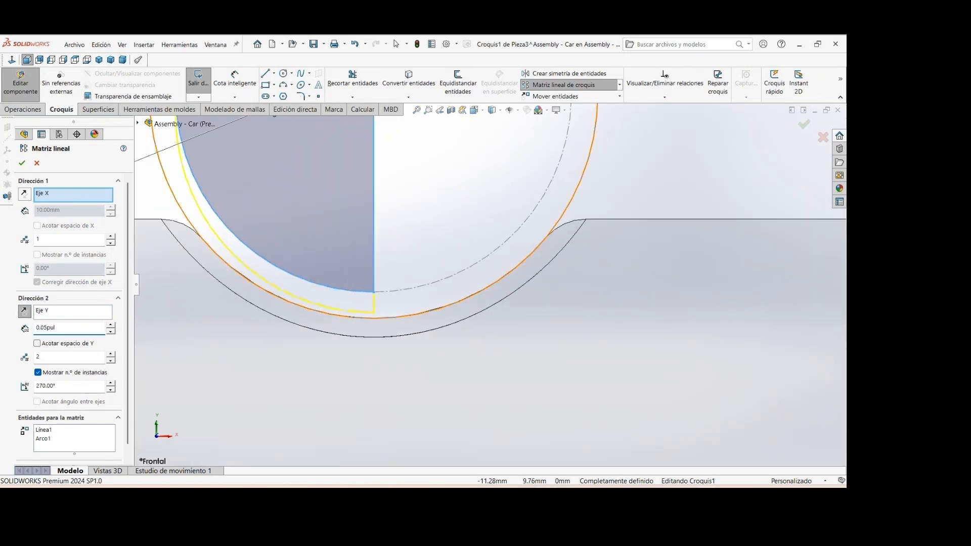
pyautogui.write('das')
pyautogui.scroll(3, 485, 276)
pyautogui.click(21, 162)
pyautogui.scroll(-2, 480, 223)
# - Dimension the gap between the original and copied arc tops, exit the sketch and finish editing the sphere part
pyautogui.click(235, 83)
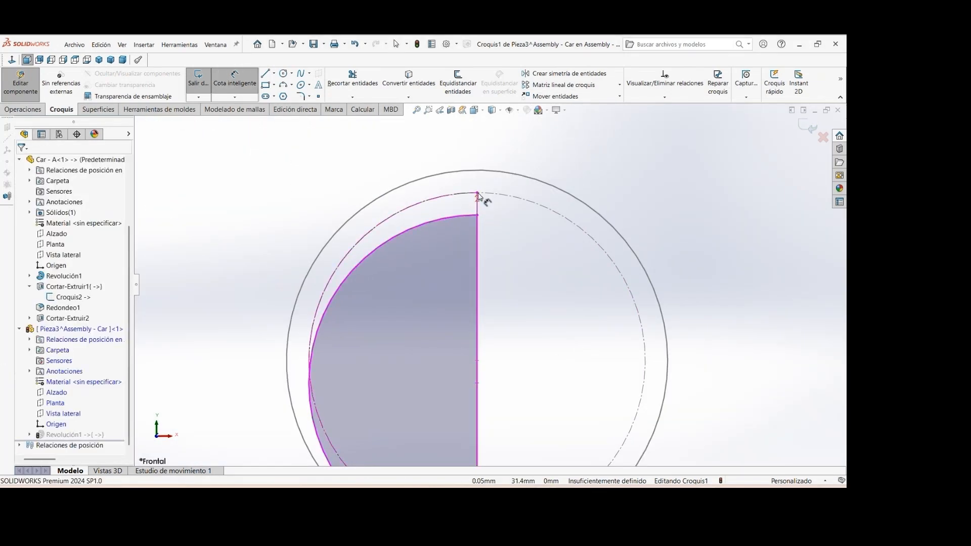
pyautogui.click(470, 216)
pyautogui.click(470, 194)
pyautogui.click(526, 154)
pyautogui.scroll(3, 609, 260)
pyautogui.click(197, 78)
pyautogui.scroll(3, 430, 202)
pyautogui.click(20, 82)
# - Rename the sphere component to Car - B and save the assembly
pyautogui.rightClick(79, 255)
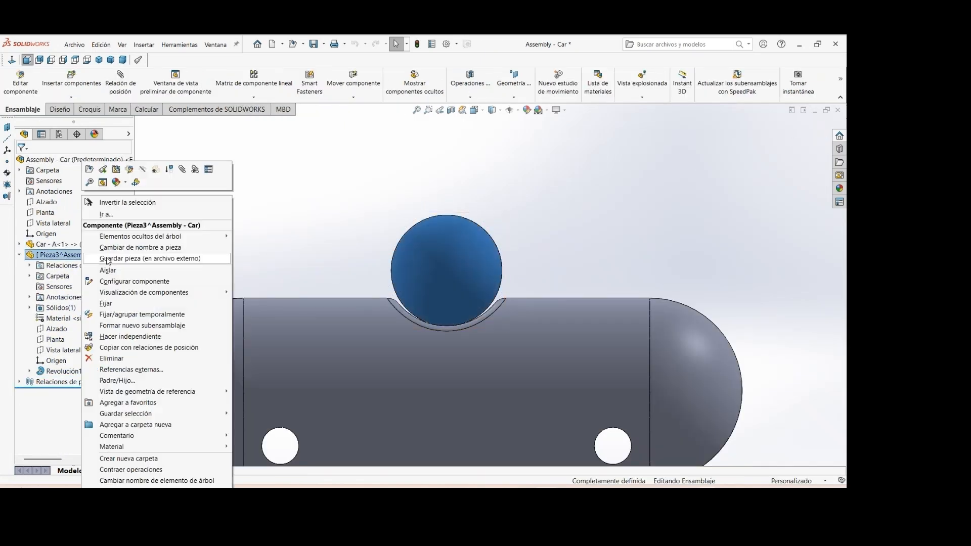
pyautogui.click(142, 247)
pyautogui.write('Car - B')
pyautogui.press('Return')
pyautogui.moveTo(521, 217); pyautogui.dragTo(498, 235, button='middle')
pyautogui.scroll(4, 475, 243)
pyautogui.hotkey('ctrl', 's')
pyautogui.click(466, 227)
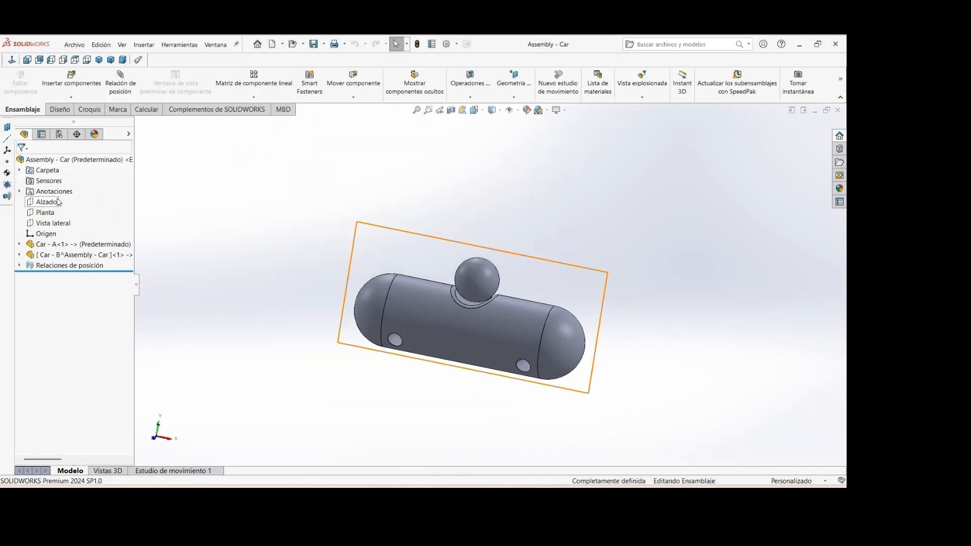
# - Insert a new part on the assembly's front plane and set its units to IPS (inch, pound, second)
pyautogui.click(56, 202)
pyautogui.click(132, 193)
pyautogui.click(83, 97)
pyautogui.click(76, 119)
pyautogui.click(46, 201)
pyautogui.click(283, 74)
pyautogui.click(790, 481)
pyautogui.click(769, 440)
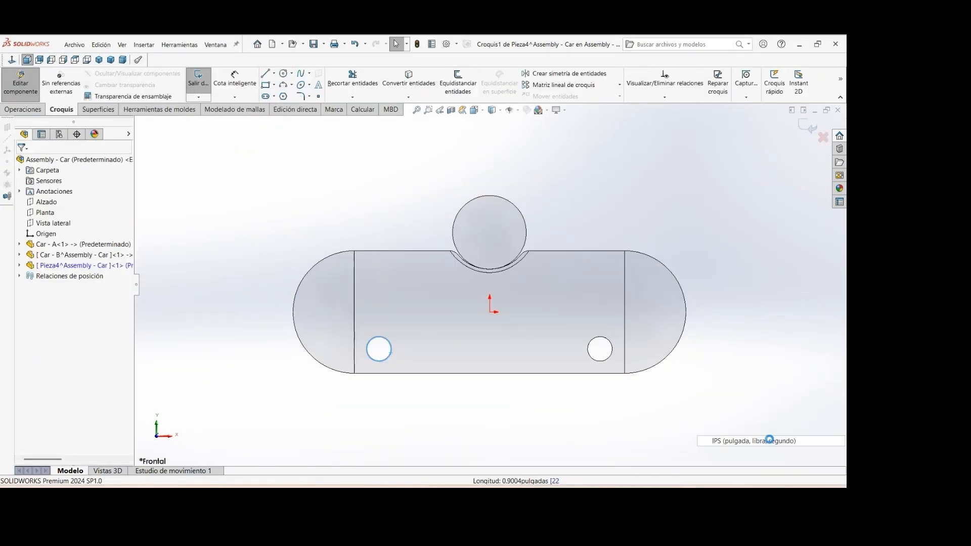
# - Sketch an axle circle on the new part's front plane, offset 0.02 in inward from the body's left wheel hole
pyautogui.click(57, 329)
pyautogui.click(198, 79)
pyautogui.scroll(-4, 393, 347)
pyautogui.click(458, 83)
pyautogui.click(370, 373)
pyautogui.click(39, 218)
pyautogui.moveTo(64, 193); pyautogui.dragTo(3, 198)
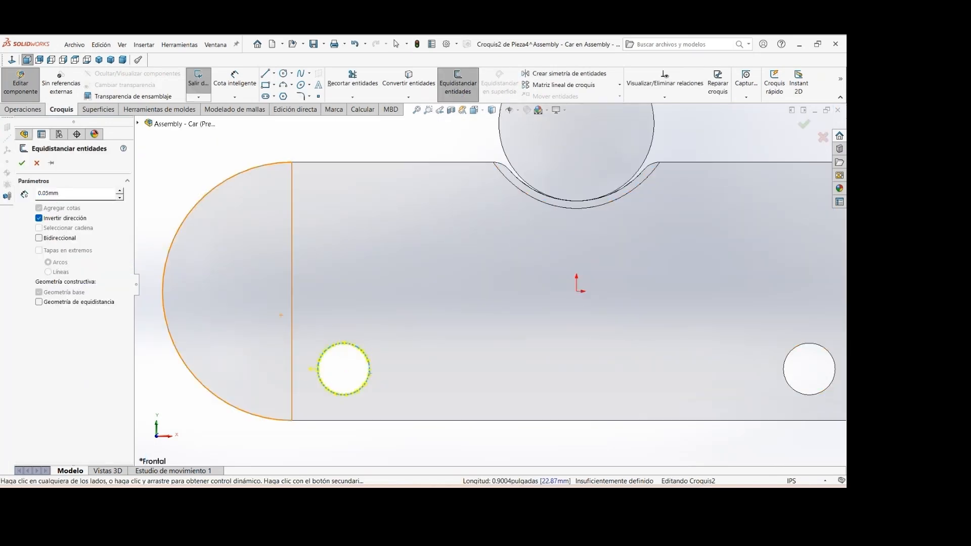
pyautogui.click(234, 83)
pyautogui.click(401, 393)
pyautogui.press('Return')
# - Extrude the axle circle 1.75 in with a mid-plane end condition
pyautogui.click(23, 109)
pyautogui.click(206, 82)
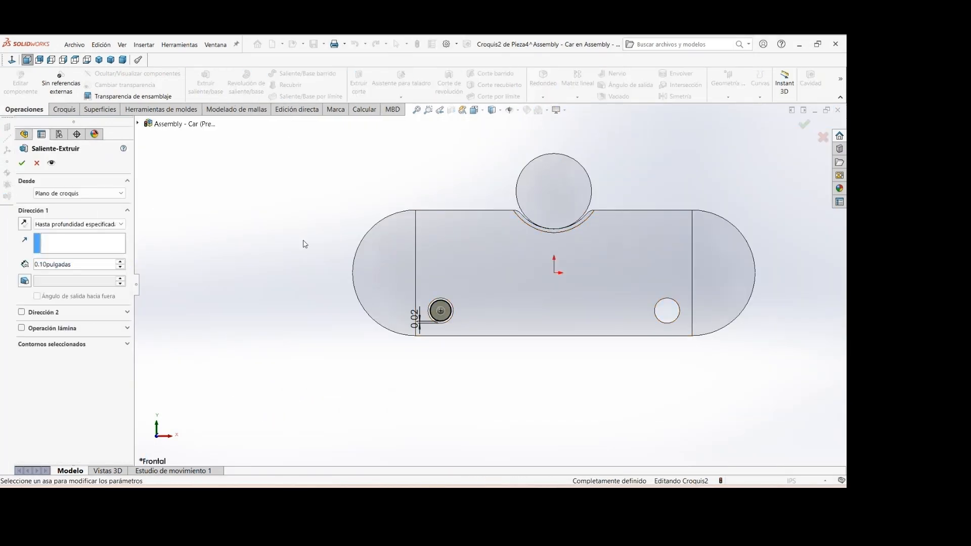
pyautogui.click(79, 223)
pyautogui.click(56, 265)
pyautogui.click(64, 60)
pyautogui.write('1.75')
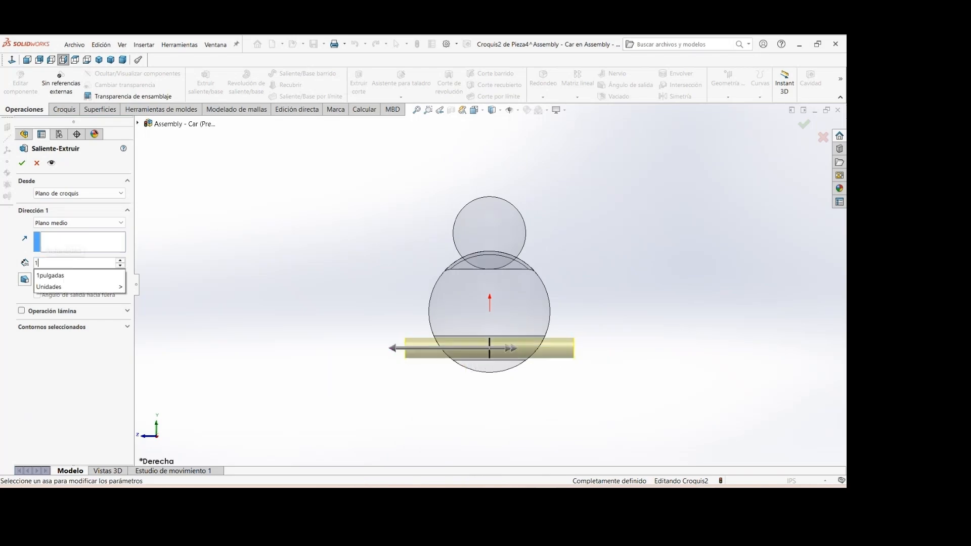
pyautogui.click(22, 162)
# - Finish editing the axle part, rename it to Car - C and save the assembly
pyautogui.click(21, 83)
pyautogui.click(111, 59)
pyautogui.click(19, 265)
pyautogui.click(84, 266)
pyautogui.write('Car - C')
pyautogui.press('Return')
pyautogui.click(416, 45)
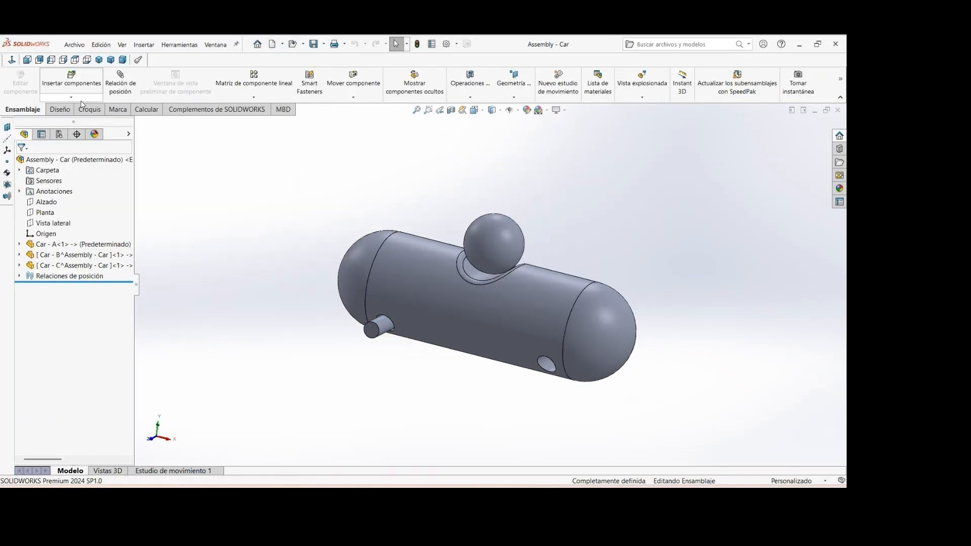
# - Insert a new part on the axle's end face and convert the 1 in wheel circle from the body's Croquis3 into its sketch
pyautogui.click(70, 97)
pyautogui.click(74, 119)
pyautogui.scroll(-5, 371, 323)
pyautogui.click(369, 366)
pyautogui.click(19, 244)
pyautogui.click(29, 392)
pyautogui.click(69, 403)
pyautogui.click(26, 60)
pyautogui.click(401, 393)
pyautogui.click(409, 83)
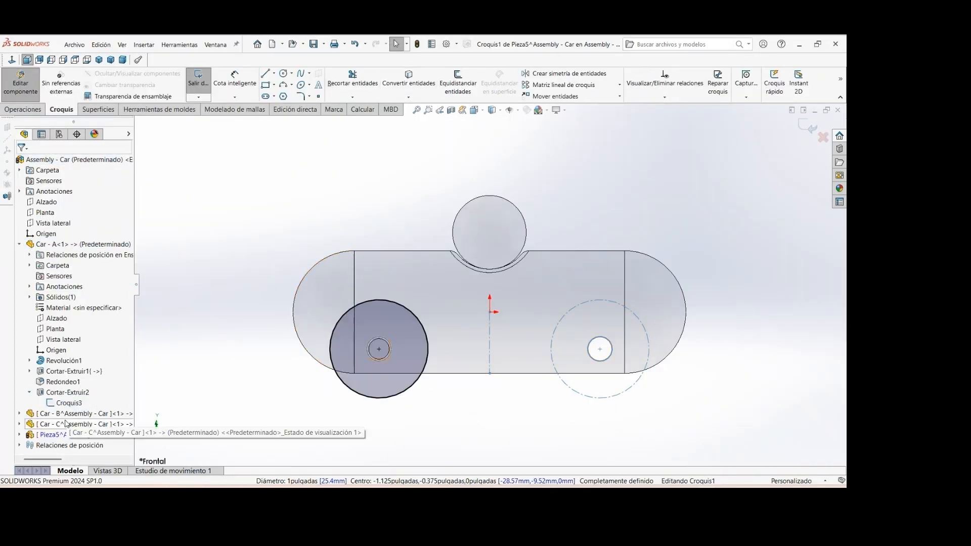
# - Hide the body's wheel sketch and offset the 1 in wheel circle 5 mm inward to form a ring
pyautogui.click(69, 403)
pyautogui.click(111, 389)
pyautogui.click(401, 393)
pyautogui.click(458, 83)
pyautogui.scroll(-5, 420, 384)
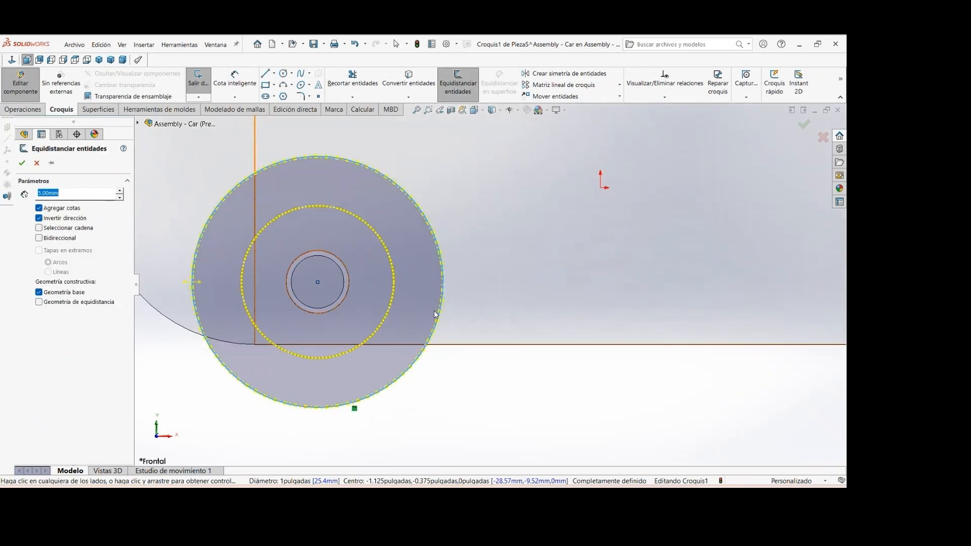
pyautogui.click(22, 162)
# - Extrude the wheel ring 5 mm and set the part's units to IPS (inch, pound, second)
pyautogui.click(22, 109)
pyautogui.click(205, 83)
pyautogui.click(63, 60)
pyautogui.write('5')
pyautogui.click(791, 481)
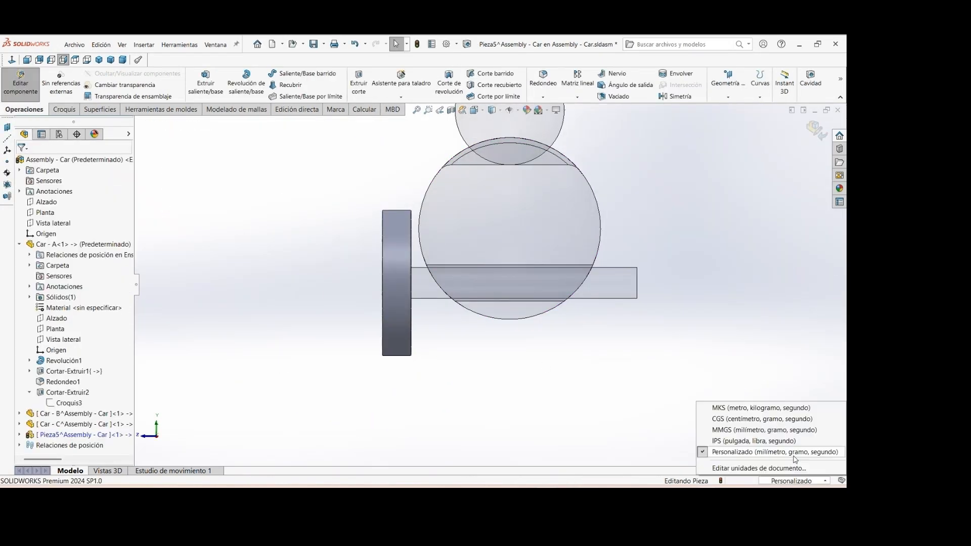
pyautogui.click(778, 440)
# - Finish editing the wheel part, rename it to Car - D and save the assembly
pyautogui.moveTo(379, 208); pyautogui.dragTo(470, 212, button='middle')
pyautogui.click(20, 83)
pyautogui.click(61, 276)
pyautogui.write('Car - D')
pyautogui.press('Return')
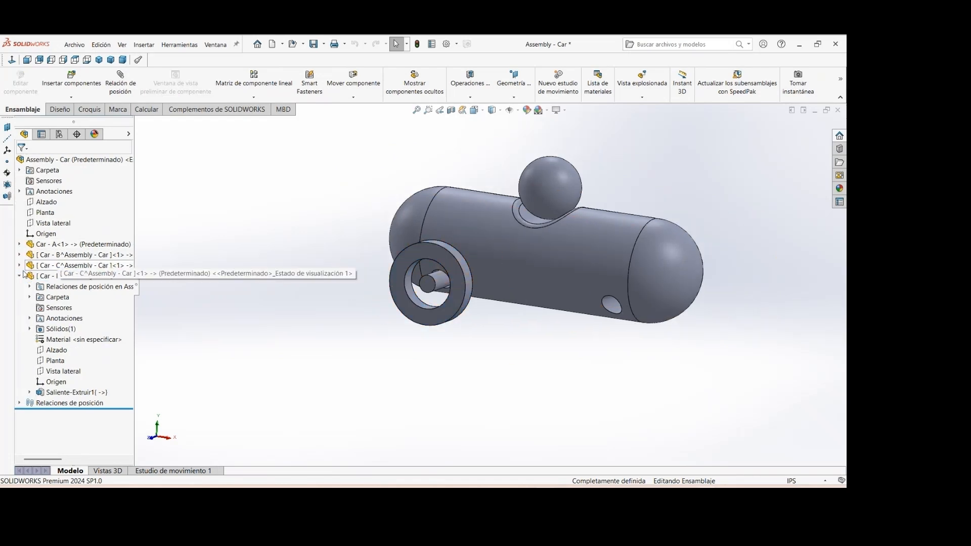
pyautogui.click(19, 276)
pyautogui.hotkey('ctrl', 's')
pyautogui.click(454, 280)
pyautogui.click(527, 225)
# - Edit the wheel component's ring extrusion and accept its definition
pyautogui.scroll(-5, 464, 279)
pyautogui.click(20, 276)
pyautogui.click(76, 392)
pyautogui.click(63, 60)
pyautogui.click(22, 163)
# - Start a sketch on the wheel part's front plane and convert the wheel's outer edge into it
pyautogui.moveTo(384, 278); pyautogui.dragTo(437, 281, button='middle')
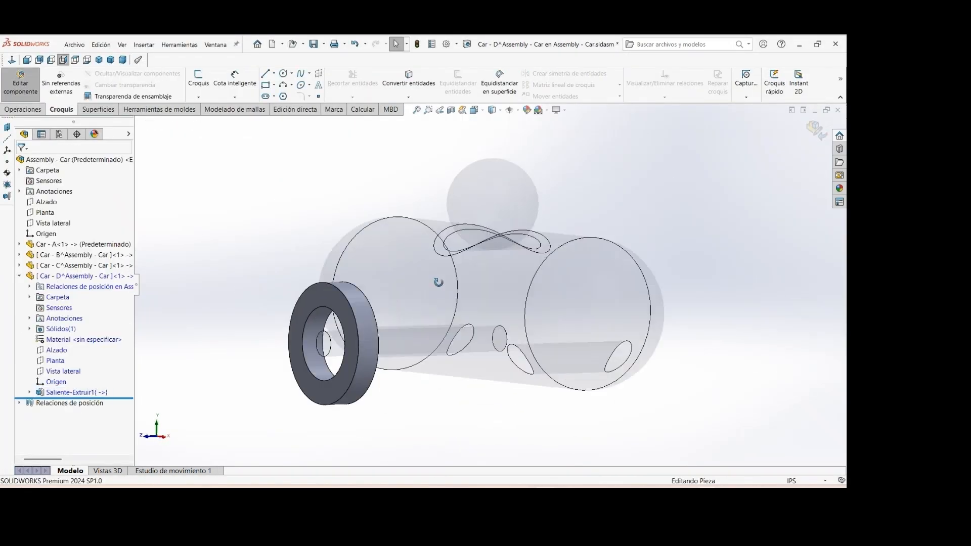
pyautogui.click(56, 350)
pyautogui.click(56, 350)
pyautogui.click(72, 335)
pyautogui.click(408, 83)
# - Set up the disc extrusion with a 0.10 in start offset, ending 0.05 in offset from the wheel's outer face
pyautogui.click(23, 110)
pyautogui.click(205, 83)
pyautogui.click(63, 60)
pyautogui.click(80, 195)
pyautogui.click(53, 226)
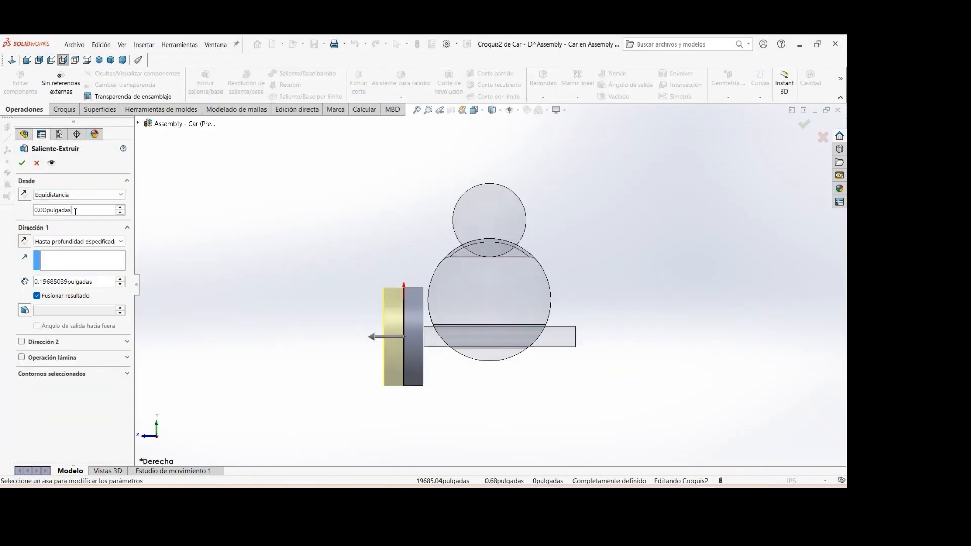
pyautogui.click(71, 281)
pyautogui.moveTo(323, 283); pyautogui.dragTo(359, 268, button='middle')
pyautogui.click(334, 313)
pyautogui.moveTo(91, 298); pyautogui.dragTo(2, 304)
pyautogui.write('.05')
pyautogui.click(24, 241)
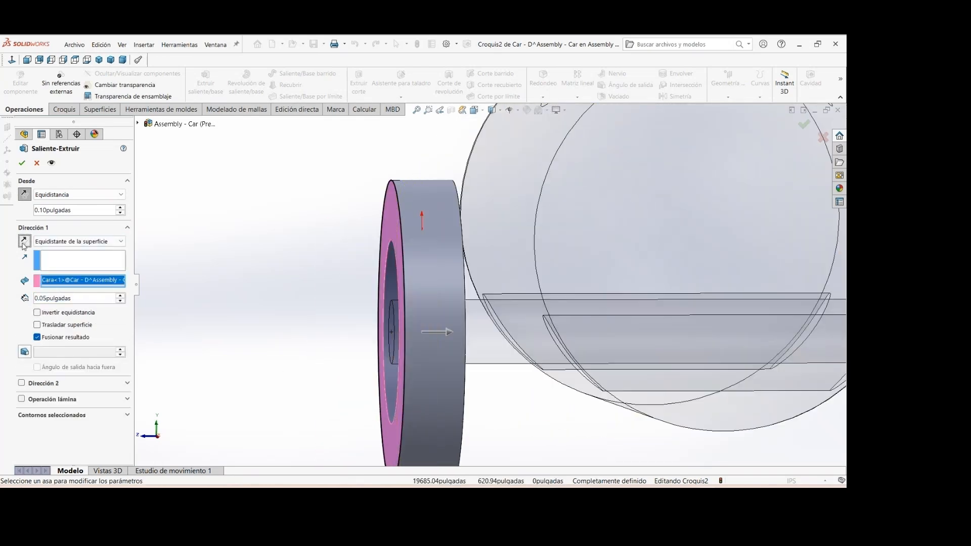
# - Add a second direction ending 0.05 in offset from the wheel's opposite face and complete the disc extrusion
pyautogui.click(21, 383)
pyautogui.click(75, 396)
pyautogui.click(71, 436)
pyautogui.moveTo(283, 303); pyautogui.dragTo(384, 299, button='middle')
pyautogui.click(475, 303)
pyautogui.write('.05')
pyautogui.click(804, 124)
# - Edit the disc's sketch and convert the axle's circular edge into it to open a centre hole
pyautogui.click(77, 403)
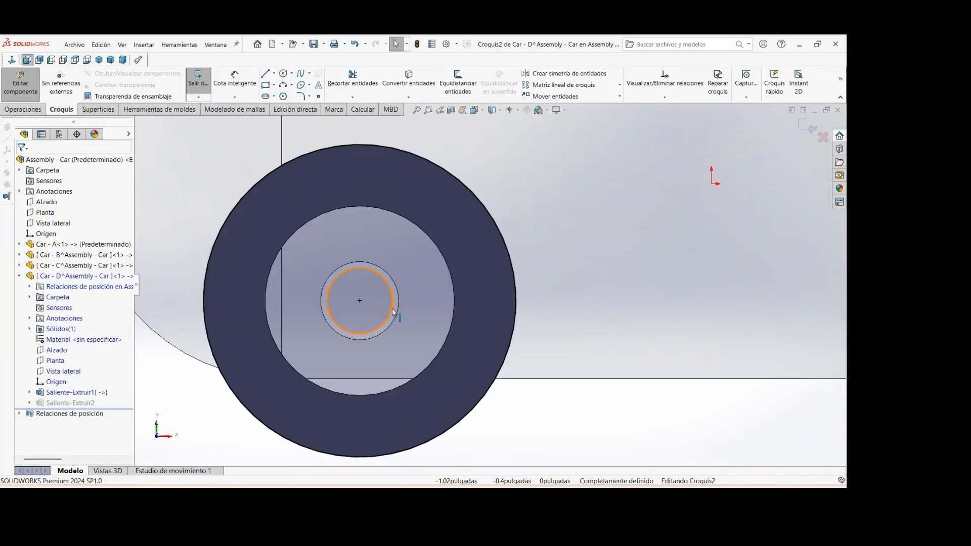
pyautogui.click(397, 318)
pyautogui.click(409, 83)
# - Fillet the wheel ring's two outer edges
pyautogui.click(23, 109)
pyautogui.click(543, 83)
pyautogui.scroll(-3, 438, 223)
pyautogui.click(462, 241)
pyautogui.click(438, 267)
pyautogui.click(22, 163)
# - Fillet the edges of the wheel ring's inner rim
pyautogui.click(543, 83)
pyautogui.scroll(-3, 431, 323)
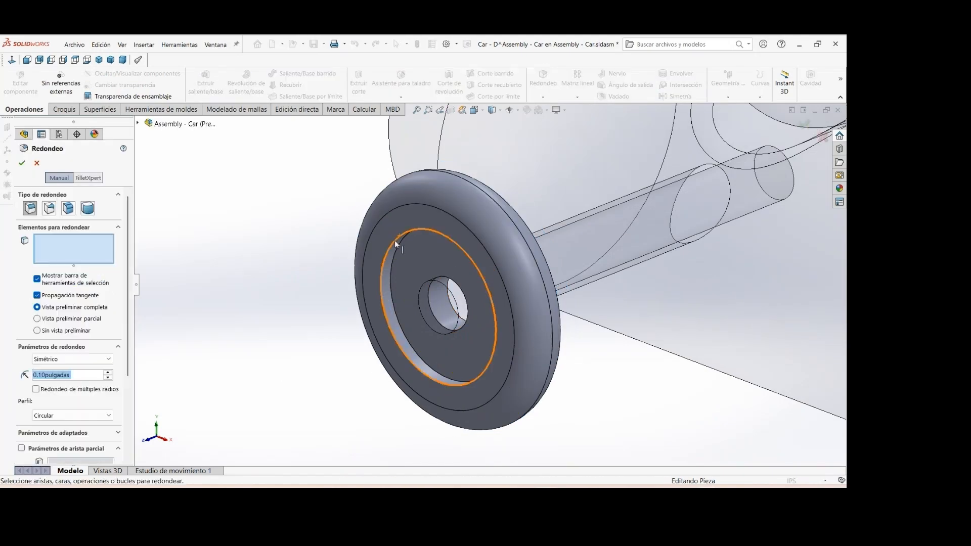
pyautogui.click(22, 162)
pyautogui.click(22, 163)
# - Finish editing the wheel part and save the assembly
pyautogui.moveTo(526, 242); pyautogui.dragTo(560, 225, button='middle')
pyautogui.click(21, 83)
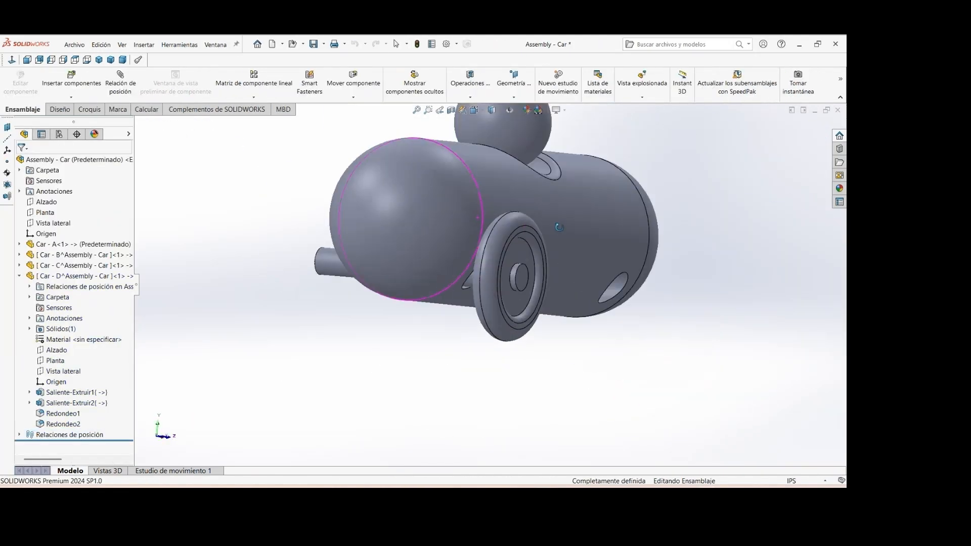
pyautogui.click(19, 276)
pyautogui.click(98, 60)
pyautogui.click(314, 44)
pyautogui.click(220, 218)
# - Edit the wheel's inner-rim fillet in the Car - D part, accept it and return to the assembly
pyautogui.moveTo(455, 273); pyautogui.dragTo(384, 276, button='middle')
pyautogui.click(348, 324)
pyautogui.click(353, 303)
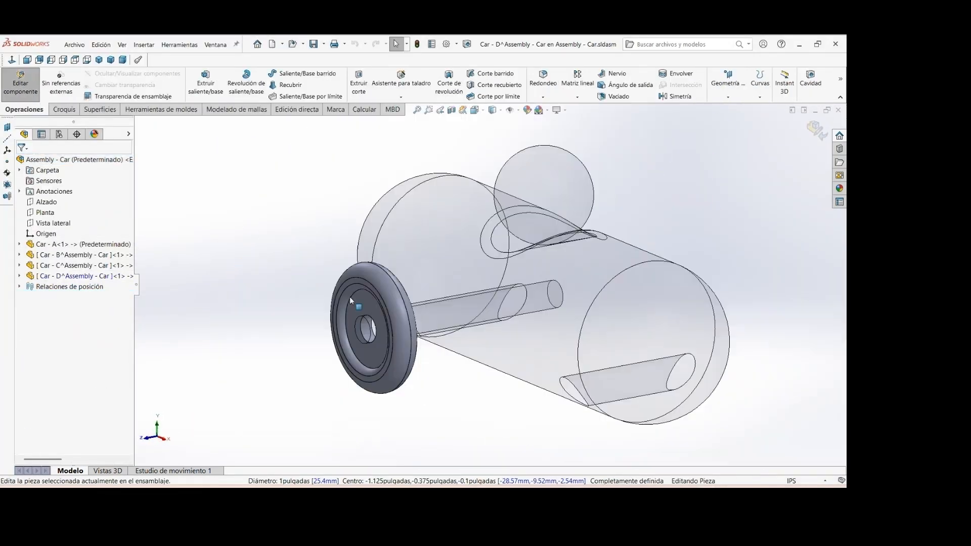
pyautogui.click(19, 276)
pyautogui.click(73, 426)
pyautogui.click(79, 397)
pyautogui.click(21, 163)
pyautogui.click(20, 83)
pyautogui.click(20, 276)
# - Mirror the Car - D wheel about the assembly's front plane (Alzado) and save the assembly
pyautogui.click(81, 276)
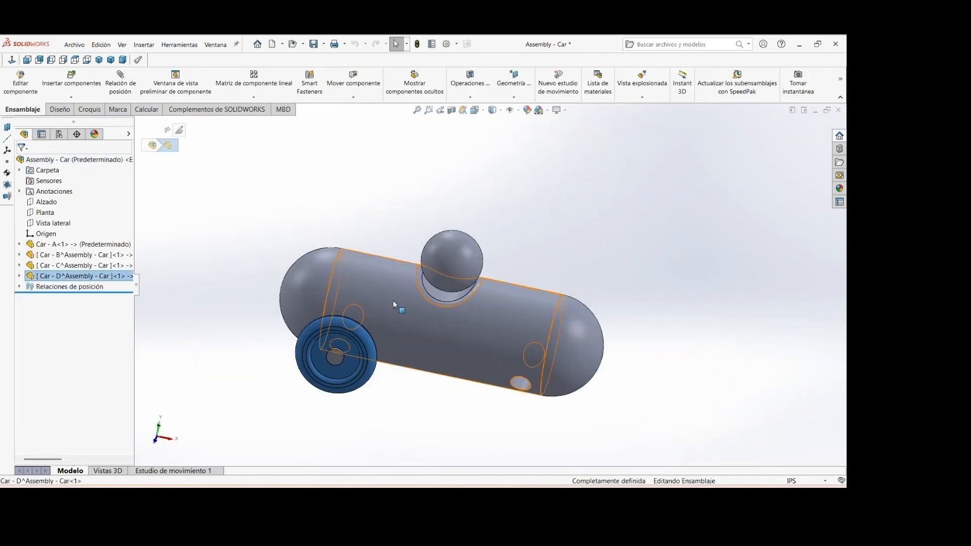
pyautogui.keyDown('ctrl'); pyautogui.click(46, 202); pyautogui.keyUp('ctrl')
pyautogui.click(254, 97)
pyautogui.click(276, 177)
pyautogui.click(22, 162)
pyautogui.moveTo(349, 218); pyautogui.dragTo(433, 215, button='middle')
pyautogui.click(313, 44)
pyautogui.click(219, 219)
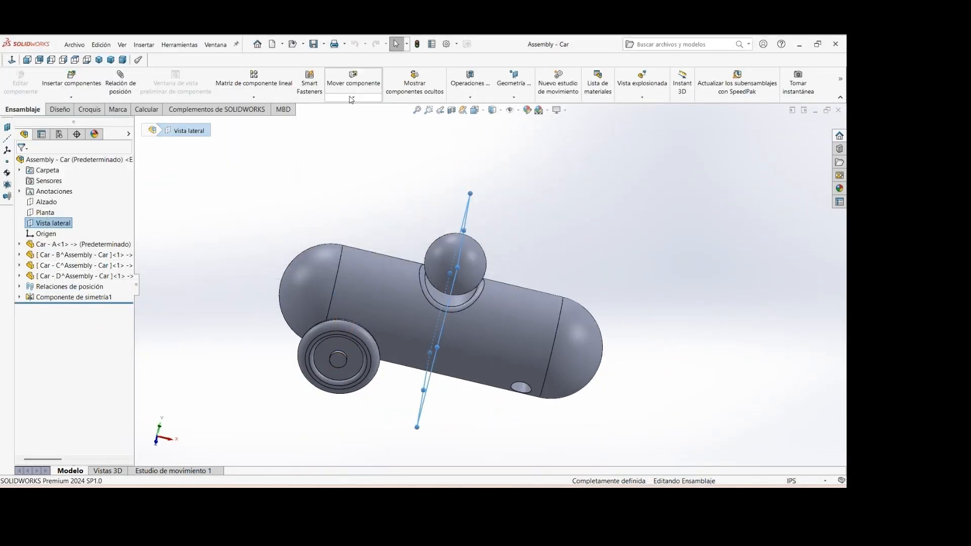
# - Mirror the axle and its wheels about the assembly's side plane (Vista lateral) and save the assembly
pyautogui.click(254, 98)
pyautogui.click(276, 177)
pyautogui.click(372, 264)
pyautogui.click(128, 163)
pyautogui.click(21, 163)
pyautogui.moveTo(657, 273); pyautogui.dragTo(531, 283, button='middle')
pyautogui.click(314, 44)
pyautogui.click(219, 218)
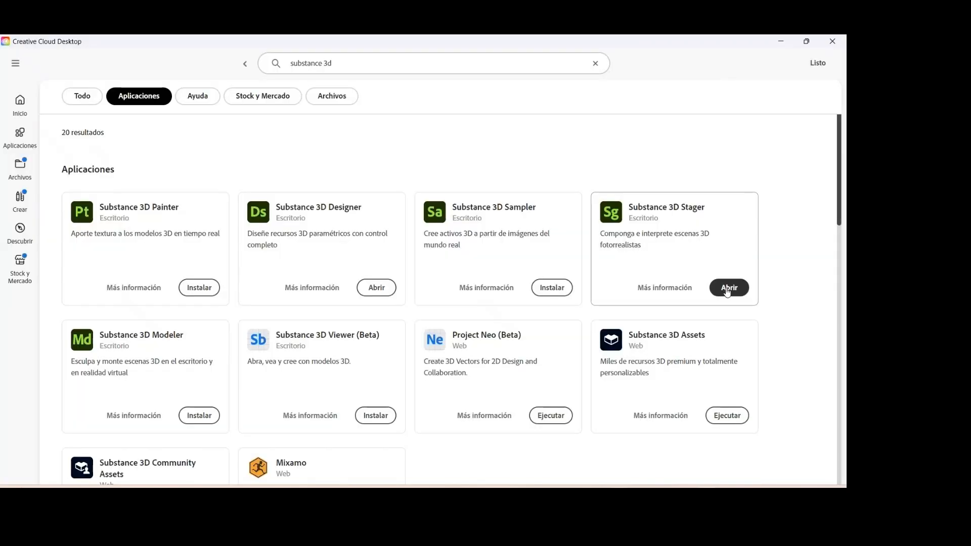
# - Open Substance 3D Stager and import the Assembly - Car model into the new scene
pyautogui.click(729, 288)
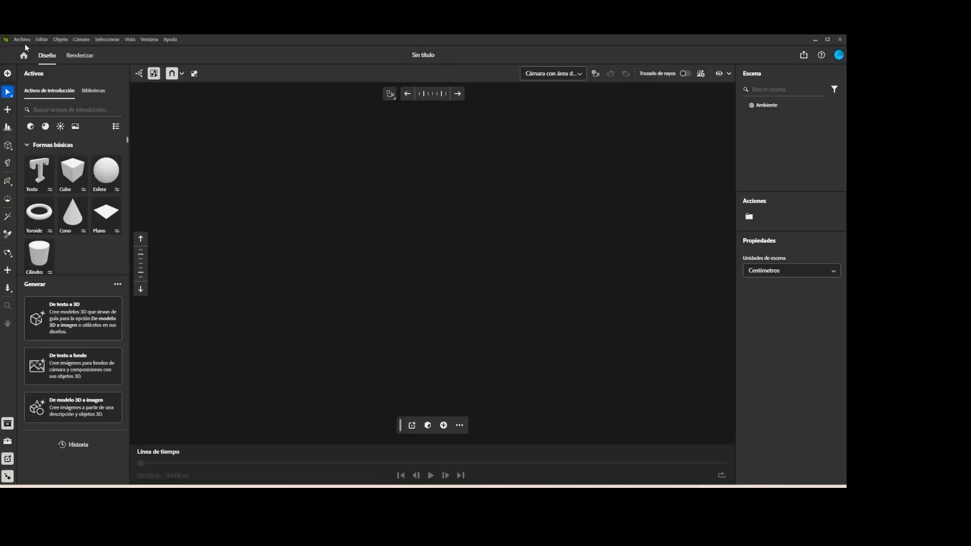
pyautogui.click(22, 39)
pyautogui.moveTo(101, 173)
pyautogui.click(227, 186)
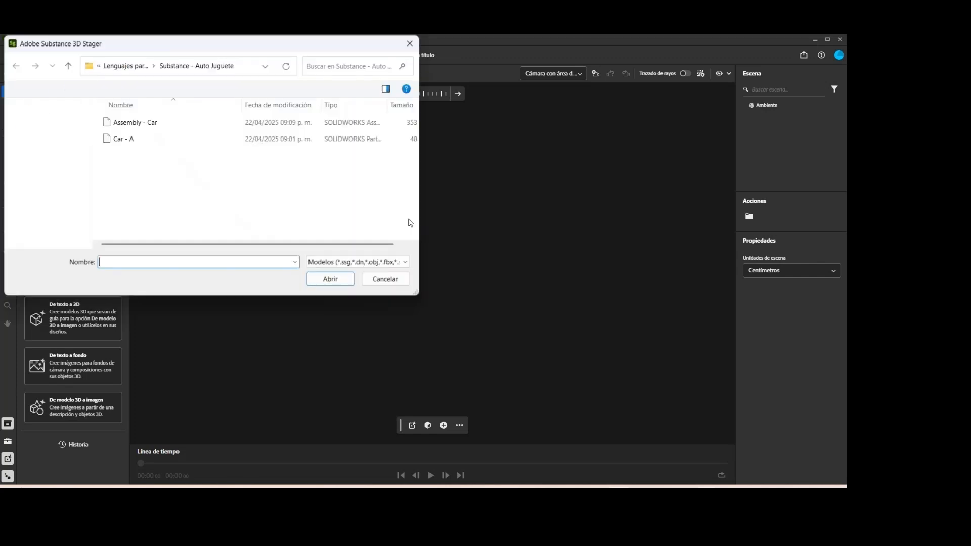
pyautogui.click(135, 122)
pyautogui.click(334, 278)
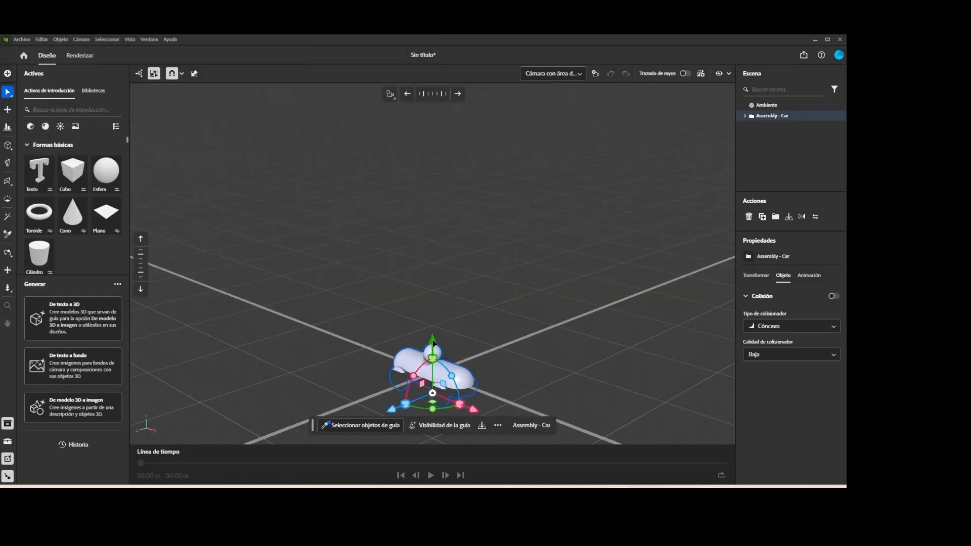
# - Drop the imported car onto the ground plane and shift it slightly along the X axis
pyautogui.moveTo(434, 342); pyautogui.dragTo(433, 258)
pyautogui.click(789, 217)
pyautogui.scroll(3, 462, 369)
pyautogui.moveTo(448, 367); pyautogui.dragTo(469, 287, button='right')
pyautogui.scroll(5, 469, 287)
pyautogui.moveTo(443, 348); pyautogui.dragTo(494, 361)
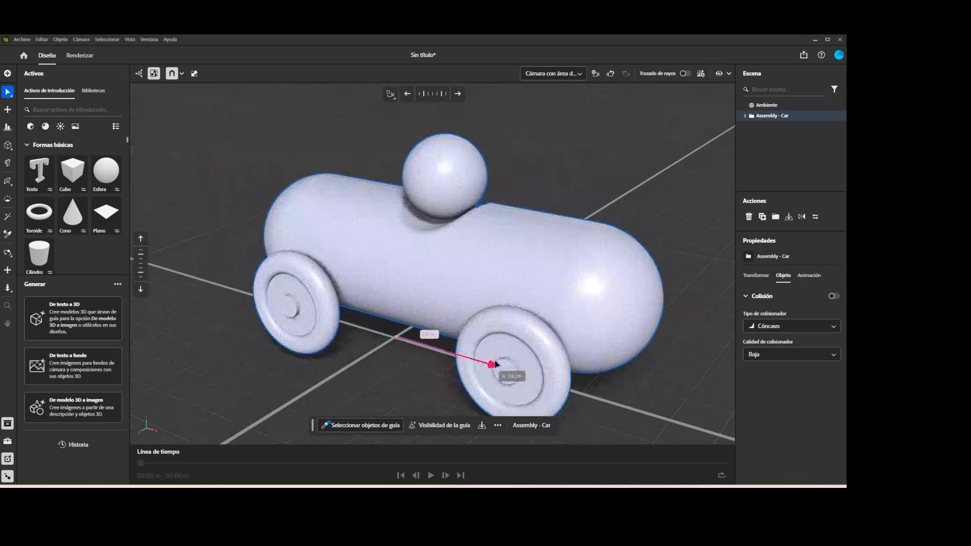
# - Search the materials for "red" and apply Red paint brushed to the capsule body, Car - A-1
pyautogui.moveTo(507, 281); pyautogui.dragTo(450, 269, button='middle')
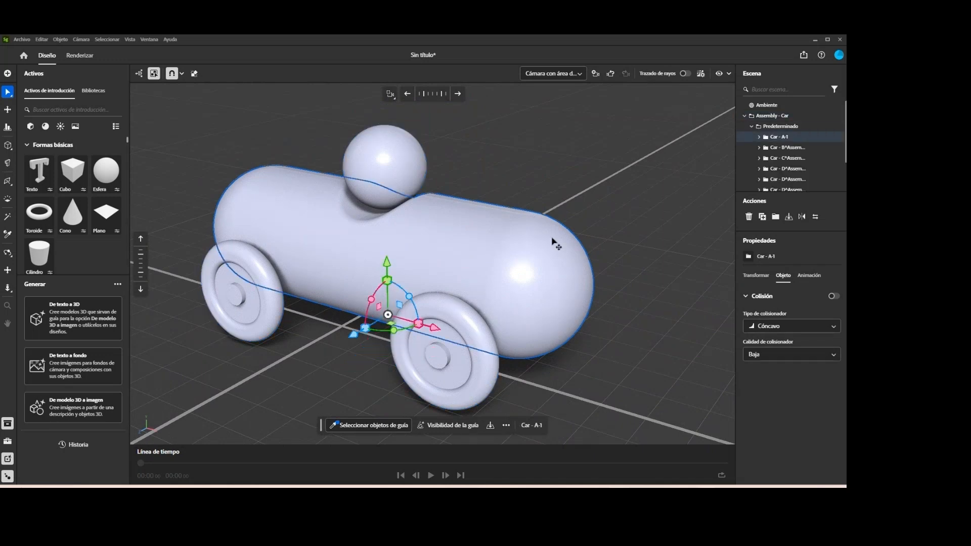
pyautogui.scroll(2, 556, 244)
pyautogui.moveTo(87, 161)
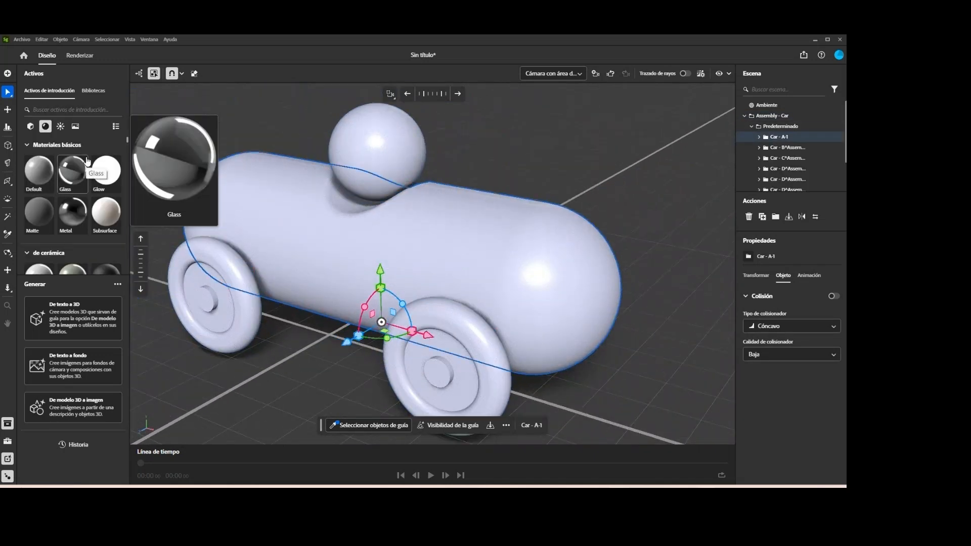
pyautogui.scroll(-5, 80, 223)
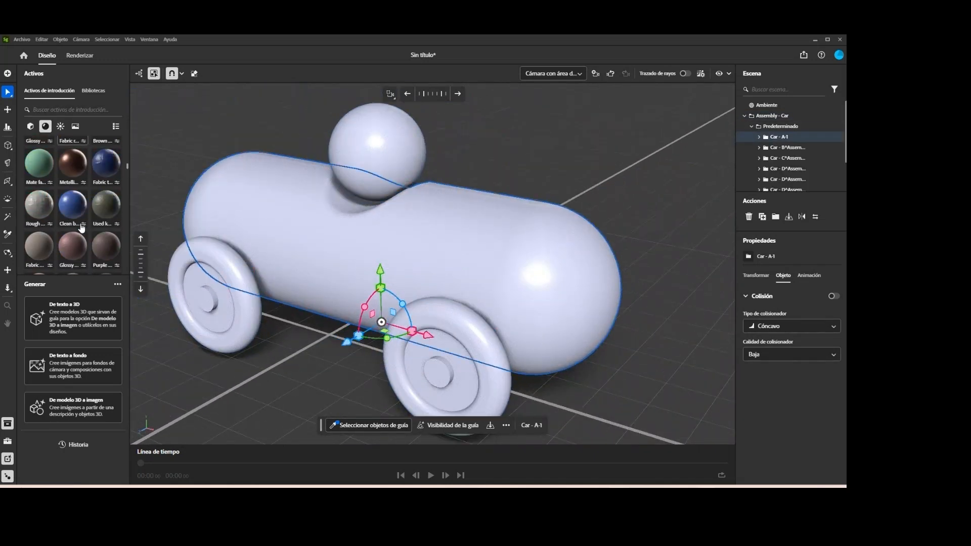
pyautogui.click(70, 109)
pyautogui.write('red')
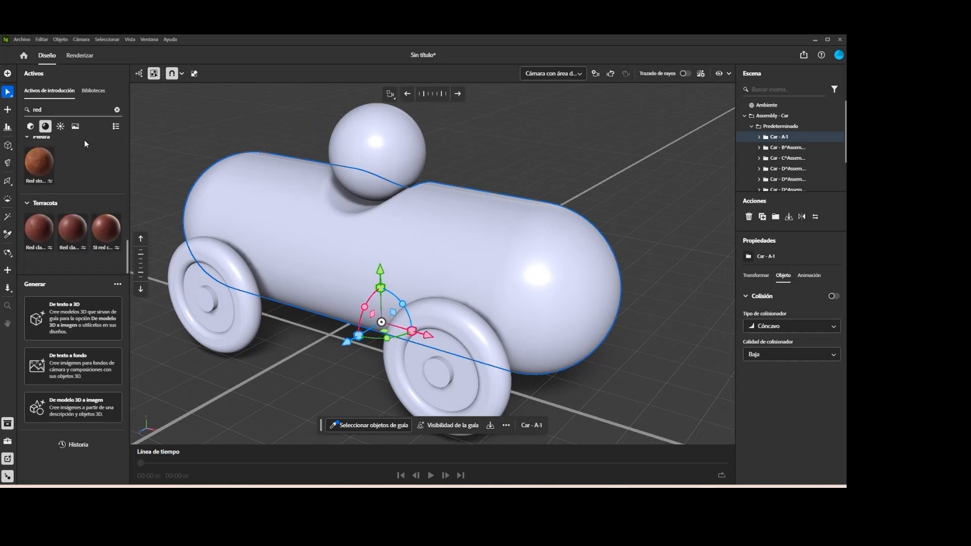
pyautogui.scroll(3, 56, 215)
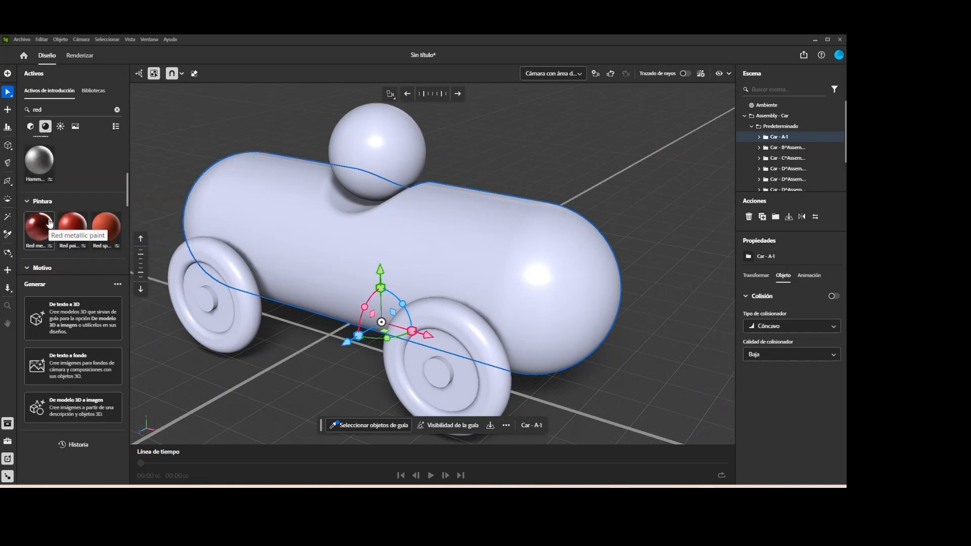
pyautogui.moveTo(72, 227); pyautogui.dragTo(379, 208)
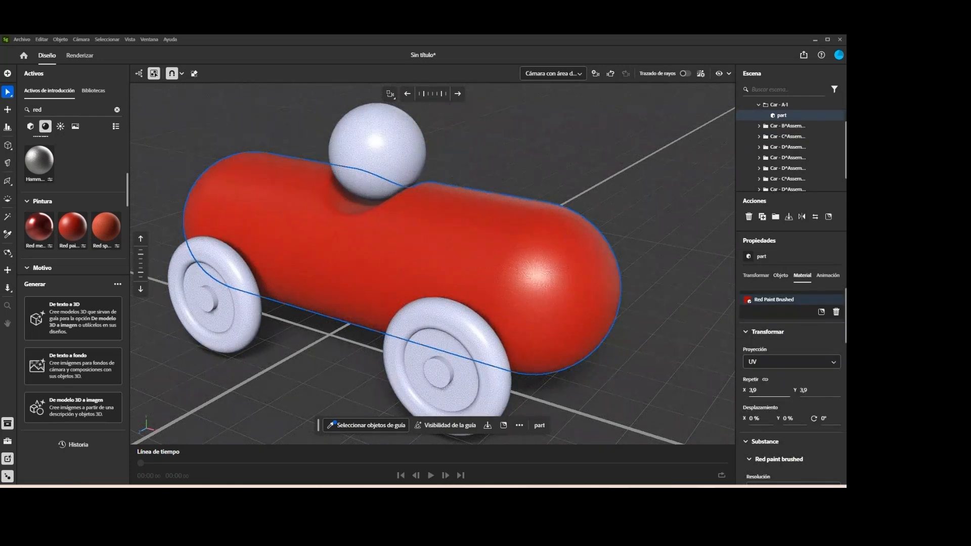
# - Apply the basic Metal material to the Car - C-1 axle
pyautogui.moveTo(632, 258); pyautogui.dragTo(611, 226, button='right')
pyautogui.click(777, 138)
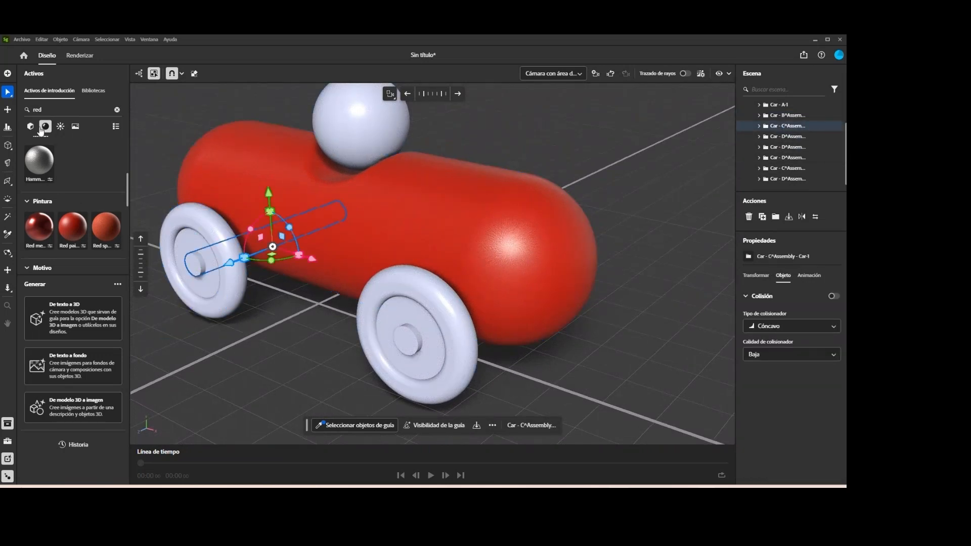
pyautogui.click(116, 109)
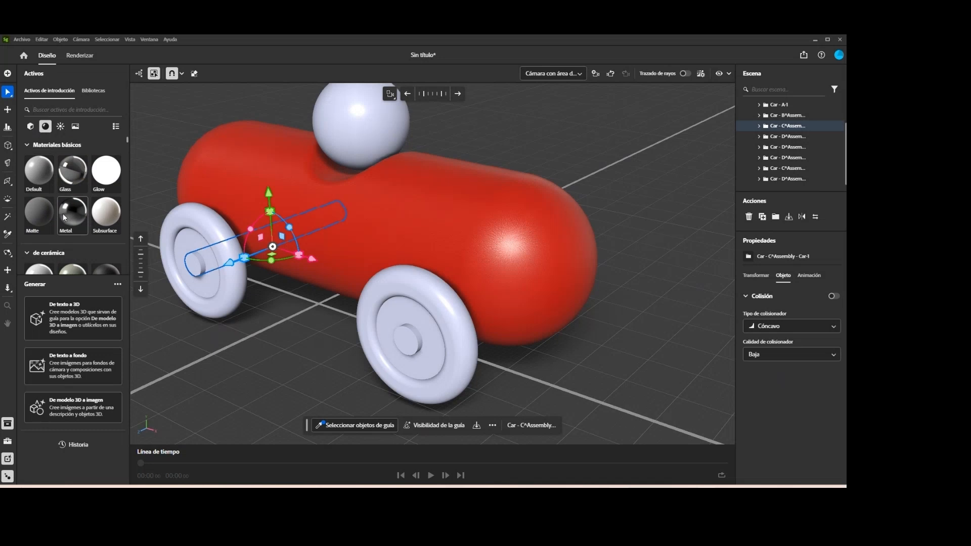
pyautogui.click(64, 217)
pyautogui.scroll(-10, 68, 222)
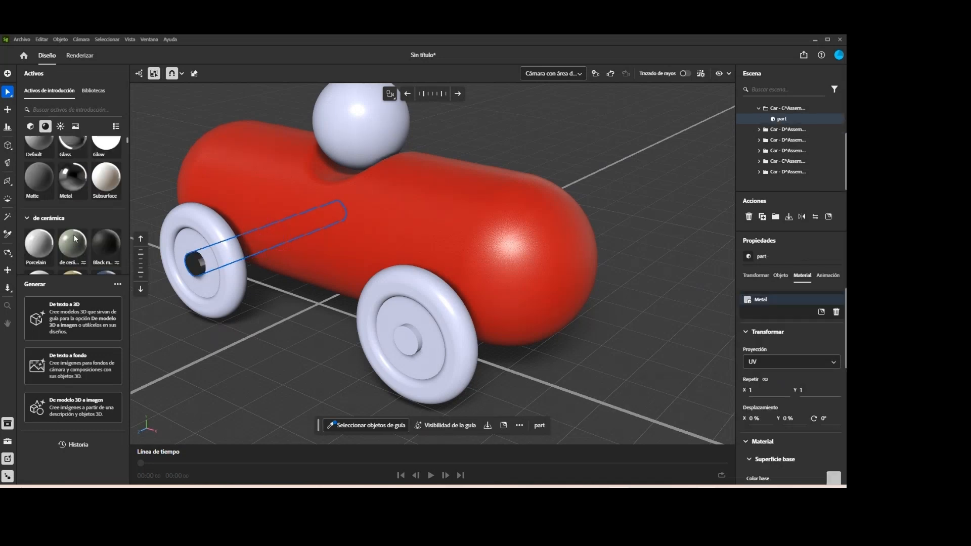
# - Search the materials for "metal", apply Aluminium foil cube pattern to the Car - C-1 axle, and sample it onto the Car - C-3 axle
pyautogui.click(74, 107)
pyautogui.write('metal')
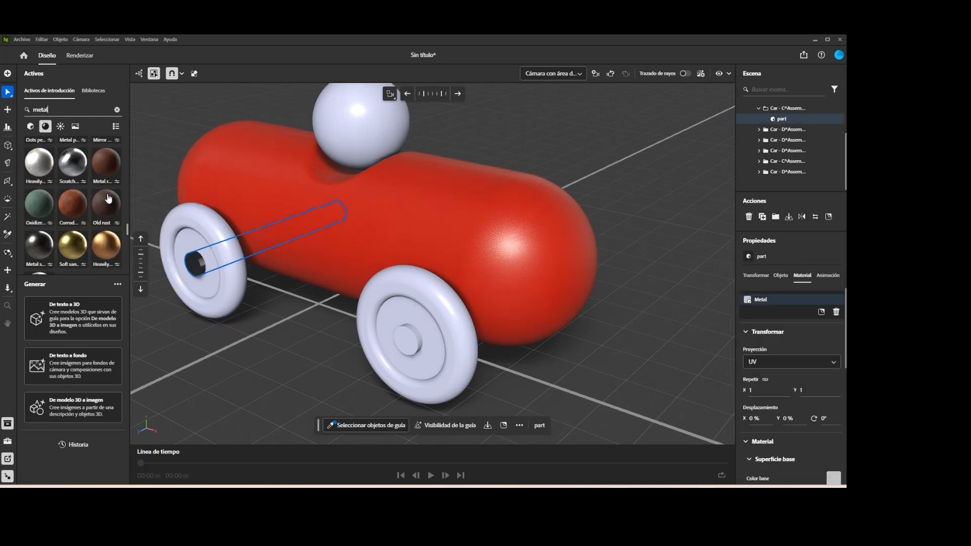
pyautogui.click(411, 349)
pyautogui.click(789, 129)
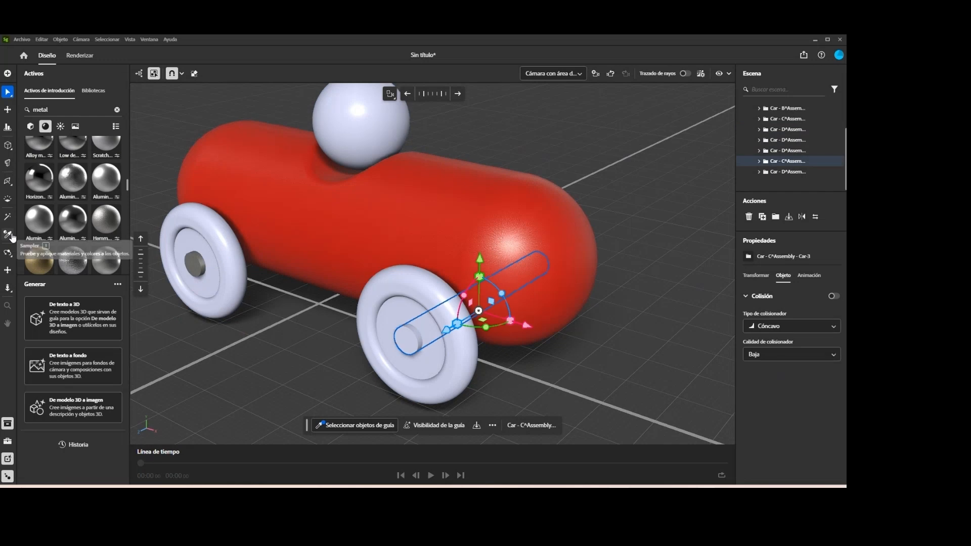
pyautogui.click(192, 261)
pyautogui.click(8, 93)
pyautogui.click(202, 116)
# - Save the scene as Render in the Substance - Auto Juguete folder
pyautogui.scroll(-3, 202, 117)
pyautogui.click(27, 43)
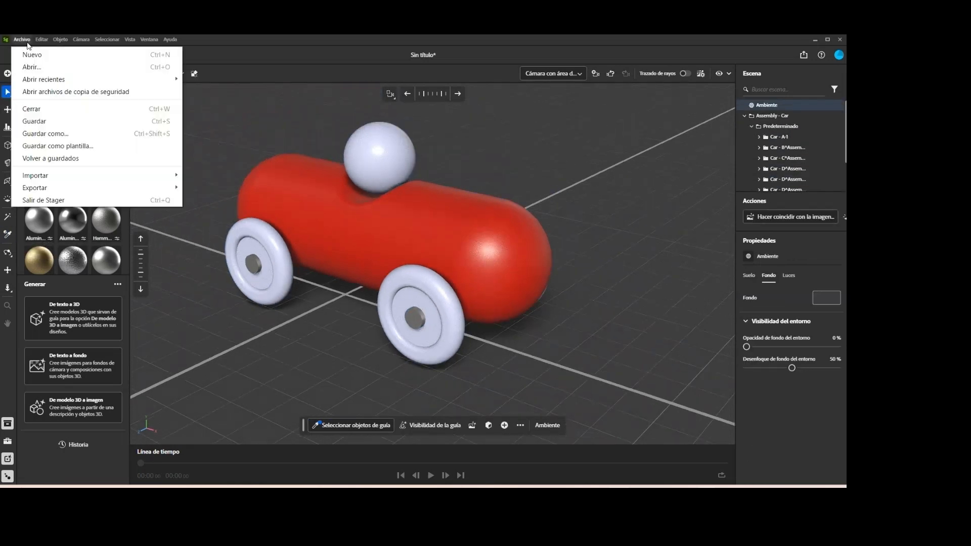
pyautogui.click(54, 135)
pyautogui.click(247, 65)
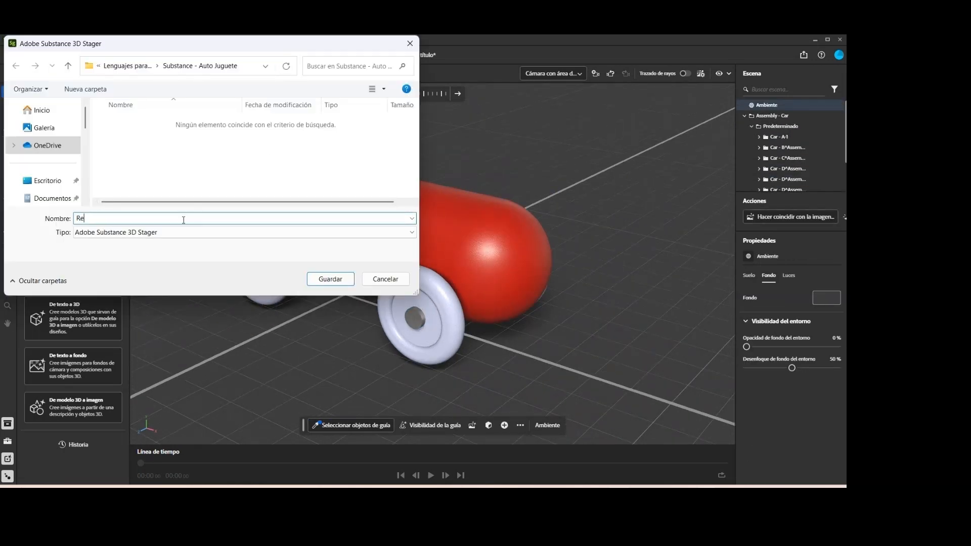
pyautogui.press('Return')
# - Set the repeat of the aluminium foil texture on the Car - C-3 axle to 2 in X and Y
pyautogui.moveTo(561, 245); pyautogui.dragTo(537, 236, button='right')
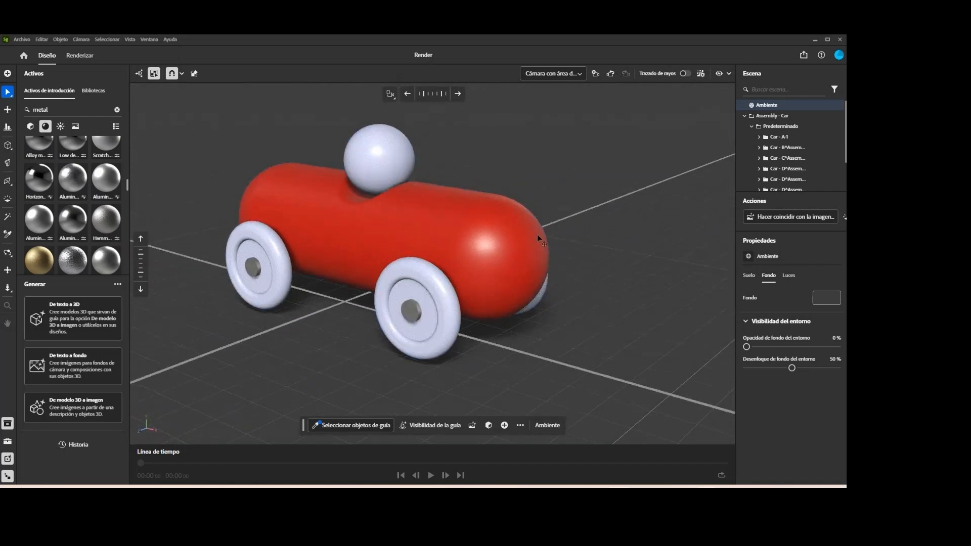
pyautogui.scroll(10, 375, 299)
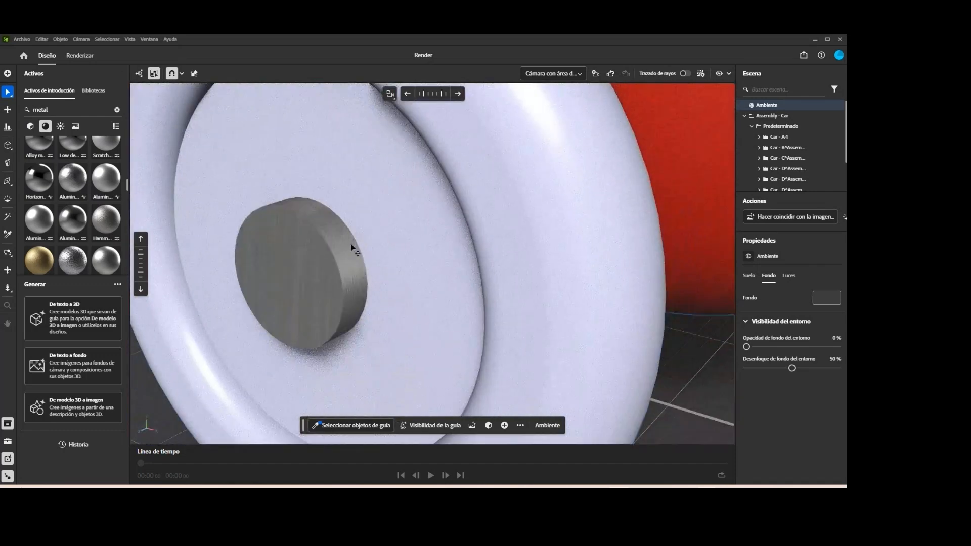
pyautogui.click(790, 162)
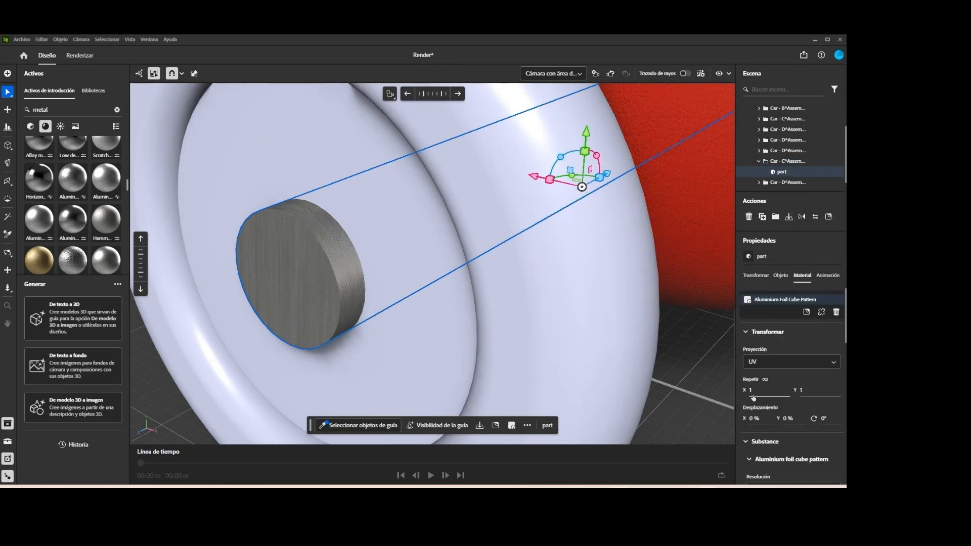
pyautogui.scroll(-10, 435, 261)
pyautogui.moveTo(232, 206); pyautogui.dragTo(268, 208, button='right')
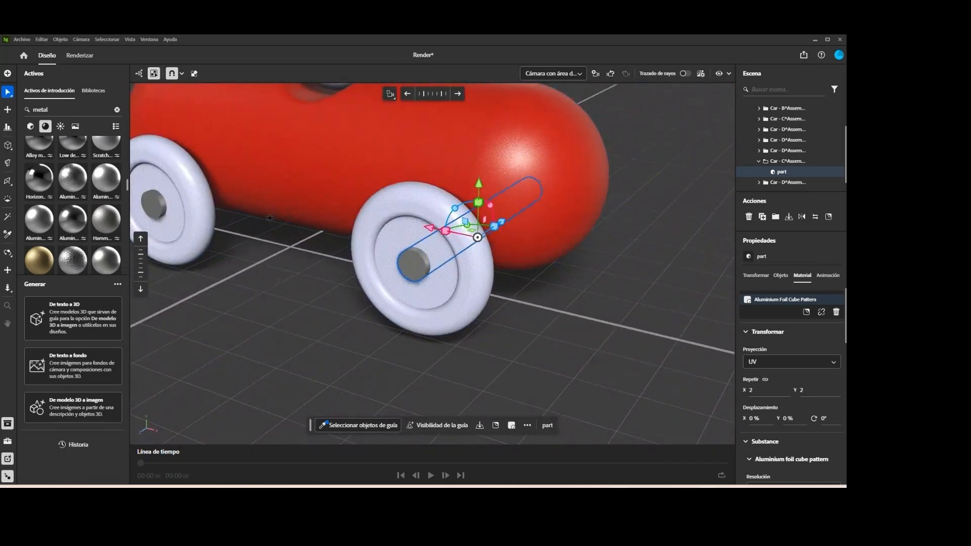
pyautogui.scroll(6, 218, 207)
pyautogui.moveTo(217, 207); pyautogui.dragTo(331, 229, button='middle')
pyautogui.scroll(-10, 303, 229)
pyautogui.moveTo(444, 240); pyautogui.dragTo(526, 260, button='right')
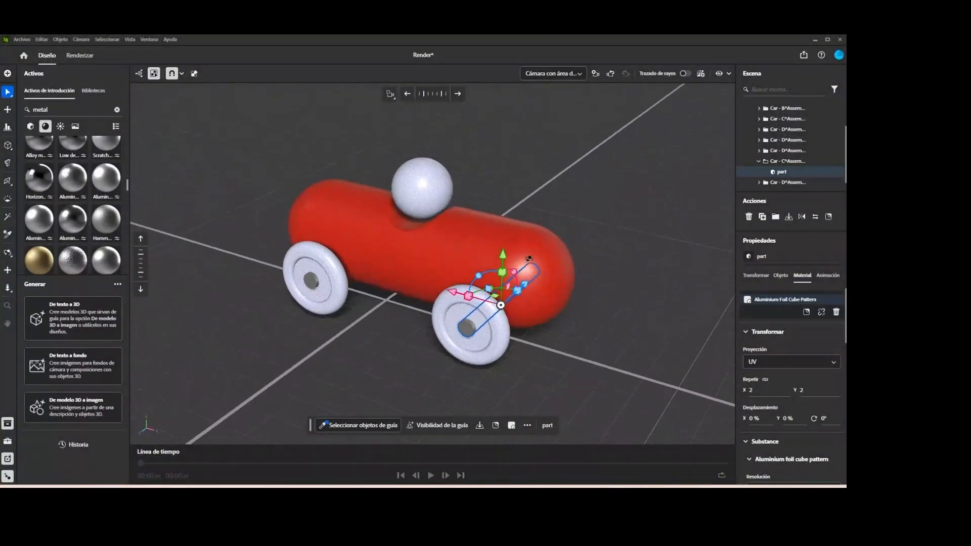
# - Clear the material search and apply the Terrazzo fine material to the Car - D-1 wheel
pyautogui.click(786, 119)
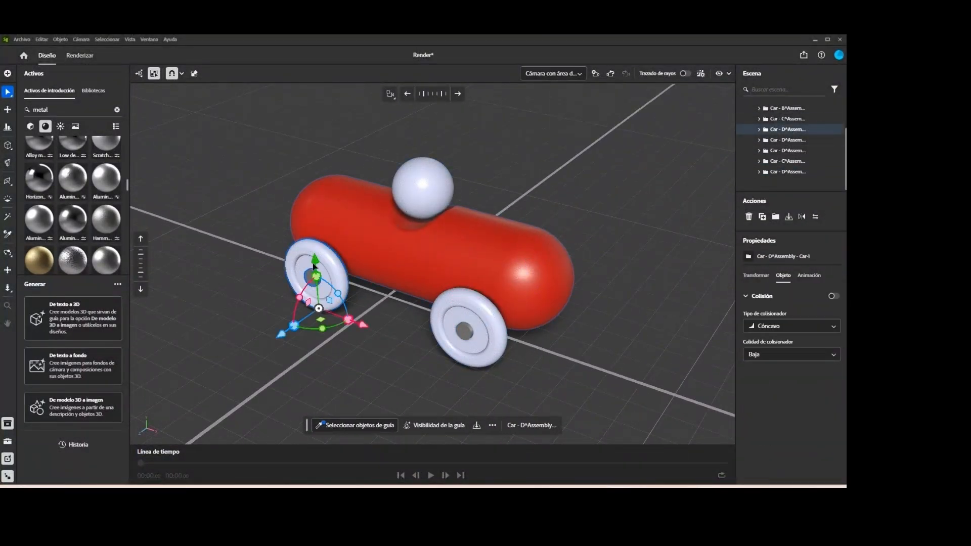
pyautogui.scroll(5, 313, 267)
pyautogui.click(117, 109)
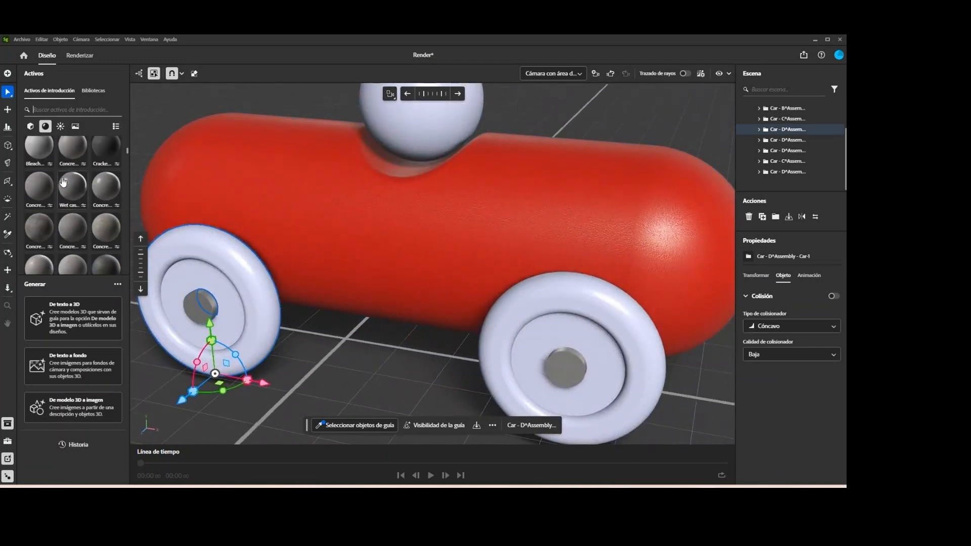
pyautogui.scroll(-5, 62, 182)
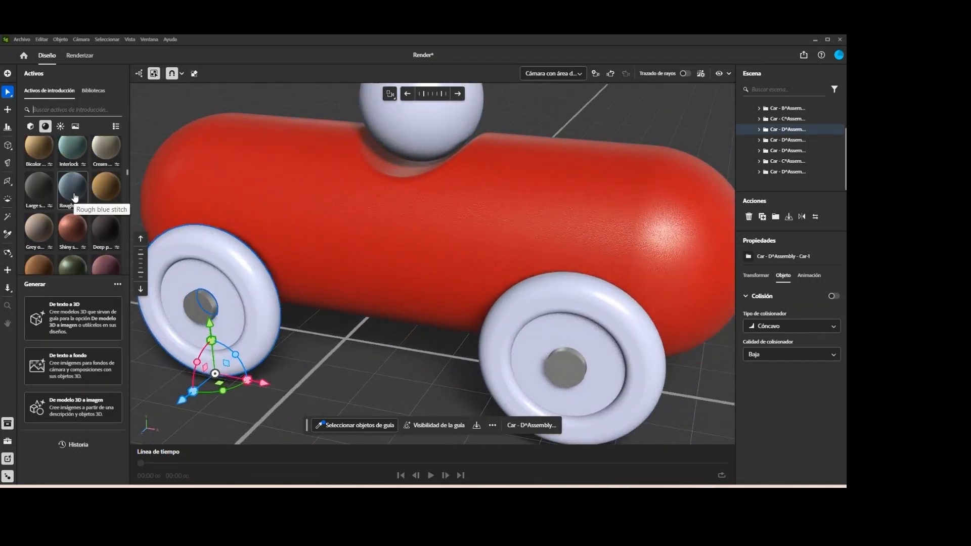
pyautogui.scroll(-5, 75, 197)
pyautogui.scroll(-2, 105, 190)
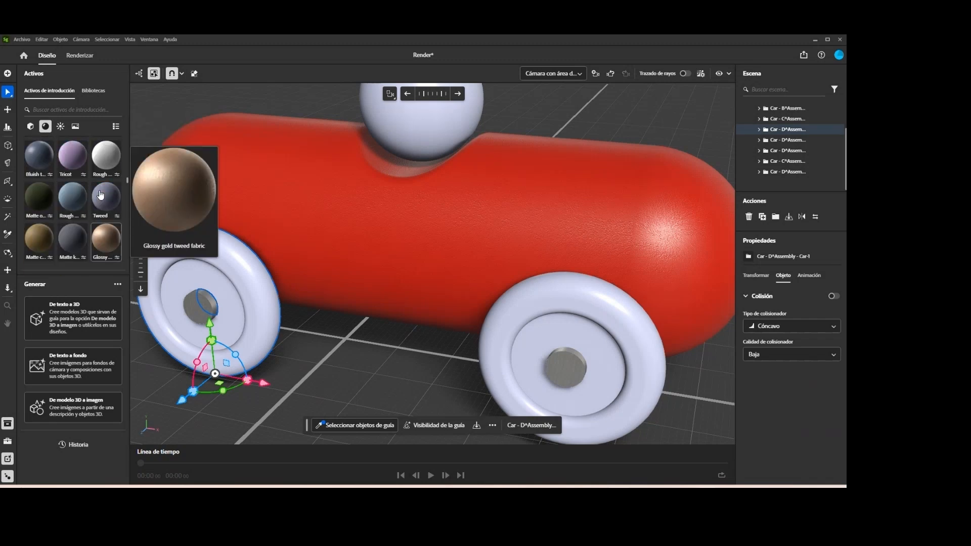
pyautogui.scroll(-8, 100, 194)
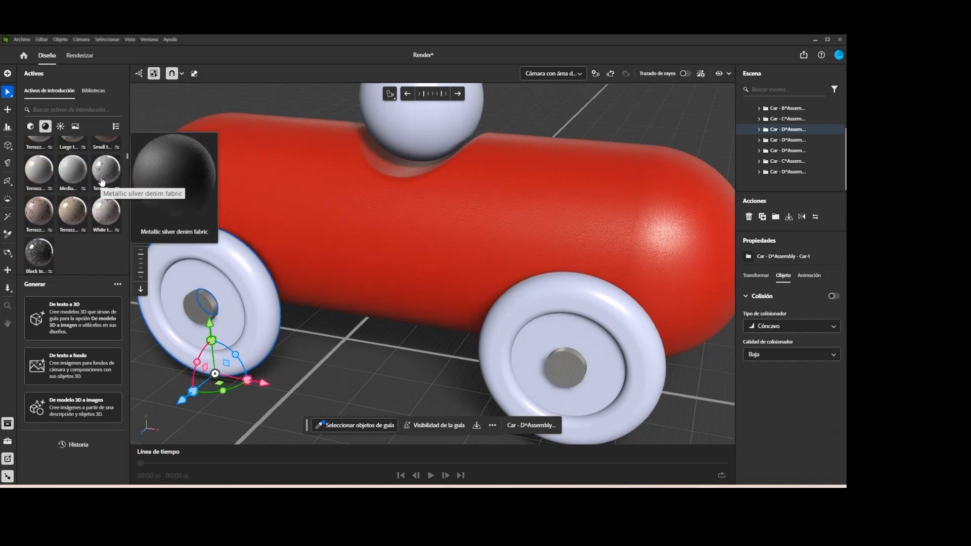
pyautogui.scroll(1, 51, 214)
pyautogui.click(51, 213)
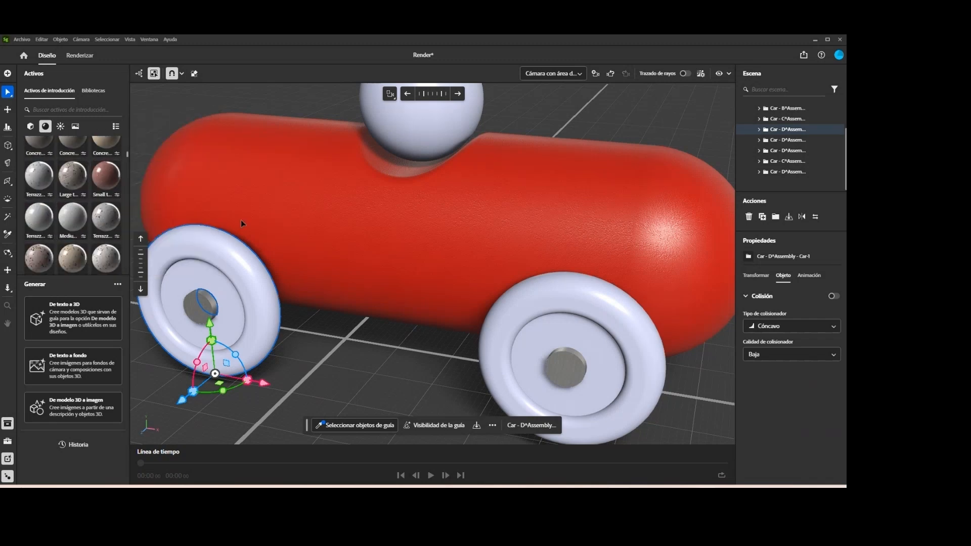
# - Apply the White low variation ceramic material to the Car - D-1 wheel
pyautogui.scroll(-4, 74, 228)
pyautogui.click(72, 178)
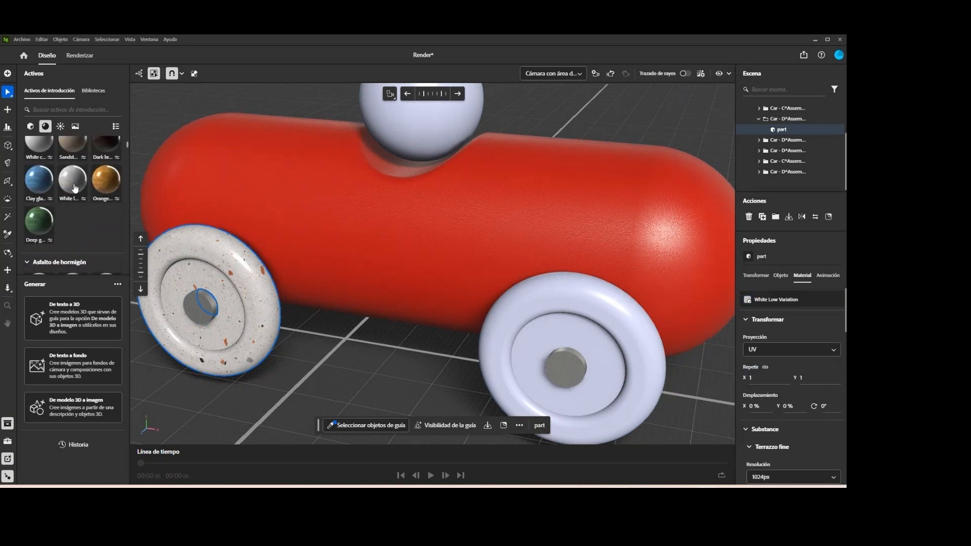
pyautogui.moveTo(252, 296); pyautogui.dragTo(218, 287, button='right')
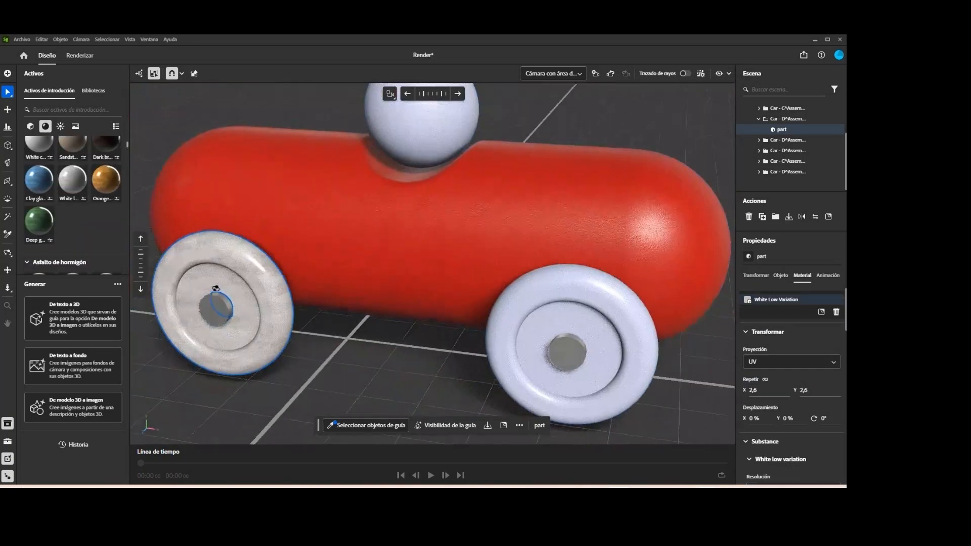
pyautogui.scroll(5, 221, 265)
pyautogui.moveTo(221, 265); pyautogui.dragTo(445, 265, button='middle')
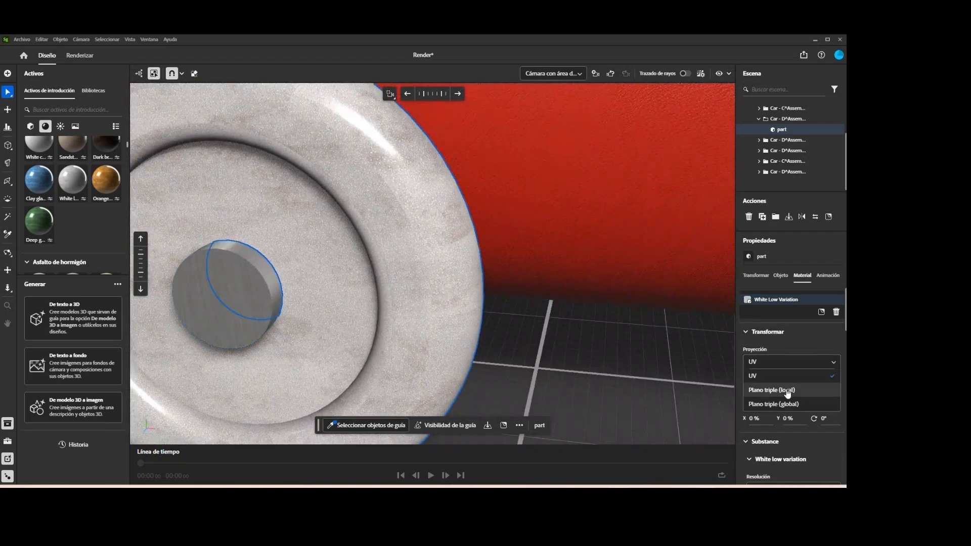
# - Set the wheel material's projection to Plano triple (local) and its repeat to 6.2 in X and Y
pyautogui.click(787, 394)
pyautogui.click(791, 403)
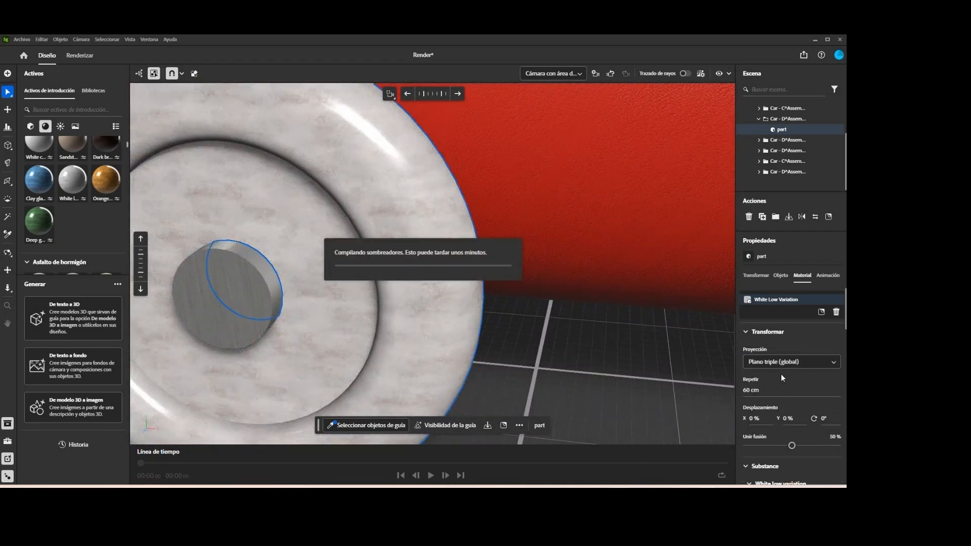
pyautogui.click(788, 362)
pyautogui.click(773, 393)
pyautogui.moveTo(764, 415); pyautogui.dragTo(791, 415)
pyautogui.moveTo(526, 299); pyautogui.dragTo(450, 310, button='right')
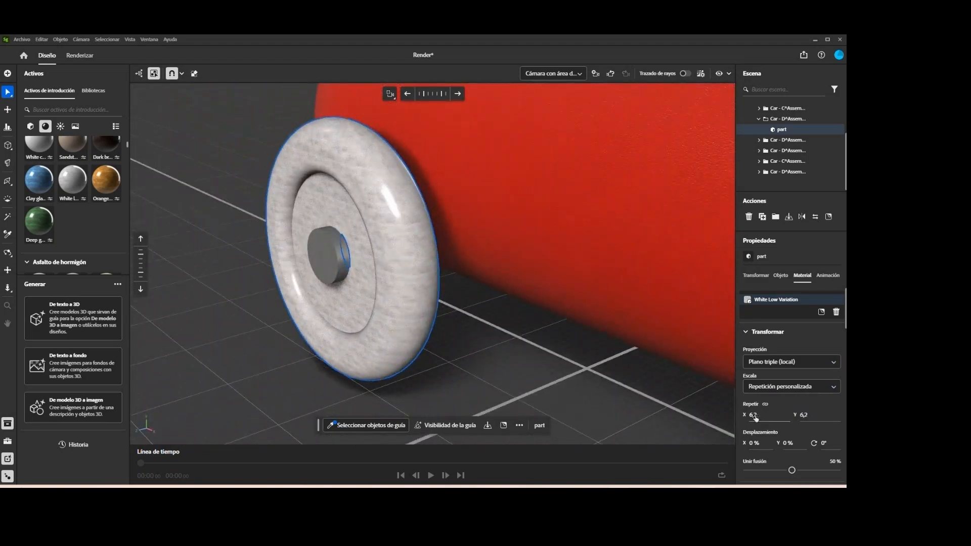
pyautogui.moveTo(779, 415); pyautogui.dragTo(781, 415)
pyautogui.moveTo(480, 298)
pyautogui.mouseDown(button='right')
pyautogui.moveTo(510, 289)
pyautogui.moveTo(576, 293)
pyautogui.moveTo(491, 303)
pyautogui.mouseUp(button='right')
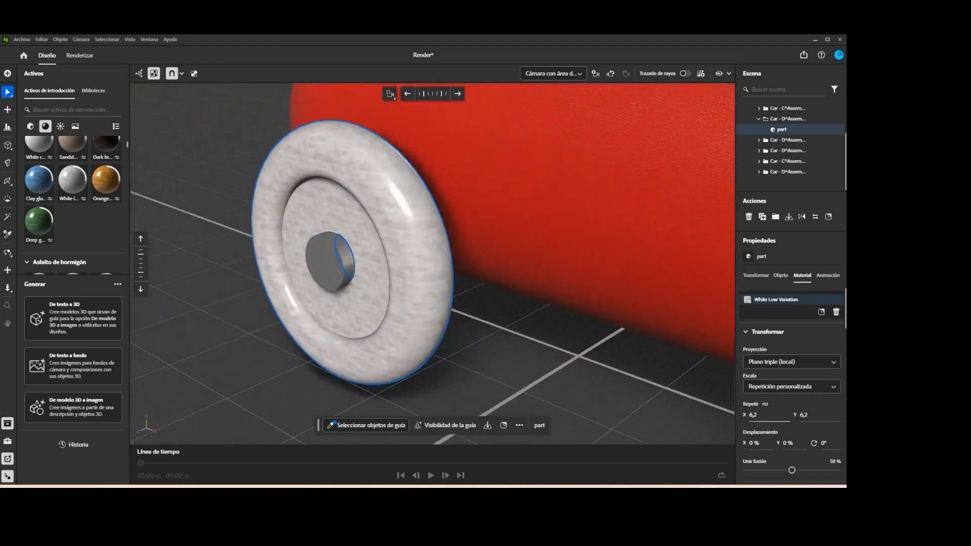
# - Set the repeat of the White Low Variation material on the wheel to 6.9 in X and Y
pyautogui.moveTo(783, 415); pyautogui.dragTo(785, 415)
pyautogui.moveTo(525, 298); pyautogui.dragTo(575, 343, button='right')
pyautogui.scroll(4, 574, 342)
pyautogui.scroll(-10, 439, 245)
pyautogui.scroll(4, 438, 246)
pyautogui.moveTo(439, 245); pyautogui.dragTo(598, 271, button='right')
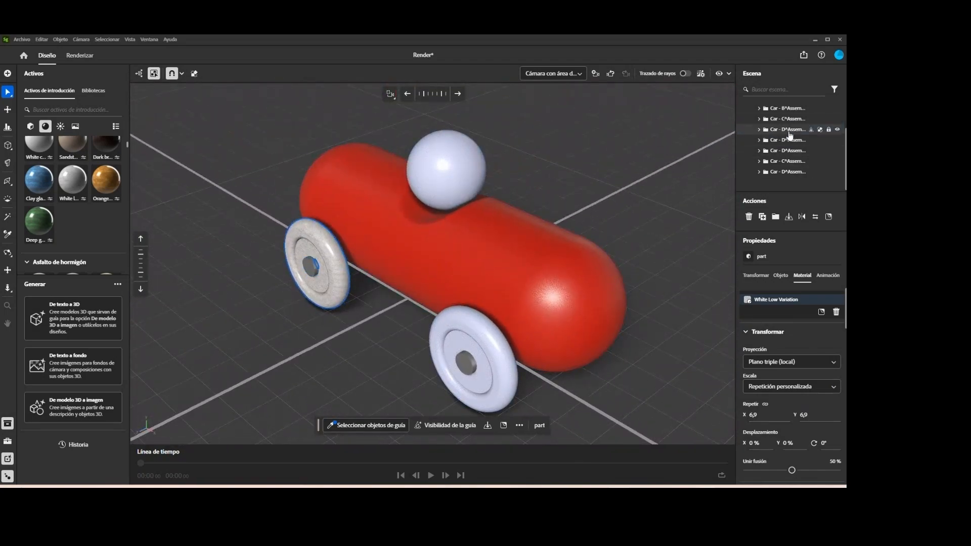
# - Copy the White Low Variation material from the finished rear wheel onto the opposite rear wheel and the front wheel on that side
pyautogui.click(789, 130)
pyautogui.click(759, 140)
pyautogui.click(778, 151)
pyautogui.moveTo(551, 215); pyautogui.dragTo(383, 231, button='right')
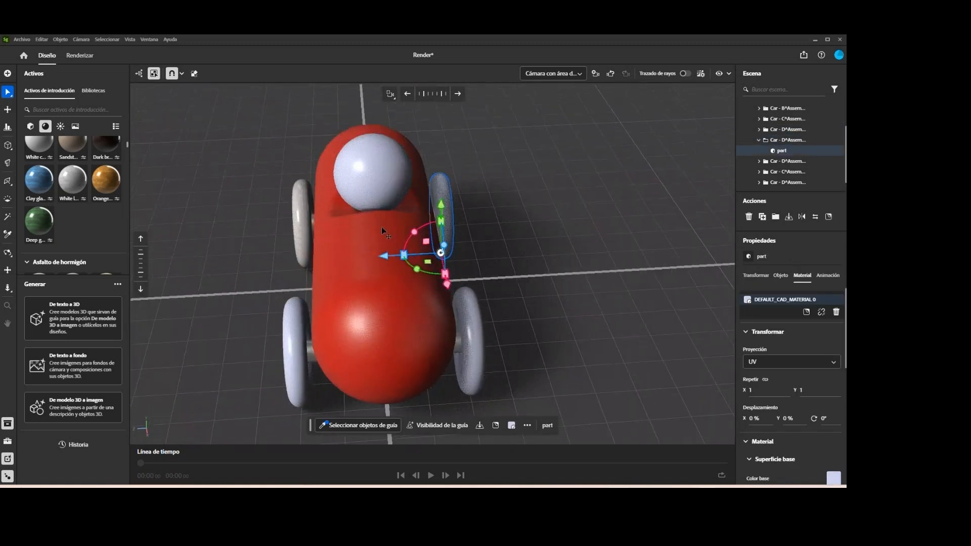
pyautogui.click(759, 161)
pyautogui.click(782, 171)
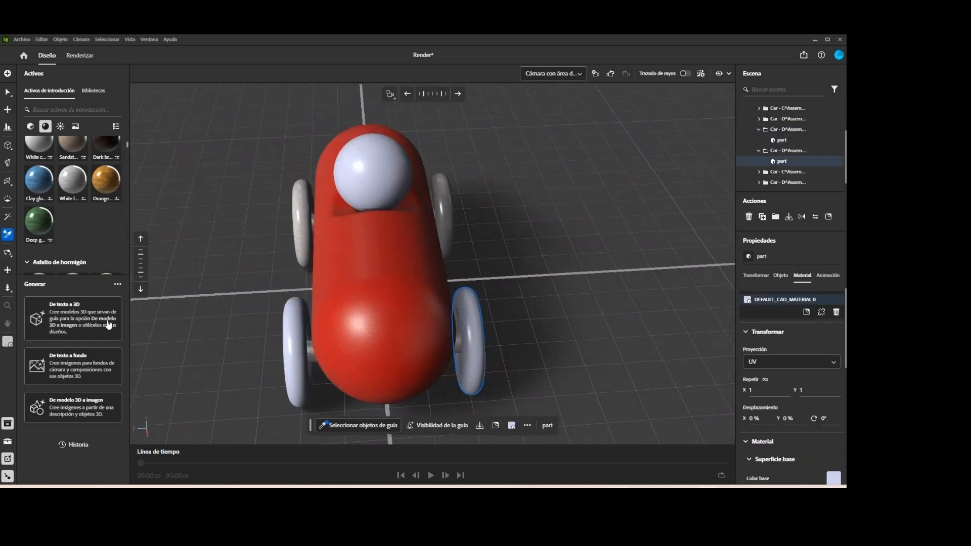
pyautogui.click(298, 230)
# - Copy the White Low Variation material onto the last untextured front wheel and clear the selection
pyautogui.scroll(-1, 761, 165)
pyautogui.click(759, 171)
pyautogui.click(781, 182)
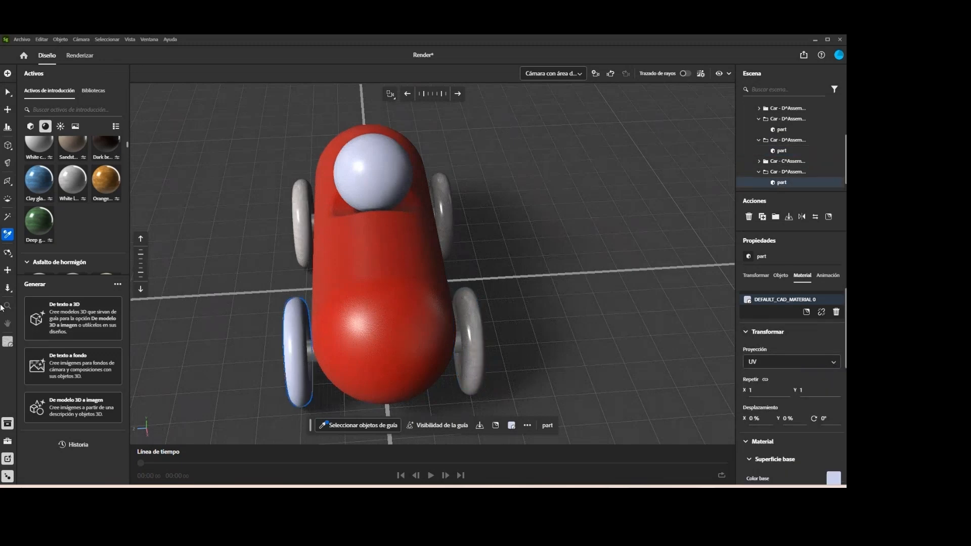
pyautogui.click(7, 93)
pyautogui.click(222, 202)
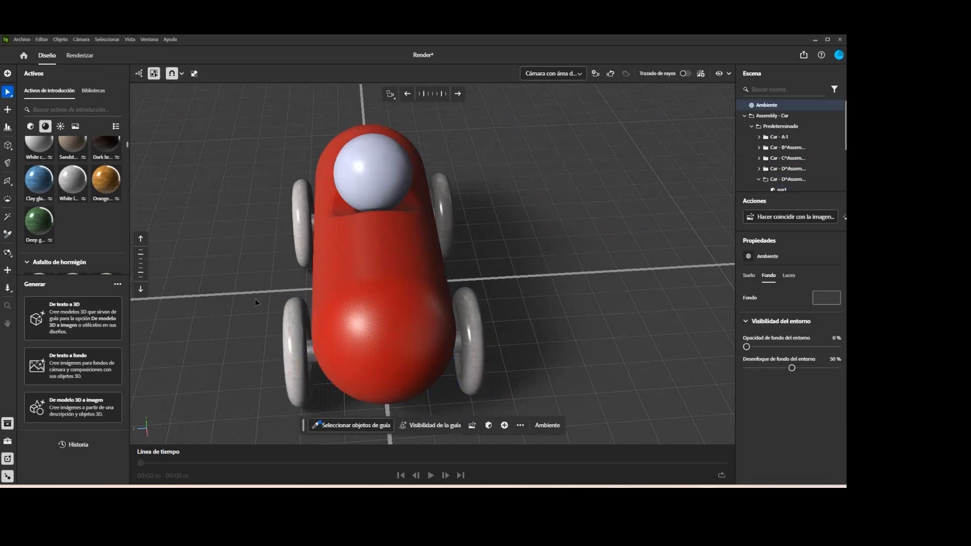
# - Save the scene with the textured wheels
pyautogui.moveTo(324, 283); pyautogui.dragTo(485, 253, button='right')
pyautogui.click(21, 39)
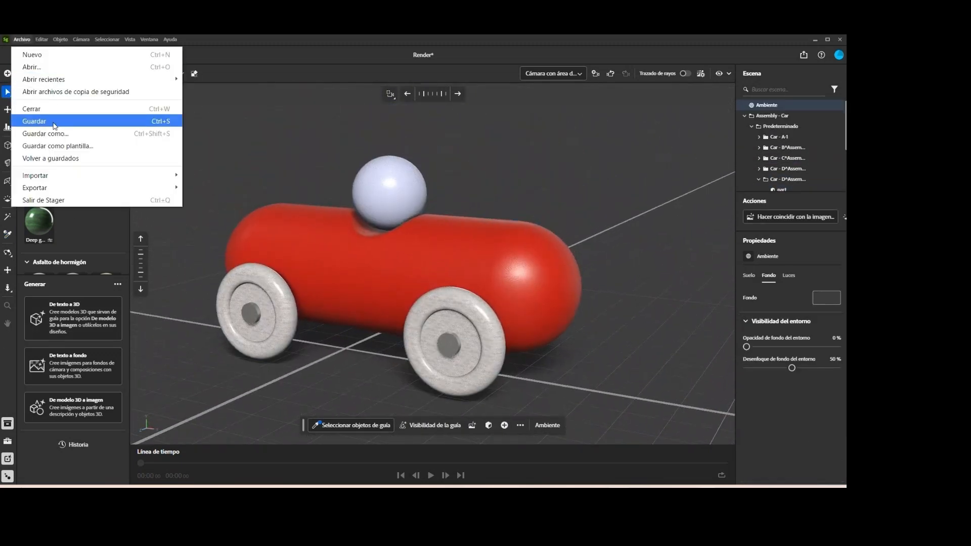
pyautogui.click(43, 116)
# - Search the materials for wood and apply Birch wood to the ball on top of the car, the Car - B part
pyautogui.click(766, 139)
pyautogui.click(759, 147)
pyautogui.click(774, 158)
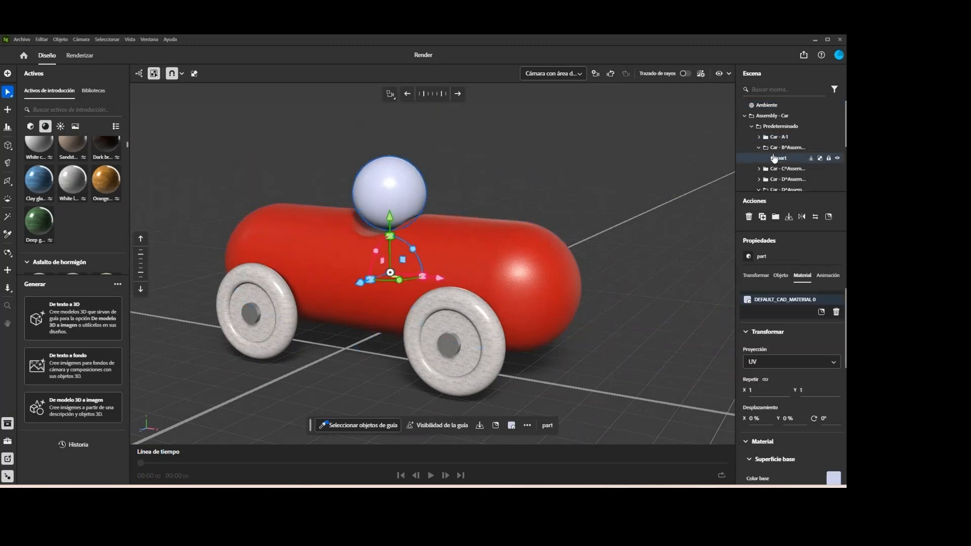
pyautogui.scroll(10, 47, 172)
pyautogui.click(83, 107)
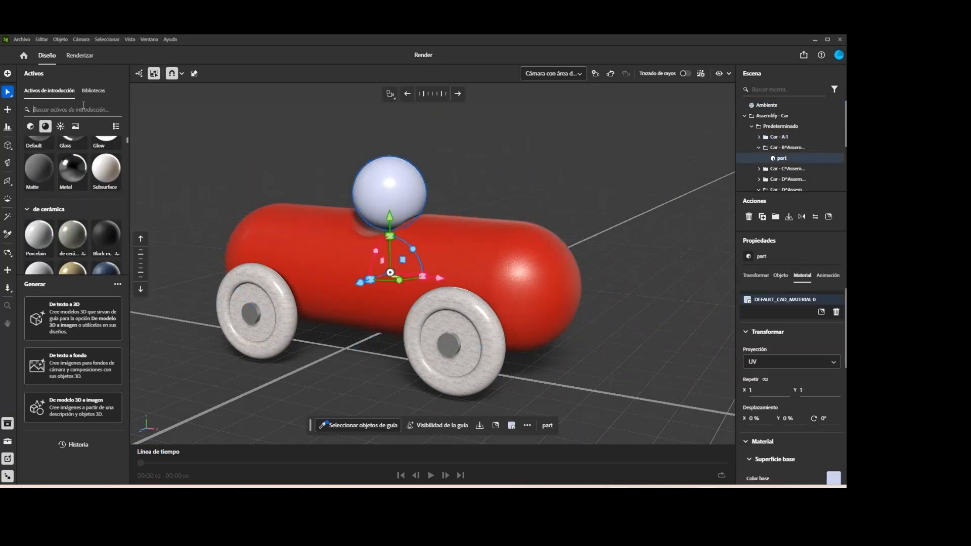
pyautogui.scroll(-1, 89, 178)
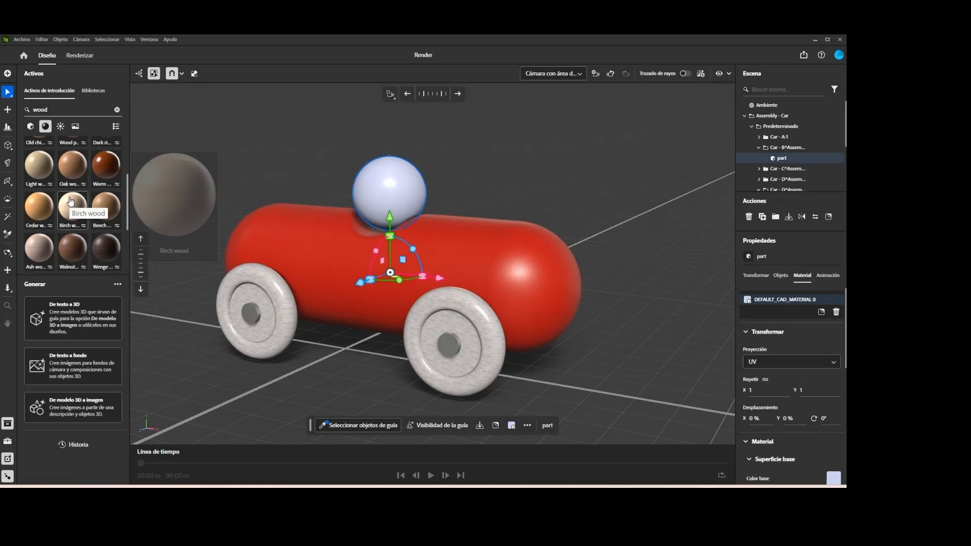
pyautogui.moveTo(69, 197); pyautogui.dragTo(405, 191)
# - Set the Birch Wood texture's repeat to 0.2 in X and Y and its X offset to 17 %
pyautogui.scroll(5, 404, 191)
pyautogui.moveTo(421, 196); pyautogui.dragTo(420, 261, button='right')
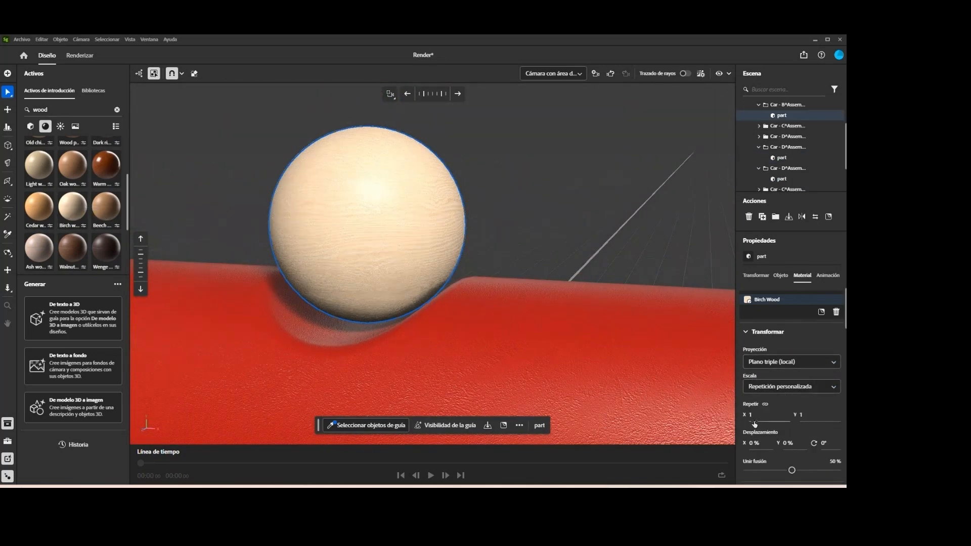
pyautogui.moveTo(754, 424)
pyautogui.mouseDown()
pyautogui.moveTo(769, 423)
pyautogui.moveTo(753, 423)
pyautogui.mouseUp()
pyautogui.moveTo(500, 253); pyautogui.dragTo(445, 299, button='right')
pyautogui.scroll(-3, 444, 298)
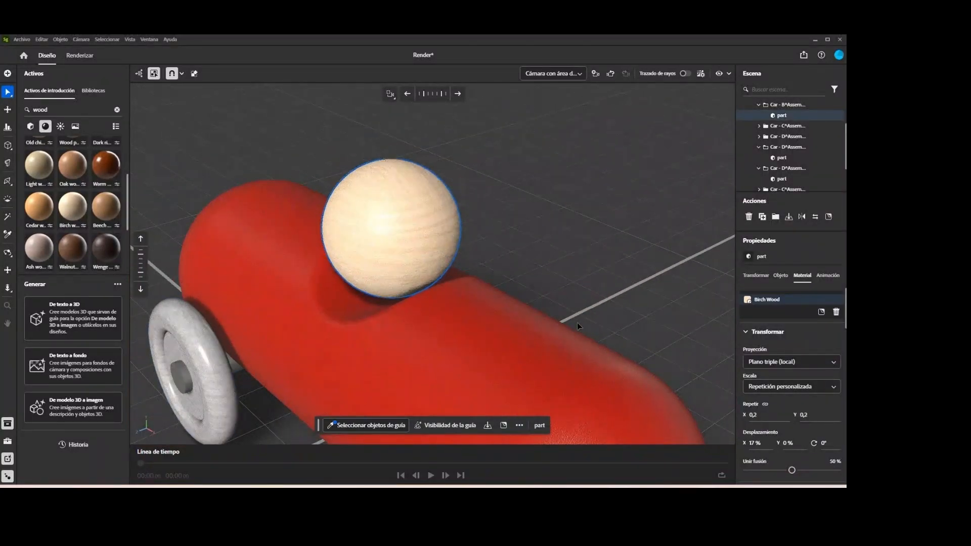
pyautogui.scroll(-8, 579, 326)
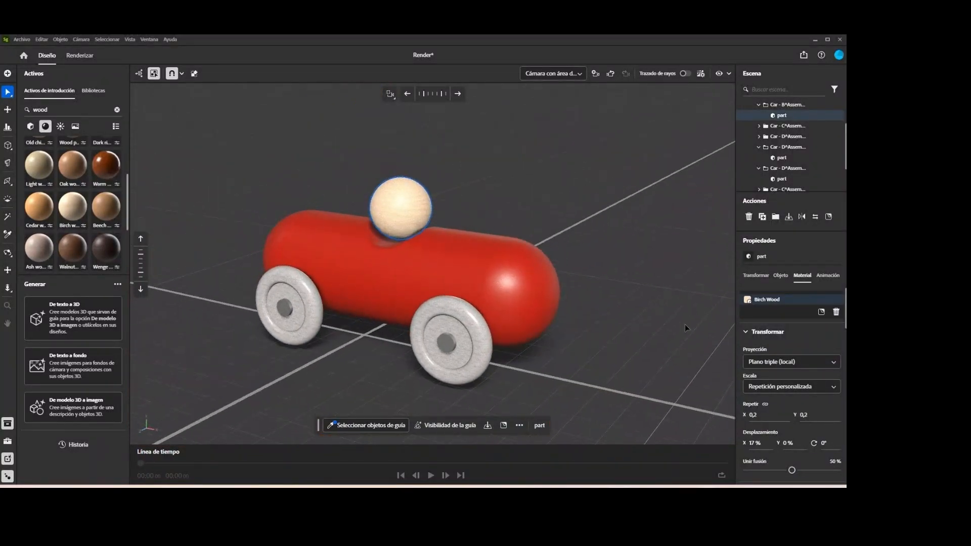
# - Set the environment's background colour to white, RGB 255, 255, 255
pyautogui.click(685, 328)
pyautogui.click(826, 297)
pyautogui.moveTo(693, 257); pyautogui.dragTo(693, 221)
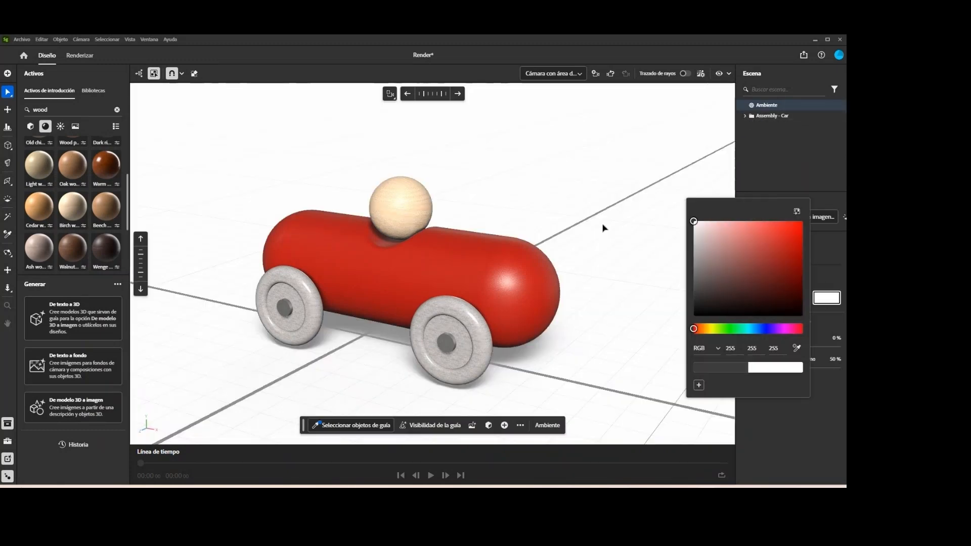
# - Save the scene and preview the car on the white background with ray tracing before turning it off
pyautogui.moveTo(602, 225)
pyautogui.keyDown('alt'); pyautogui.mouseDown()
pyautogui.moveTo(607, 180)
pyautogui.moveTo(571, 238)
pyautogui.moveTo(526, 284)
pyautogui.moveTo(490, 269)
pyautogui.moveTo(519, 286)
pyautogui.mouseUp(); pyautogui.keyUp('alt')
pyautogui.scroll(3, 489, 269)
pyautogui.scroll(-3, 489, 268)
pyautogui.click(25, 43)
pyautogui.click(38, 89)
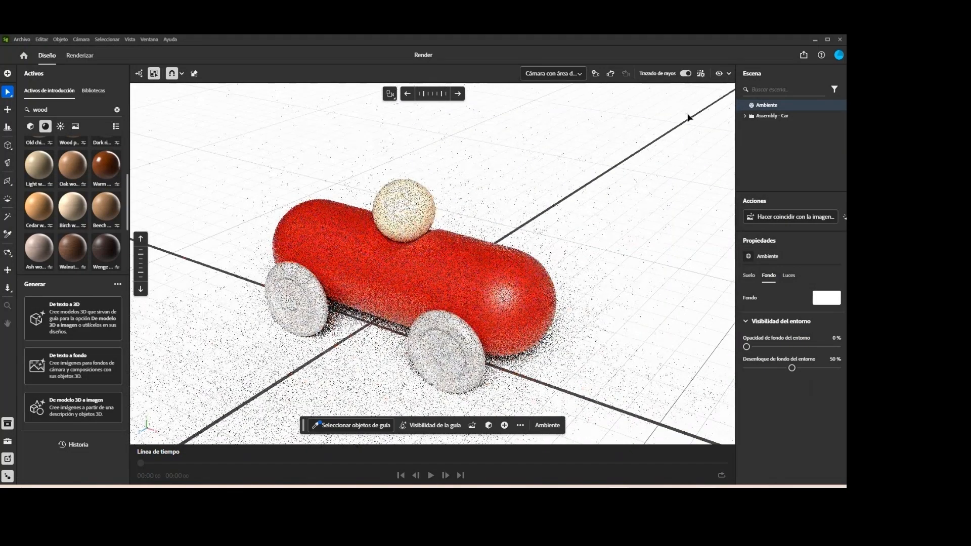
pyautogui.click(686, 74)
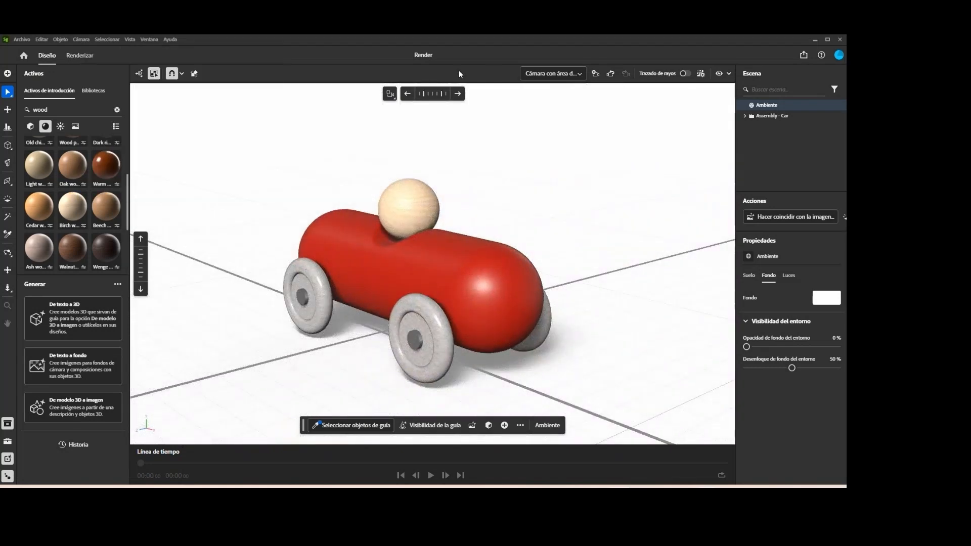
# - Add a camera from the current view and set its output size to 4000 × 3000 px
pyautogui.click(594, 74)
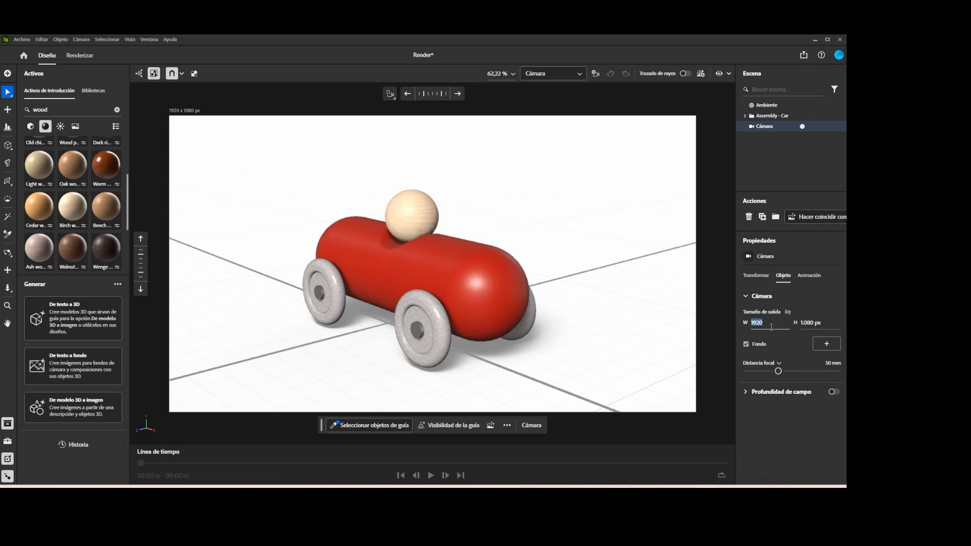
pyautogui.click(821, 325)
pyautogui.write('3000')
pyautogui.press('Return')
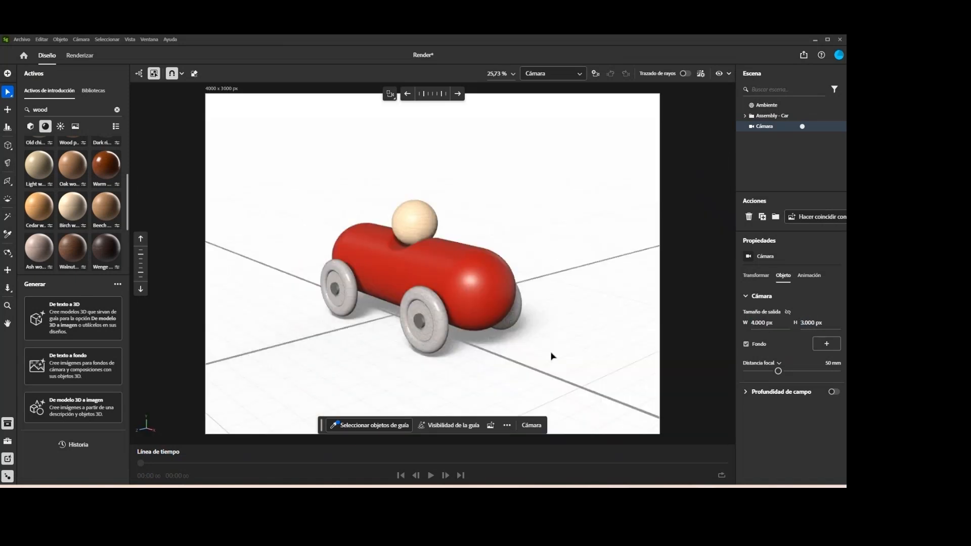
# - Frame the car closer and more from the front in the camera view, and save the scene
pyautogui.scroll(2, 493, 284)
pyautogui.moveTo(522, 299); pyautogui.dragTo(449, 321, button='right')
pyautogui.scroll(3, 448, 320)
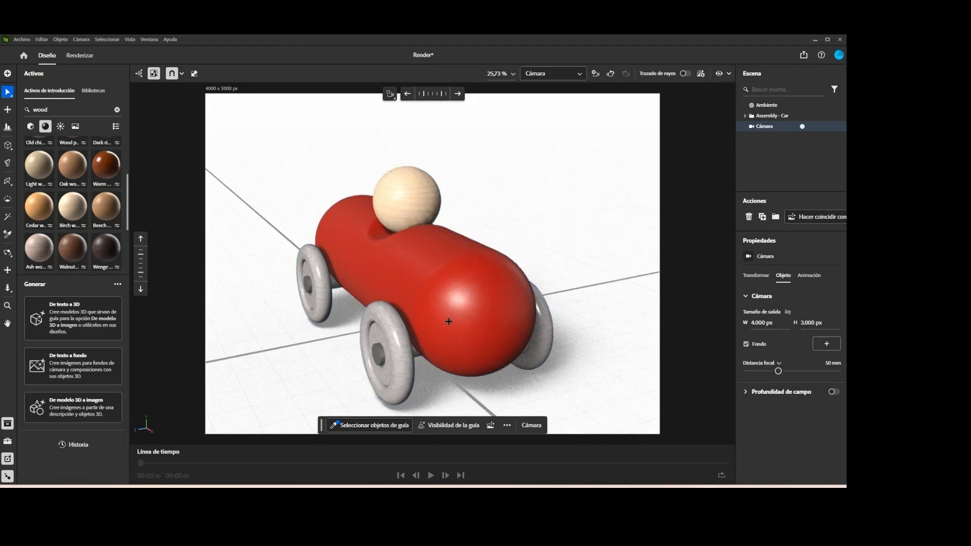
pyautogui.moveTo(449, 321); pyautogui.dragTo(447, 306, button='middle')
pyautogui.moveTo(447, 307); pyautogui.dragTo(546, 244, button='right')
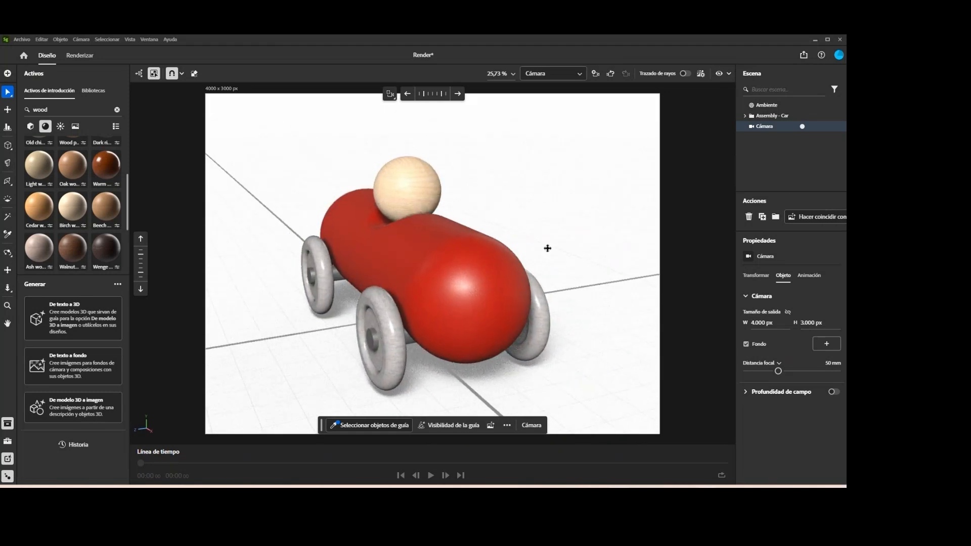
pyautogui.click(21, 38)
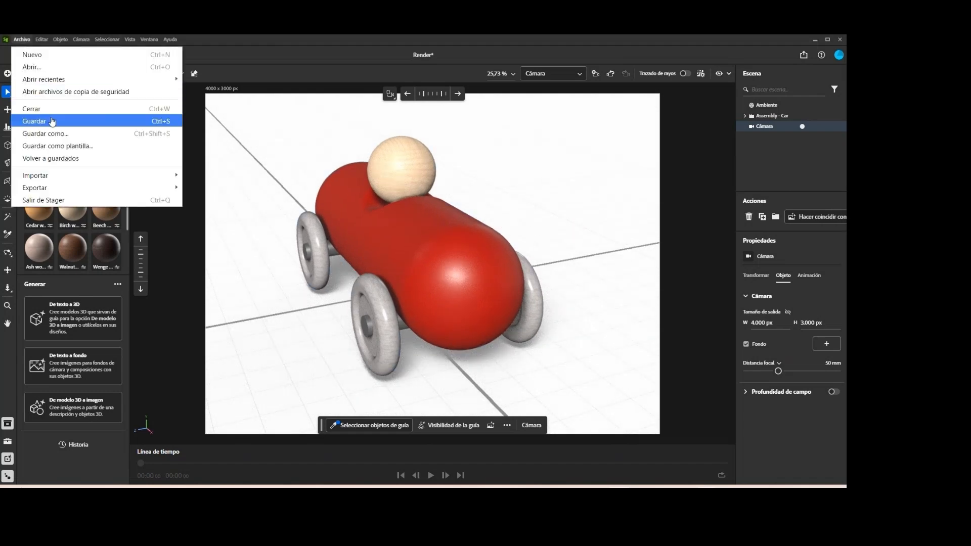
pyautogui.click(38, 122)
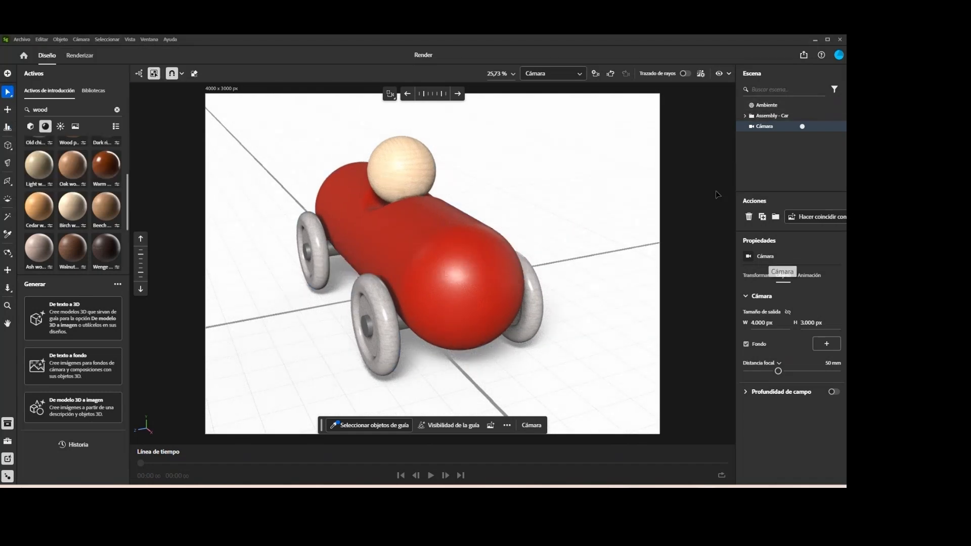
# - Render the 4000 × 3000 camera view as a PNG named Render_01 and fit the preview to the screen
pyautogui.click(77, 57)
pyautogui.click(785, 158)
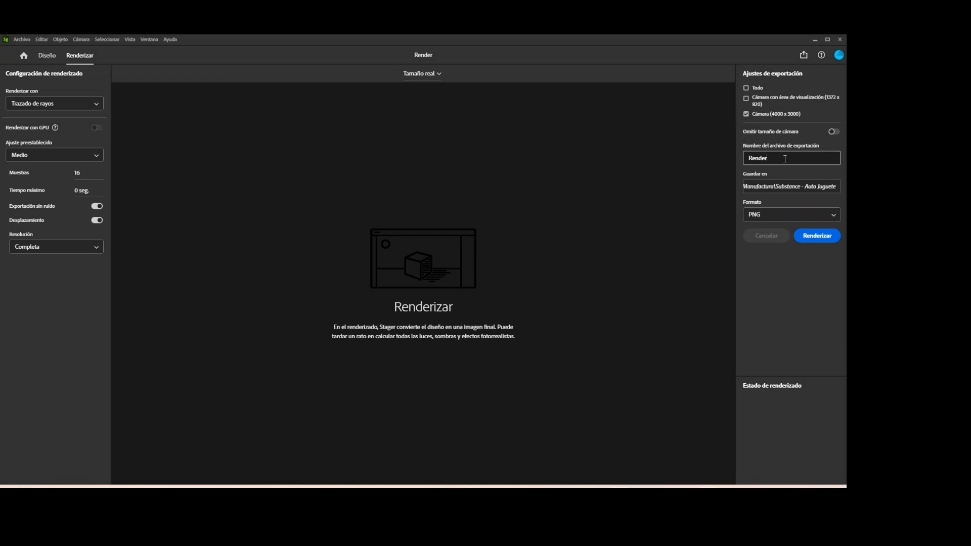
pyautogui.click(814, 236)
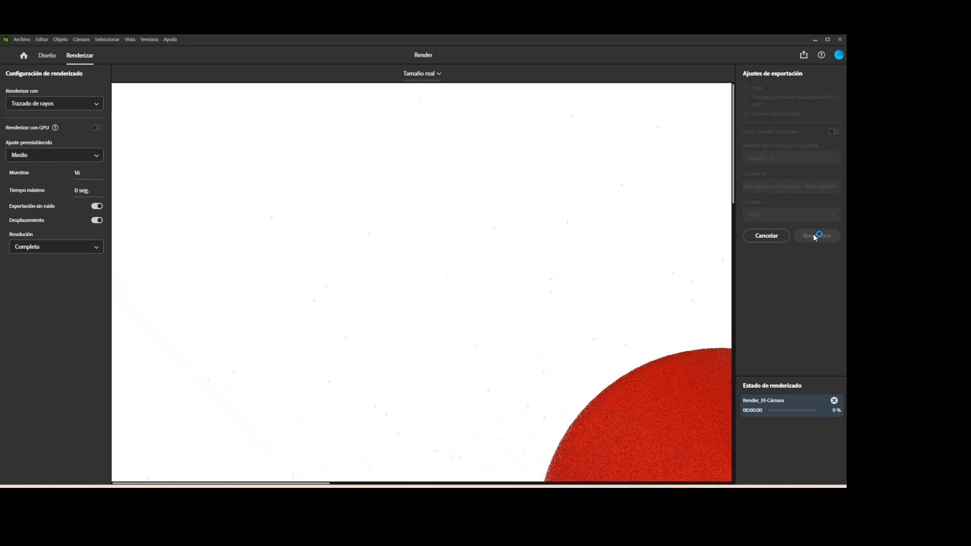
pyautogui.click(438, 75)
pyautogui.click(446, 102)
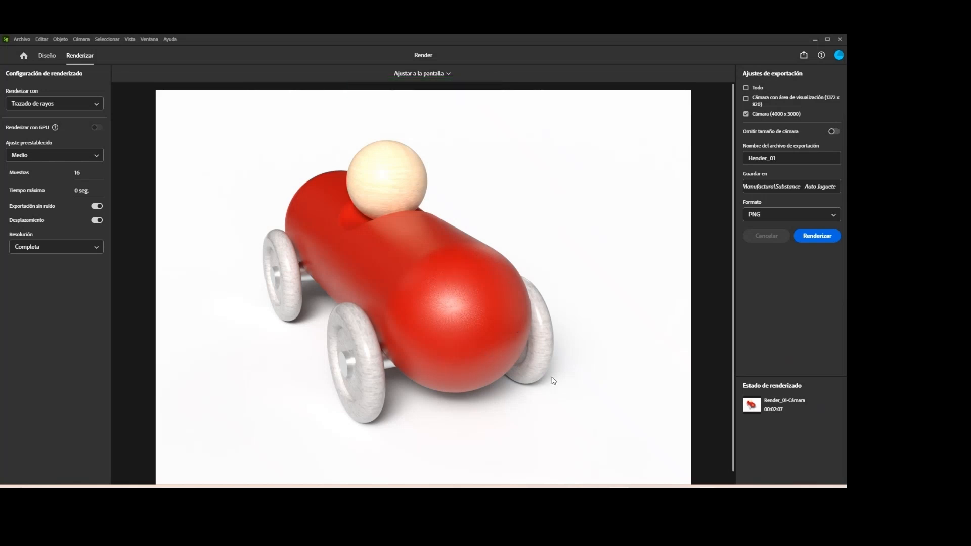
# - Return to the design workspace, list the basic 3D shapes and switch from the render camera to the viewport camera
pyautogui.click(47, 55)
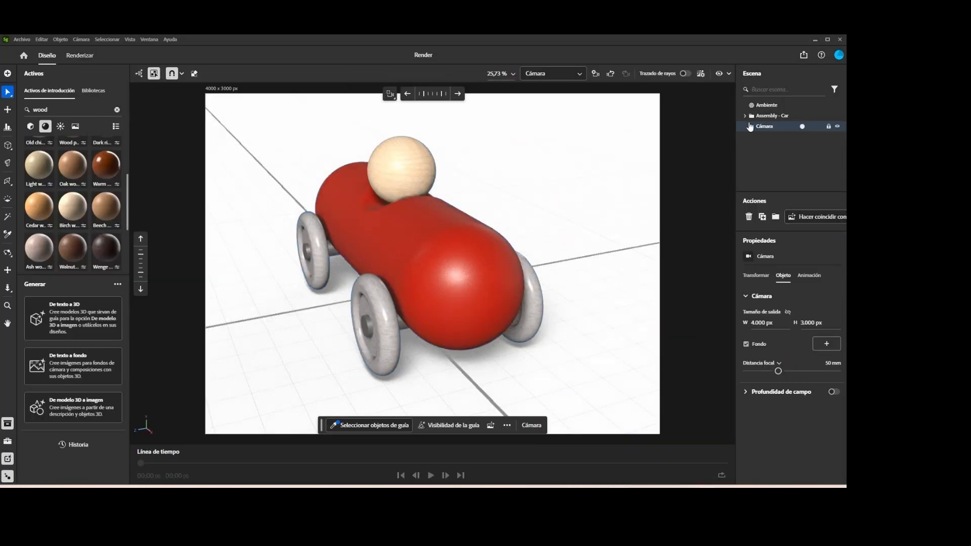
pyautogui.scroll(-5, 576, 245)
pyautogui.click(117, 109)
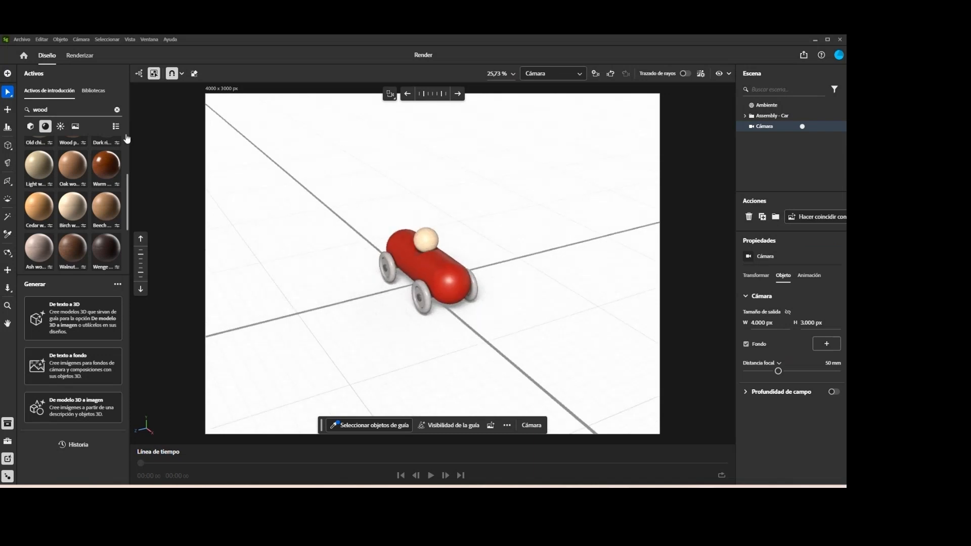
pyautogui.click(31, 126)
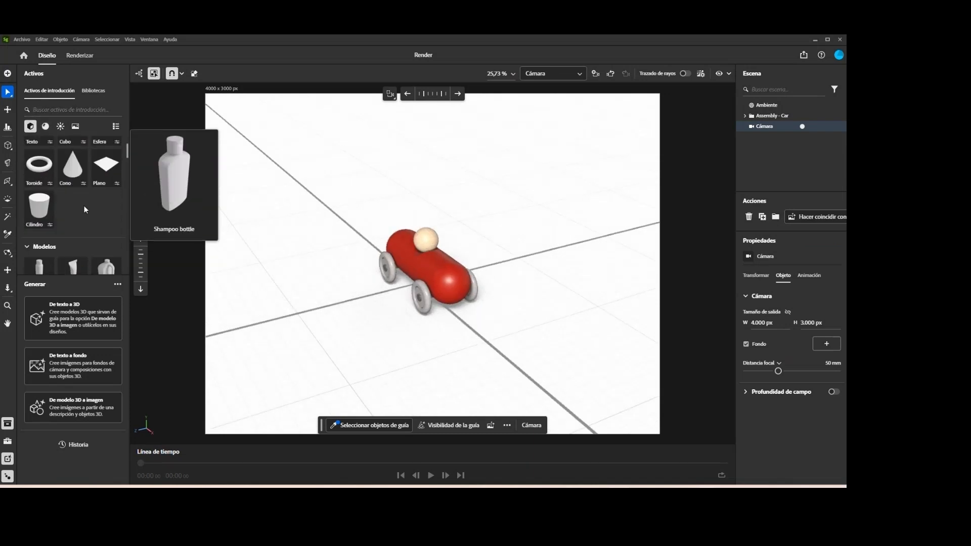
pyautogui.moveTo(96, 212)
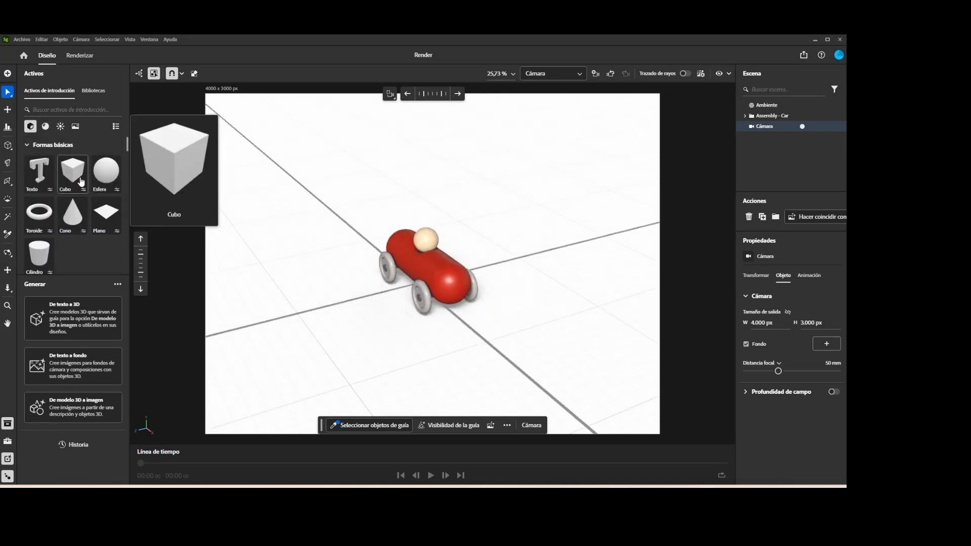
pyautogui.click(802, 128)
# - Raise the car assembly above the ground and place a cube beneath it
pyautogui.moveTo(580, 239); pyautogui.dragTo(560, 228, button='right')
pyautogui.click(452, 284)
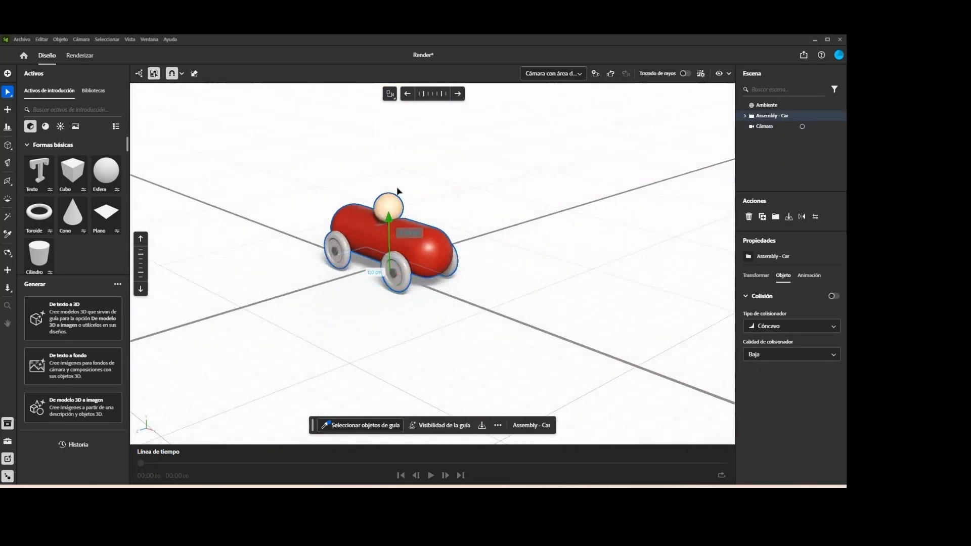
pyautogui.moveTo(72, 172); pyautogui.dragTo(338, 280)
# - Reset the cube's rotation to 0° and scale it into a flat slab of about 37.6 × 1.9 × 30.8 cm
pyautogui.click(756, 275)
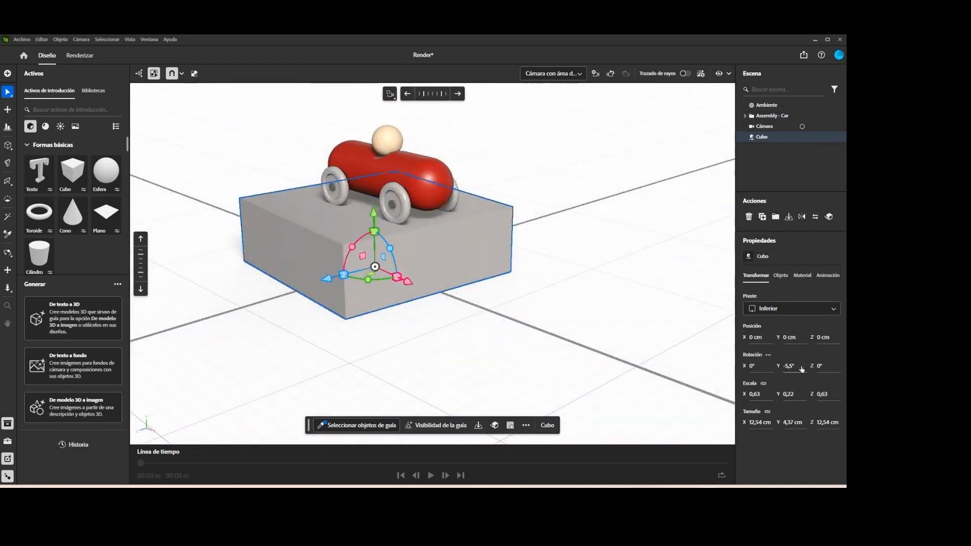
pyautogui.press('Return')
pyautogui.moveTo(338, 272)
pyautogui.mouseDown()
pyautogui.moveTo(329, 277)
pyautogui.moveTo(358, 274)
pyautogui.moveTo(324, 275)
pyautogui.mouseUp()
pyautogui.moveTo(407, 276); pyautogui.dragTo(430, 275)
pyautogui.moveTo(383, 229); pyautogui.dragTo(383, 252)
pyautogui.scroll(-5, 493, 258)
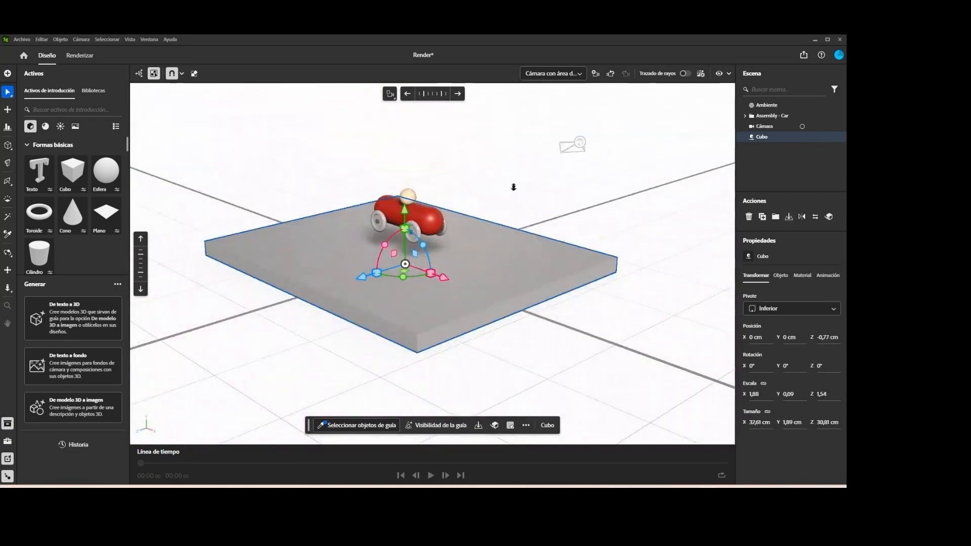
# - Move the slab to about X -10.4 cm and Z -11.1 cm under the car
pyautogui.click(607, 240)
pyautogui.scroll(5, 438, 271)
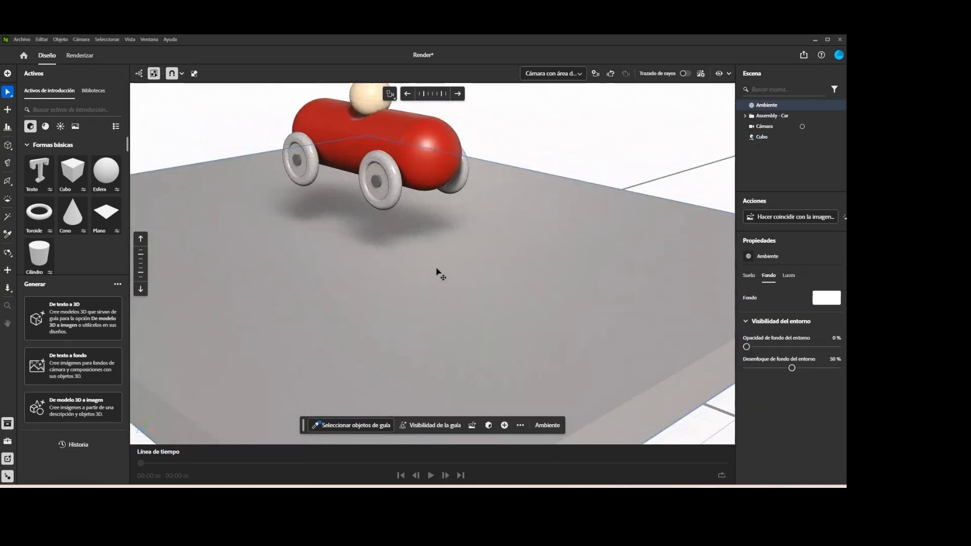
pyautogui.scroll(-5, 439, 271)
pyautogui.click(367, 279)
pyautogui.moveTo(367, 279); pyautogui.dragTo(430, 258)
pyautogui.moveTo(509, 261); pyautogui.dragTo(451, 240)
# - Enable collision for the Cubo slab and the Assembly - Car group, dismissing the collision introduction
pyautogui.click(819, 138)
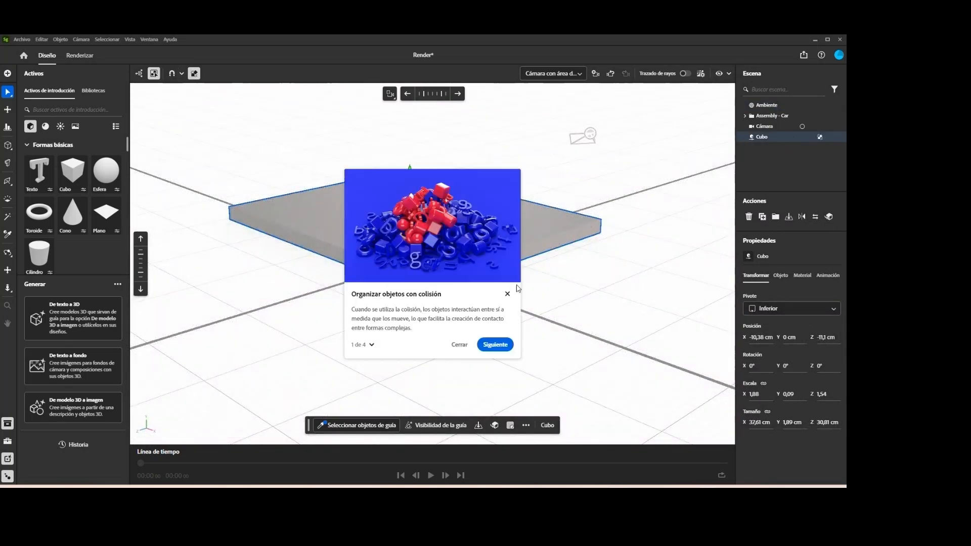
pyautogui.click(498, 344)
pyautogui.click(828, 116)
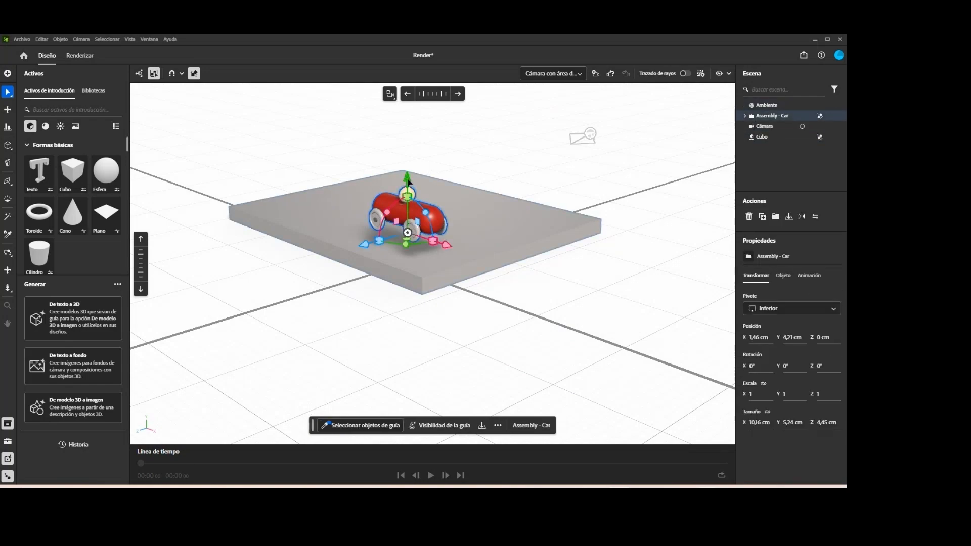
# - Lower the car assembly onto the slab's top surface and select the slab
pyautogui.moveTo(407, 180); pyautogui.dragTo(364, 239)
pyautogui.click(779, 140)
pyautogui.scroll(-3, 404, 256)
pyautogui.moveTo(411, 278); pyautogui.dragTo(384, 248, button='right')
pyautogui.scroll(4, 405, 257)
pyautogui.scroll(5, 418, 338)
pyautogui.scroll(-4, 418, 342)
pyautogui.moveTo(501, 306); pyautogui.dragTo(504, 332, button='right')
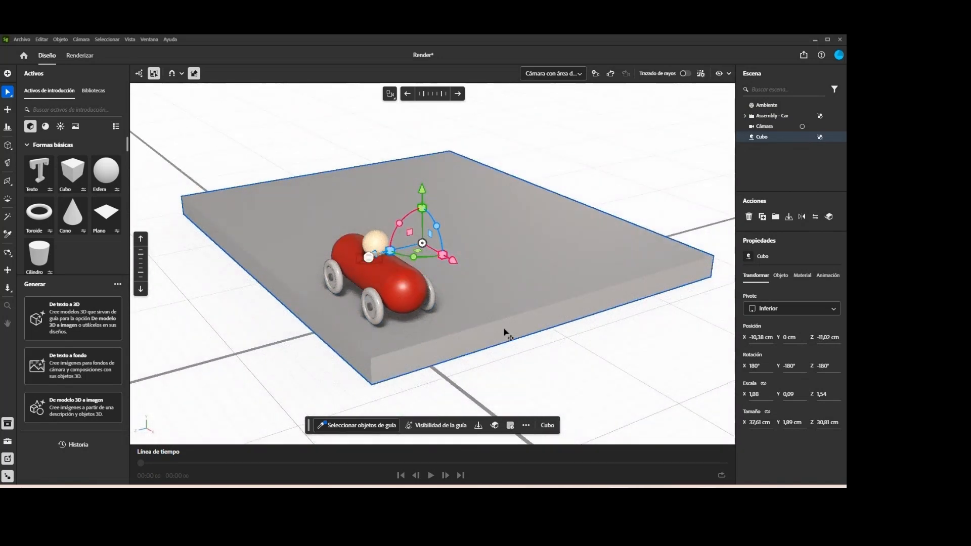
# - Fine-tune the slab to a depth of about 30.9 cm and a Z position of about -11 cm
pyautogui.moveTo(608, 250); pyautogui.dragTo(613, 278, button='right')
pyautogui.moveTo(375, 274); pyautogui.dragTo(369, 281)
pyautogui.moveTo(500, 291); pyautogui.dragTo(539, 258, button='right')
pyautogui.click(526, 339)
pyautogui.moveTo(459, 269); pyautogui.dragTo(445, 268, button='right')
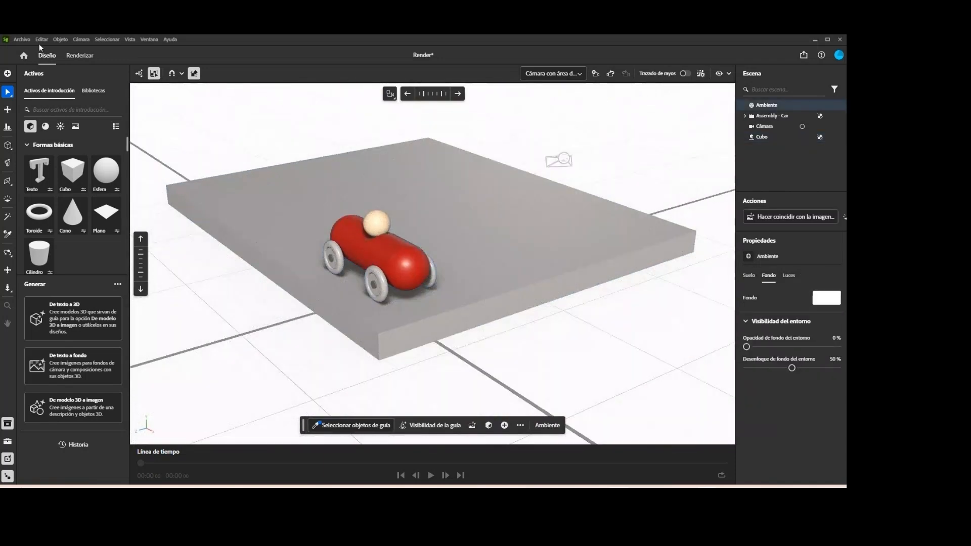
pyautogui.click(22, 40)
pyautogui.click(34, 87)
# - Apply the Concrete Washed material to the slab and set its texture repeat to 5.1
pyautogui.click(279, 201)
pyautogui.click(45, 126)
pyautogui.scroll(-5, 96, 202)
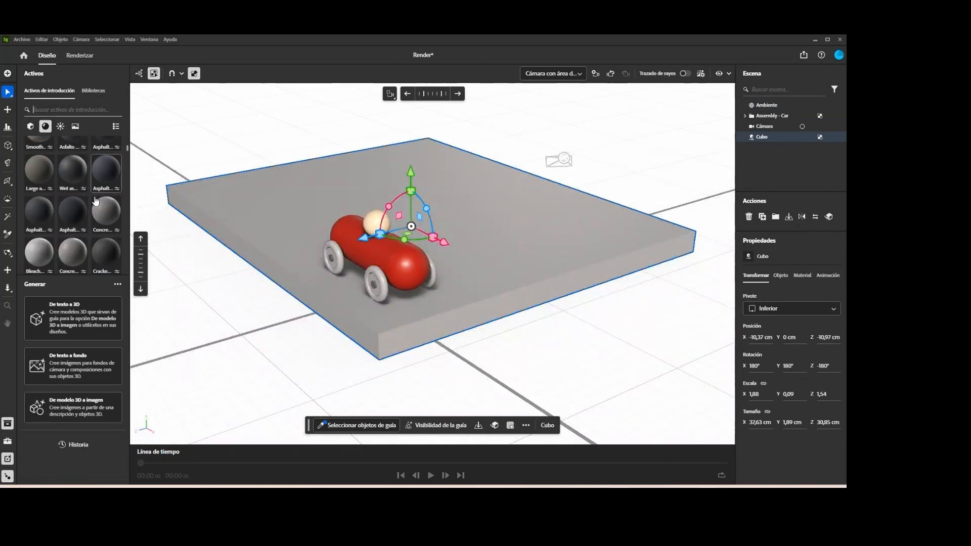
pyautogui.scroll(-1, 95, 202)
pyautogui.scroll(-3, 102, 204)
pyautogui.moveTo(47, 199)
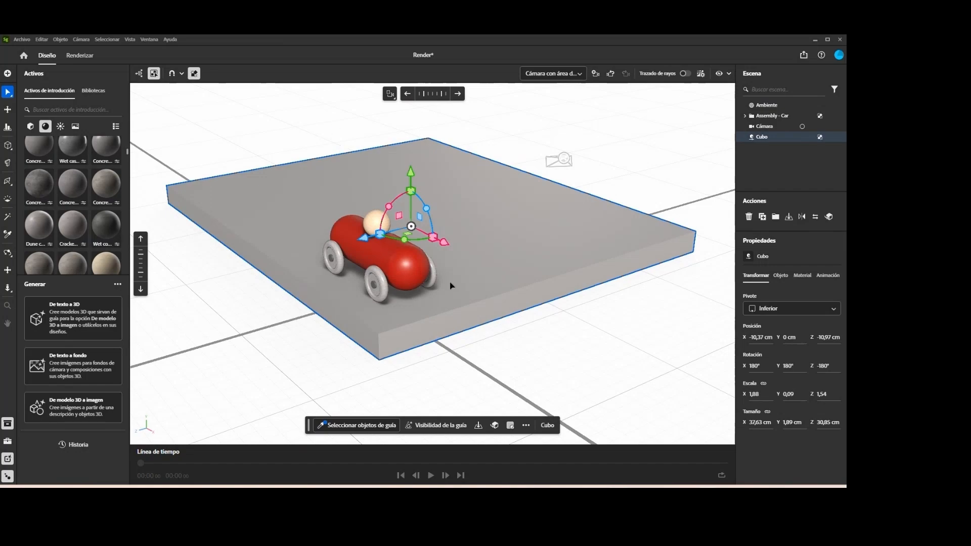
pyautogui.moveTo(450, 286); pyautogui.dragTo(444, 289, button='right')
pyautogui.scroll(4, 444, 289)
pyautogui.moveTo(751, 398); pyautogui.dragTo(757, 398)
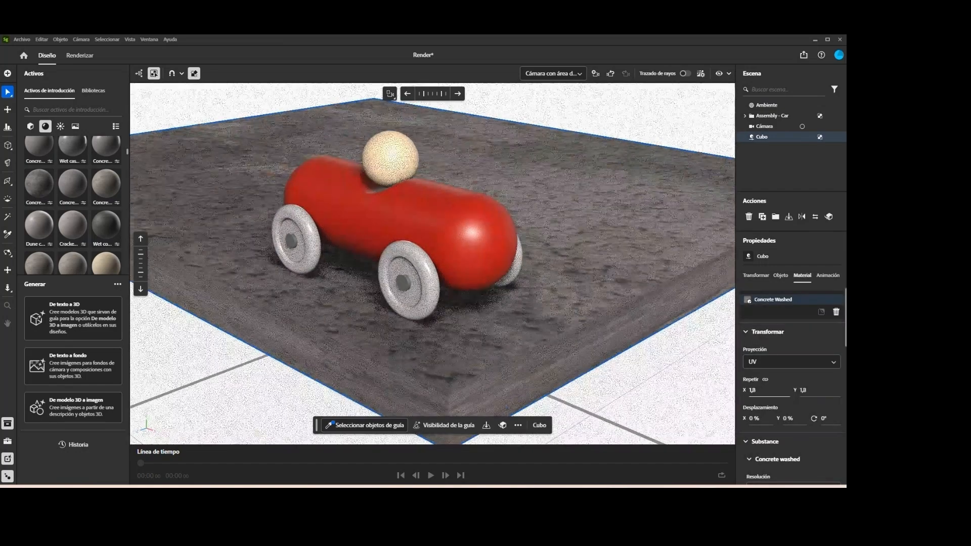
# - Try the Plano triple (local) and Plano triple (global) projections on the slab's concrete and offset the texture
pyautogui.click(757, 362)
pyautogui.click(773, 387)
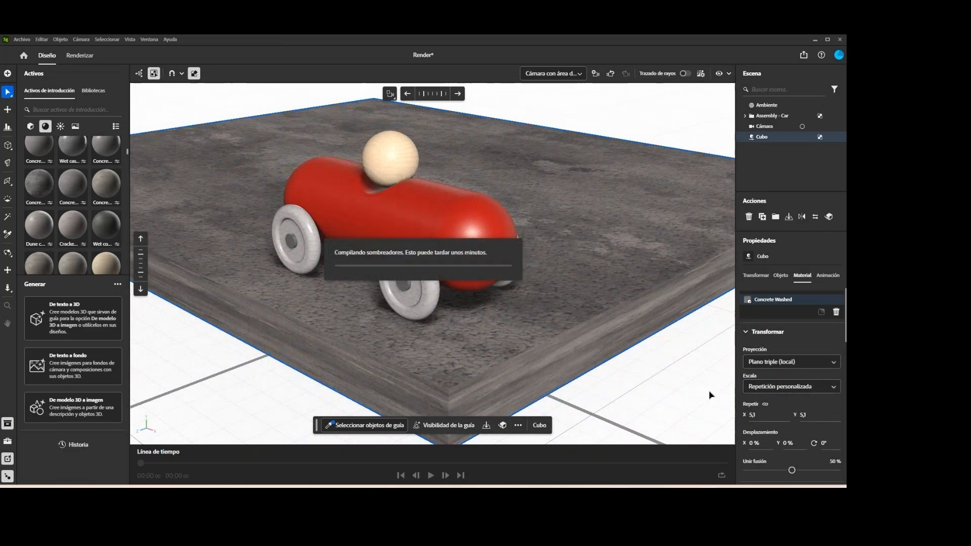
pyautogui.scroll(-3, 706, 394)
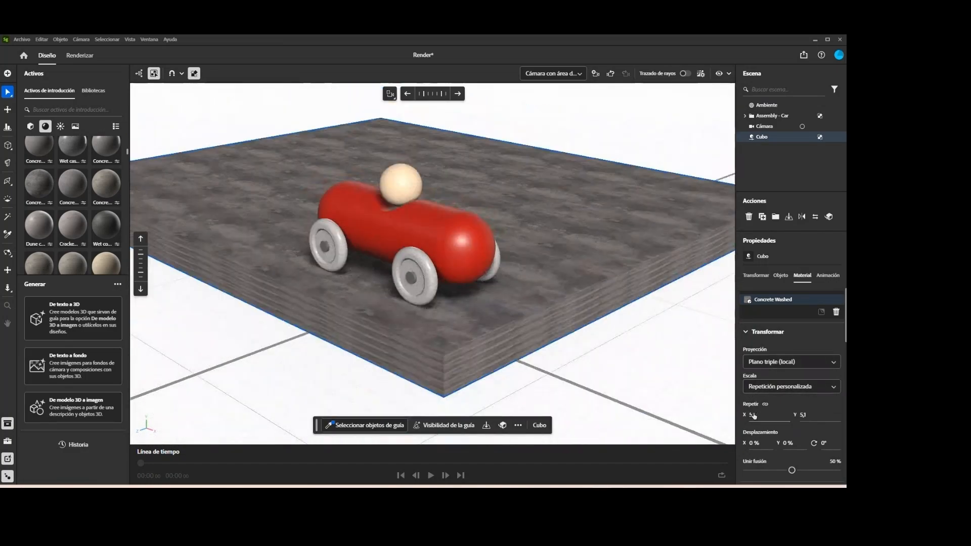
pyautogui.click(784, 362)
pyautogui.click(781, 403)
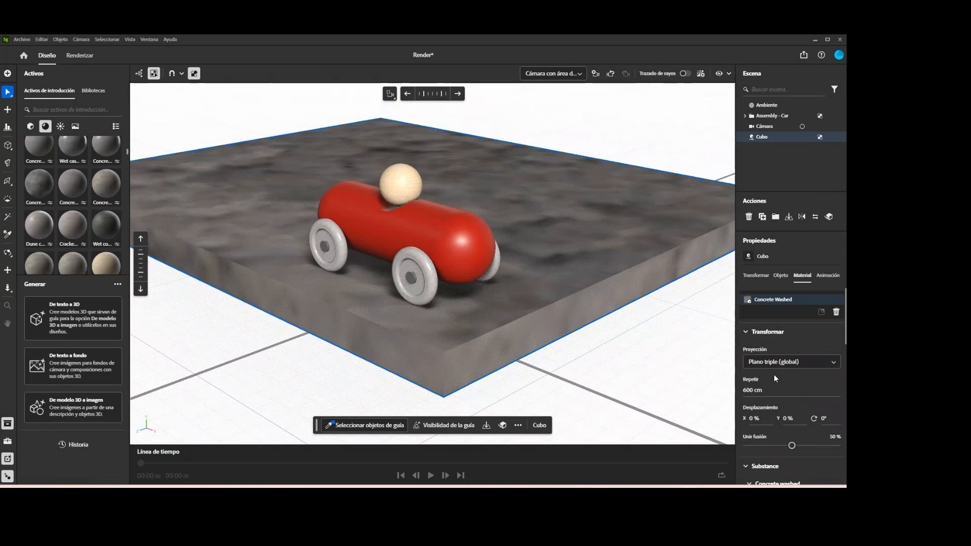
pyautogui.moveTo(750, 424); pyautogui.dragTo(744, 423)
pyautogui.scroll(-1, 764, 394)
# - Try the concrete with Plano triple (local) projection again, and with UV projection at a repeat of 16.7
pyautogui.click(773, 317)
pyautogui.click(771, 346)
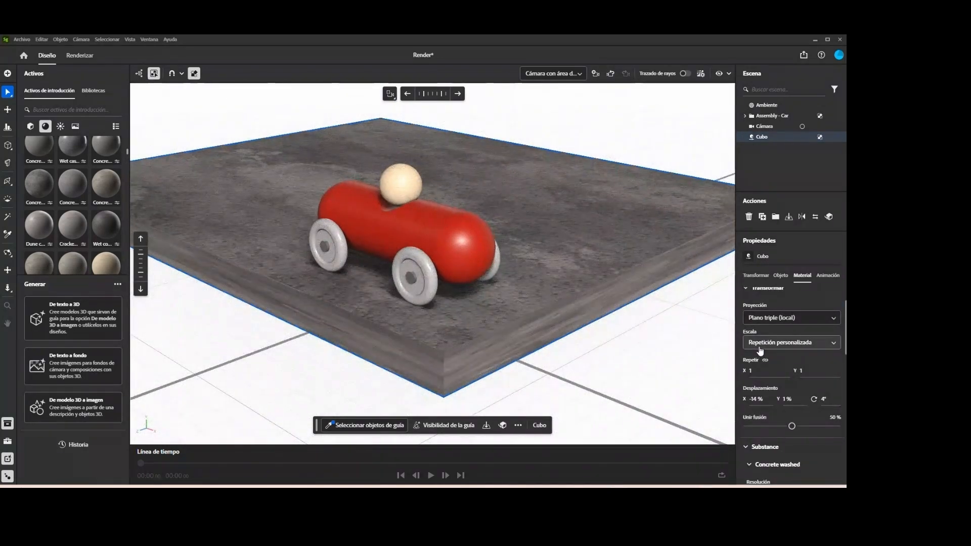
pyautogui.click(776, 317)
pyautogui.click(756, 329)
pyautogui.moveTo(758, 375); pyautogui.dragTo(801, 347)
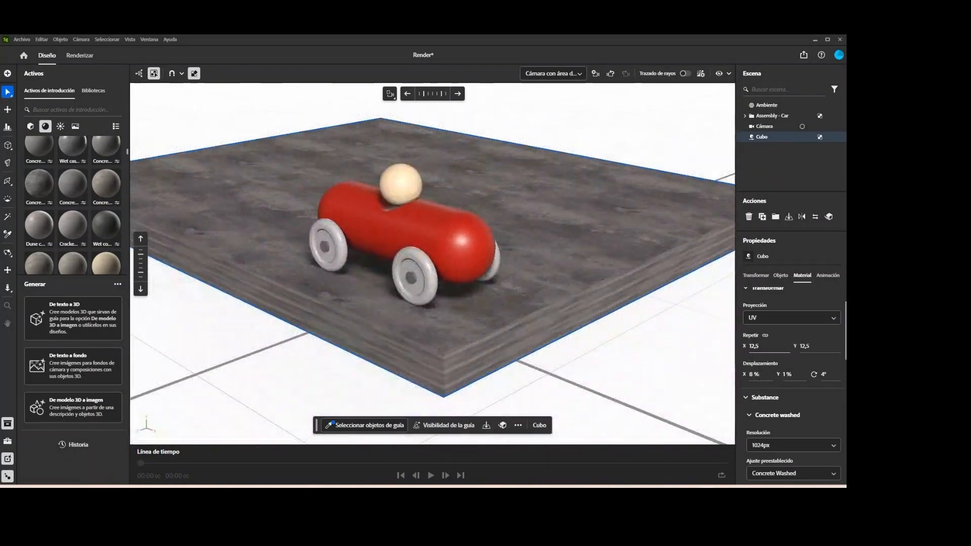
pyautogui.scroll(3, 36, 192)
# - Search the materials for "wood" and apply Oak Wood to the slab
pyautogui.click(65, 111)
pyautogui.write('wood')
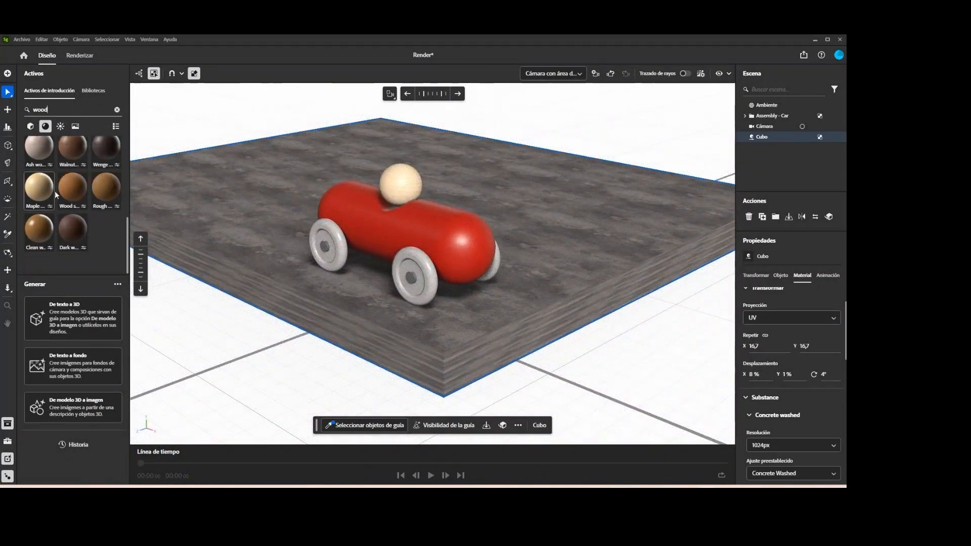
pyautogui.moveTo(97, 232)
pyautogui.moveTo(72, 238); pyautogui.dragTo(546, 230)
# - Set the slab's oak texture to Plano triple (local) projection with a repeat of 2.5
pyautogui.click(791, 361)
pyautogui.click(763, 403)
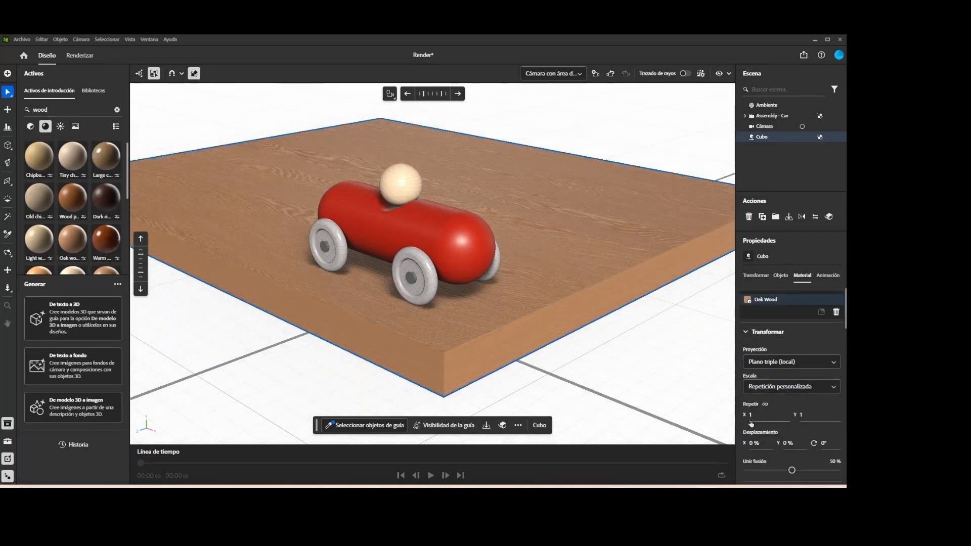
pyautogui.moveTo(750, 422); pyautogui.dragTo(757, 424)
pyautogui.scroll(4, 467, 301)
pyautogui.moveTo(467, 301); pyautogui.dragTo(435, 311, button='right')
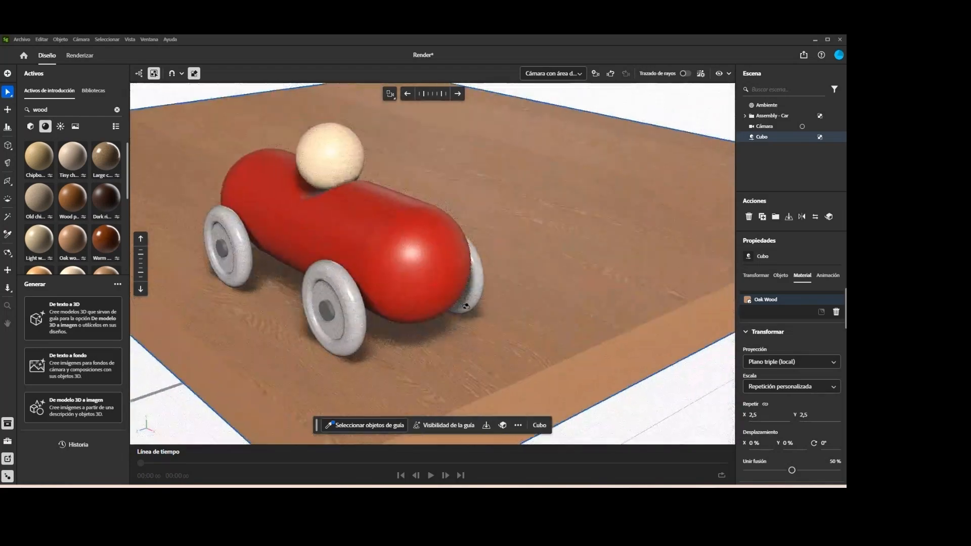
# - Switch the viewport to the Cámara camera and frame the car close up on the oak slab
pyautogui.scroll(-8, 555, 298)
pyautogui.moveTo(440, 245); pyautogui.dragTo(416, 299, button='right')
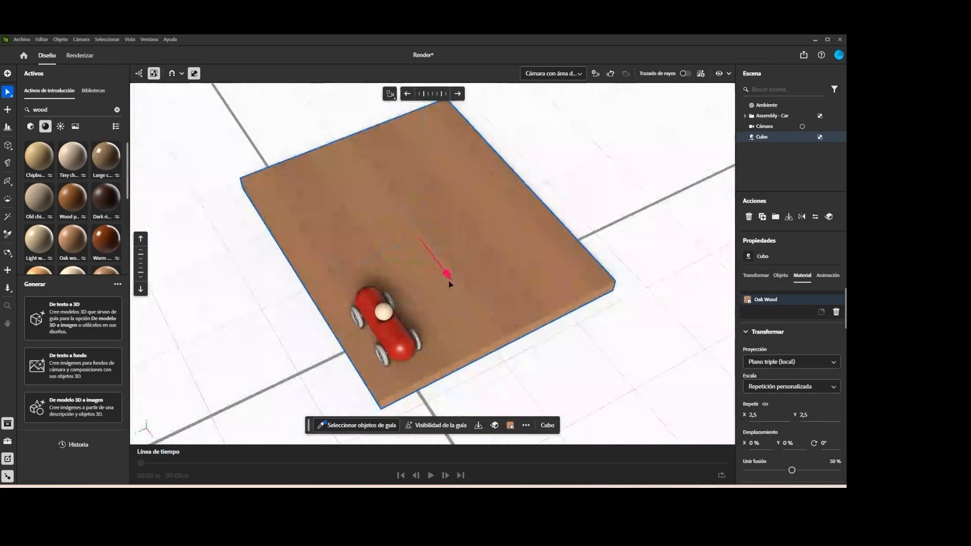
pyautogui.moveTo(460, 336); pyautogui.dragTo(470, 265, button='right')
pyautogui.scroll(-3, 470, 264)
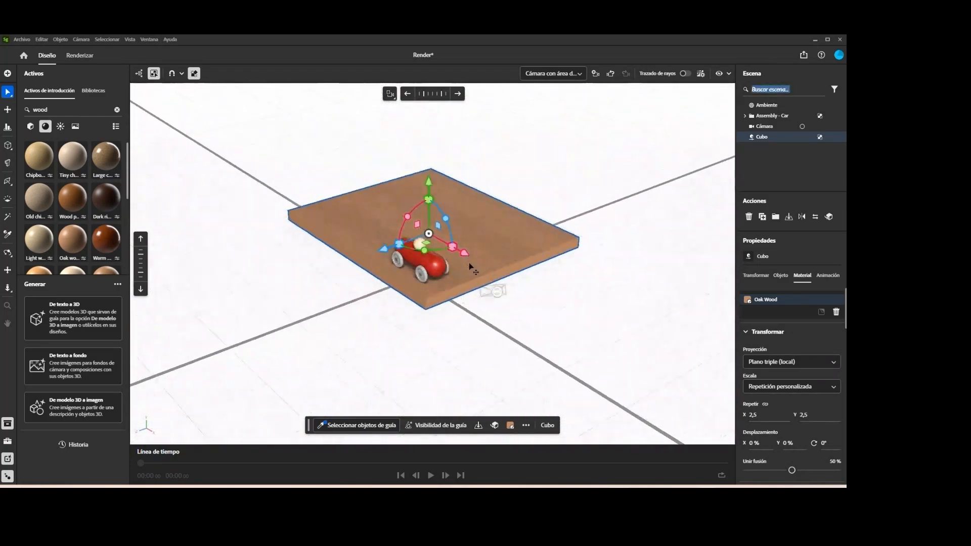
pyautogui.scroll(2, 470, 264)
pyautogui.click(802, 126)
pyautogui.scroll(4, 580, 259)
pyautogui.moveTo(548, 264); pyautogui.dragTo(493, 250, button='right')
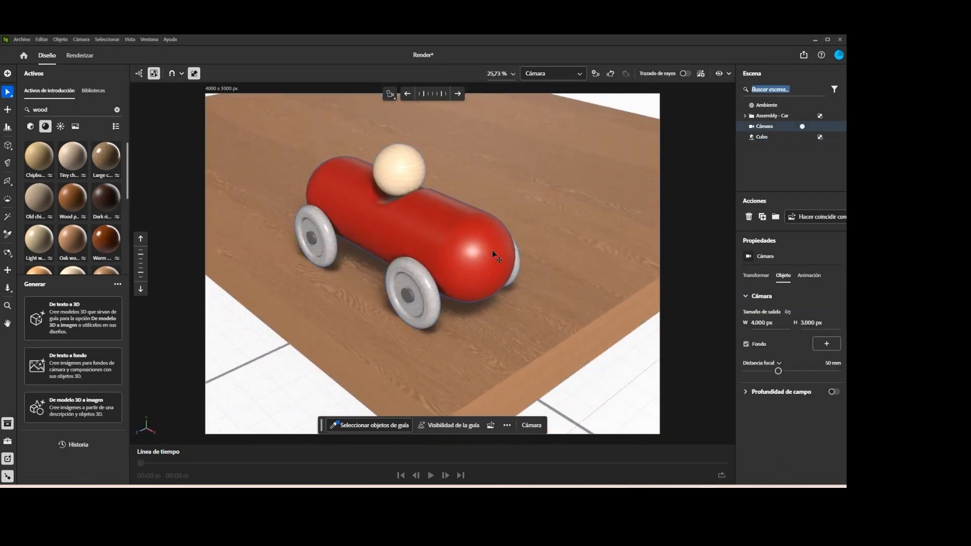
# - Reposition the Assembly - Car group slightly on the oak slab and save the scene
pyautogui.click(492, 250)
pyautogui.moveTo(360, 295); pyautogui.dragTo(539, 252)
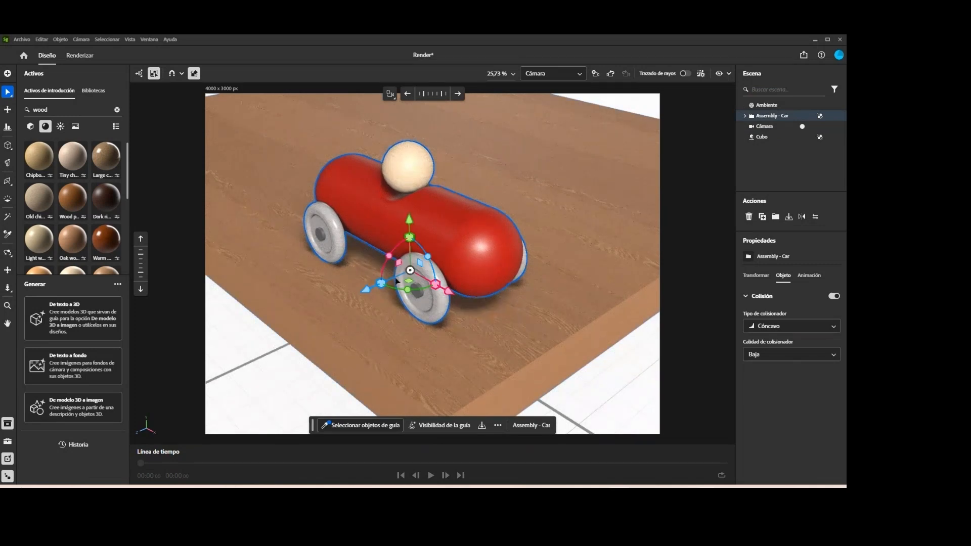
pyautogui.moveTo(370, 290); pyautogui.dragTo(362, 294)
pyautogui.moveTo(638, 302); pyautogui.dragTo(608, 273, button='right')
pyautogui.click(608, 273)
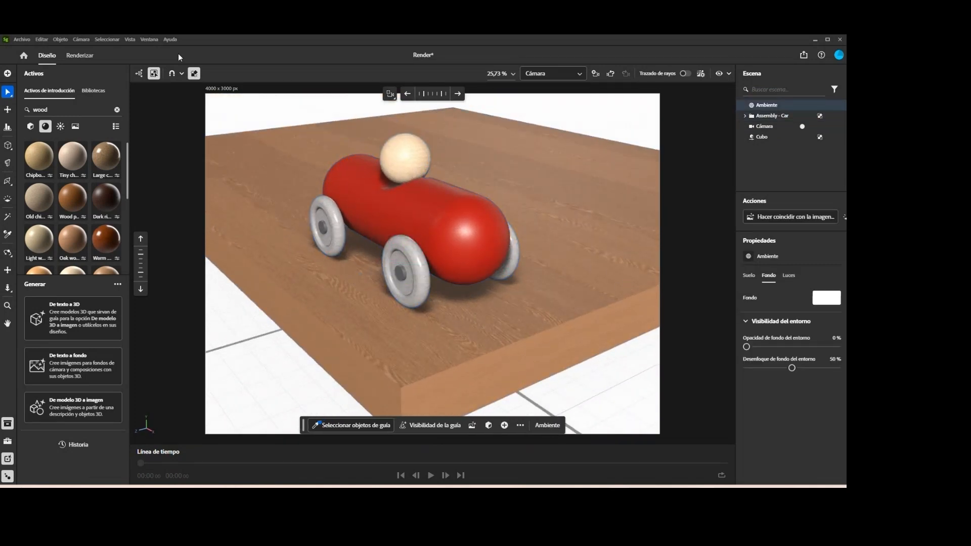
pyautogui.click(22, 38)
pyautogui.click(35, 106)
# - Add a Plano shape to the scene and stand it upright with a Z rotation of 90°
pyautogui.moveTo(549, 278); pyautogui.dragTo(523, 279, button='right')
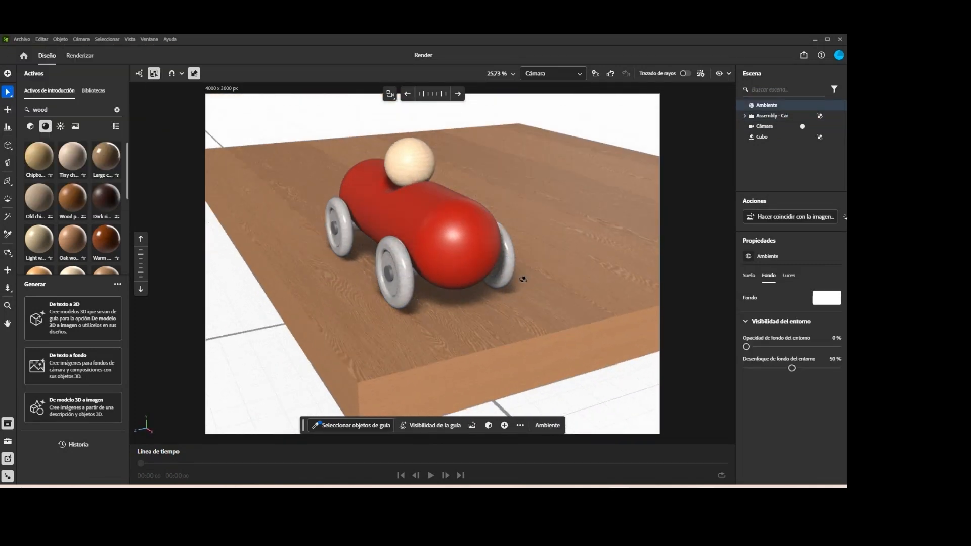
pyautogui.scroll(-5, 526, 280)
pyautogui.click(117, 109)
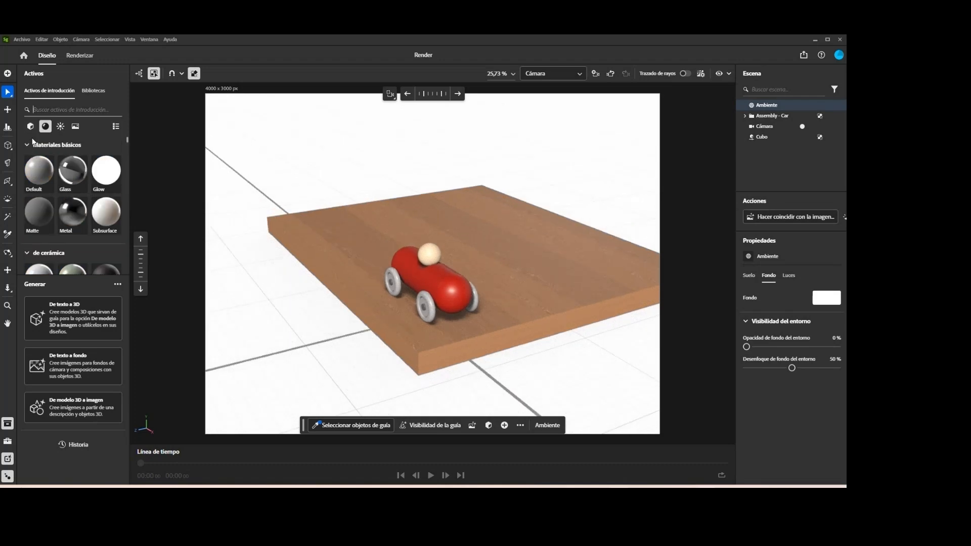
pyautogui.click(31, 126)
pyautogui.click(106, 213)
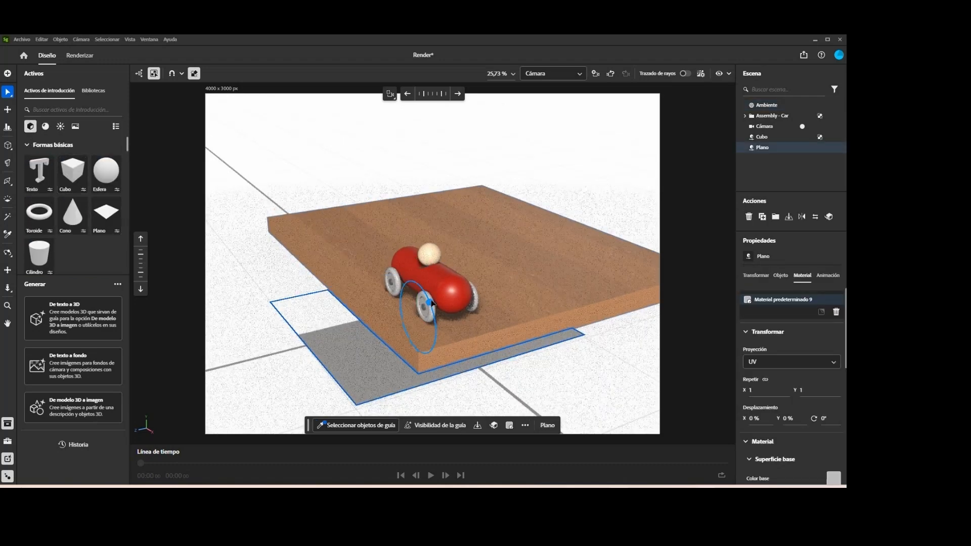
pyautogui.moveTo(429, 301); pyautogui.dragTo(407, 217)
pyautogui.scroll(-2, 756, 345)
pyautogui.click(754, 278)
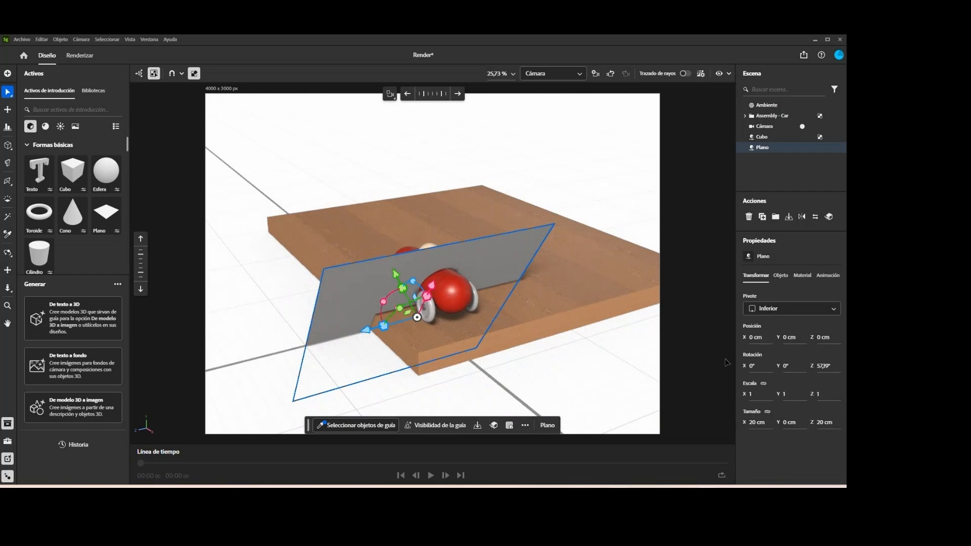
pyautogui.click(830, 368)
pyautogui.write('90')
pyautogui.press('Return')
# - Place the upright plane behind the slab at about X -24.4 cm and Y 11.2 cm, and widen it to about 30.5 cm
pyautogui.moveTo(399, 303); pyautogui.dragTo(438, 319, button='right')
pyautogui.moveTo(388, 306); pyautogui.dragTo(292, 128)
pyautogui.scroll(-3, 256, 225)
pyautogui.moveTo(260, 204); pyautogui.dragTo(260, 151)
pyautogui.moveTo(362, 192); pyautogui.dragTo(304, 178, button='right')
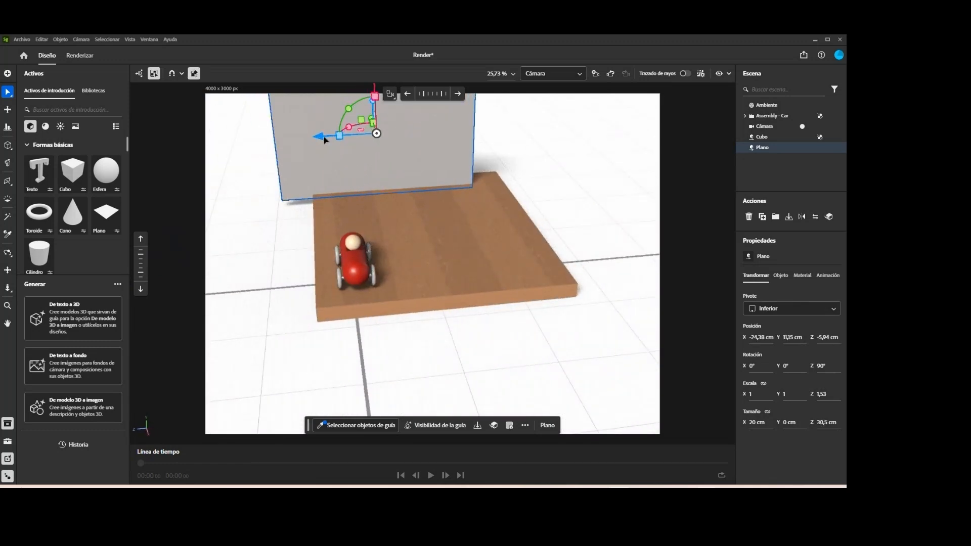
# - Enlarge the back plane to about 21.7 × 42 cm and align it with the slab at about Y 10 cm, Z -10.5 cm
pyautogui.moveTo(322, 138)
pyautogui.mouseDown()
pyautogui.moveTo(341, 141)
pyautogui.moveTo(331, 132)
pyautogui.mouseUp()
pyautogui.moveTo(332, 132); pyautogui.dragTo(355, 178, button='right')
pyautogui.keyDown('shift'); pyautogui.moveTo(344, 140); pyautogui.dragTo(342, 125); pyautogui.keyUp('shift')
pyautogui.moveTo(396, 196); pyautogui.dragTo(453, 267, button='right')
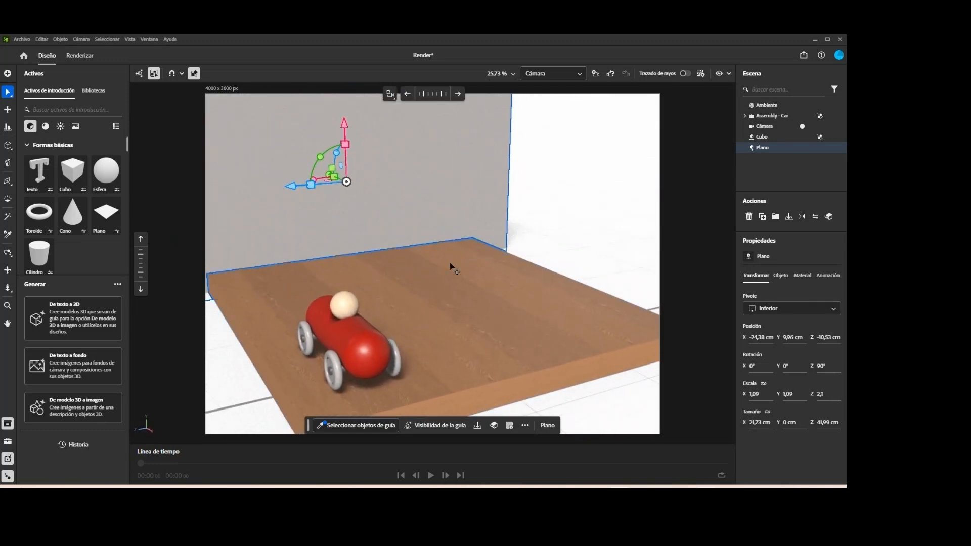
# - Add a second Plano shape and stand it upright with an X rotation of 270°
pyautogui.scroll(-3, 455, 266)
pyautogui.click(538, 243)
pyautogui.click(106, 214)
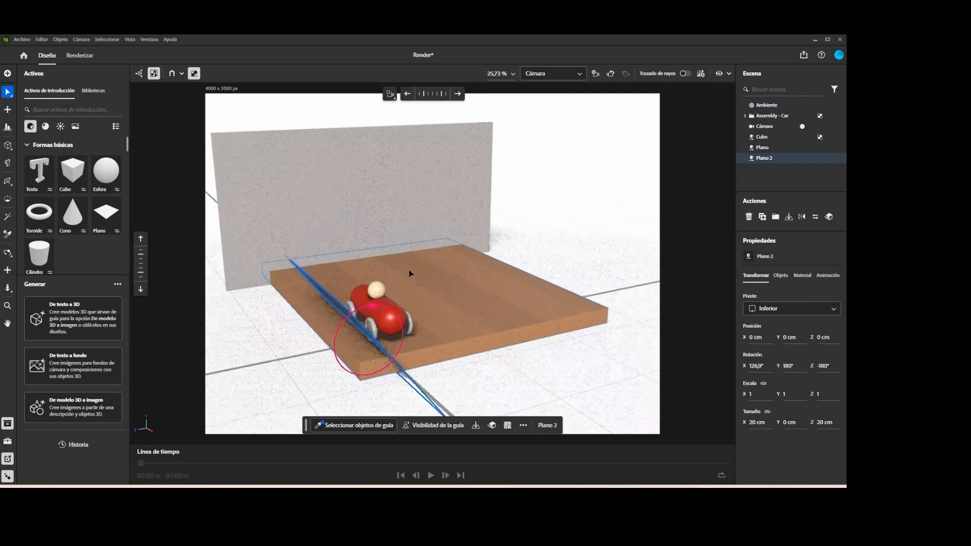
pyautogui.write('90')
pyautogui.press('Return')
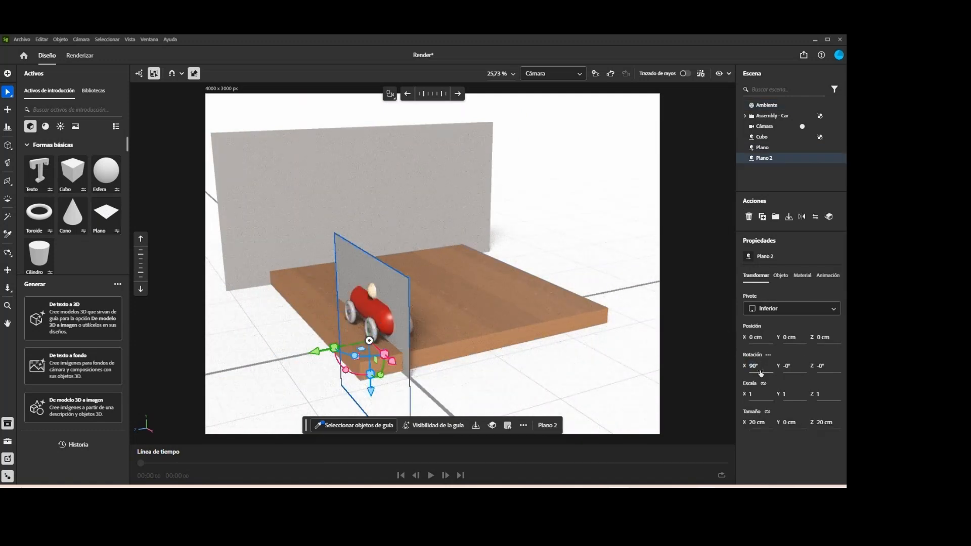
pyautogui.write('270')
pyautogui.press('Return')
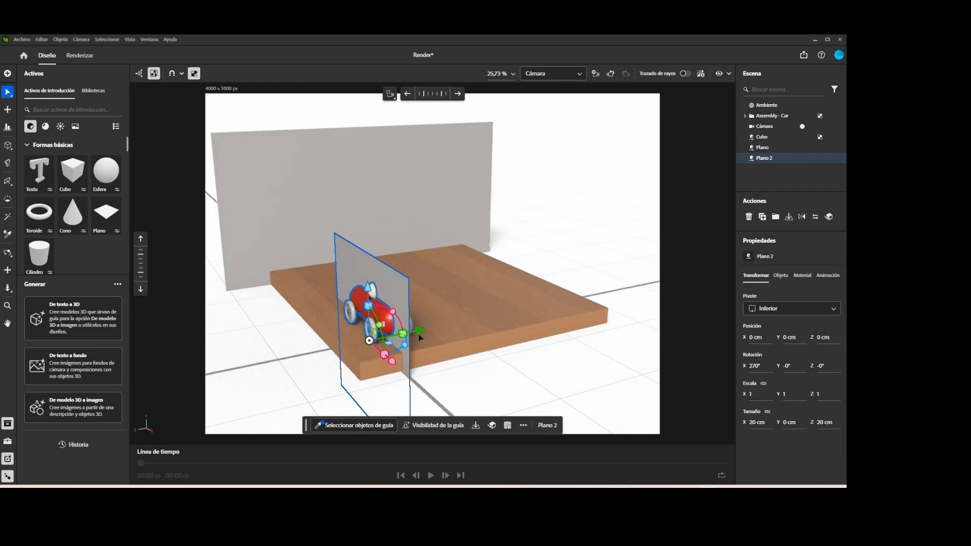
# - Position Plano 2 as a side wall at about X -6.5, Y 7.2, Z -17 cm and scale it to about 49.3 × 32.7 cm
pyautogui.moveTo(418, 334); pyautogui.dragTo(557, 353)
pyautogui.moveTo(515, 284); pyautogui.dragTo(517, 207)
pyautogui.moveTo(550, 279); pyautogui.dragTo(504, 259)
pyautogui.scroll(5, 362, 313)
pyautogui.scroll(-4, 362, 312)
pyautogui.scroll(4, 364, 307)
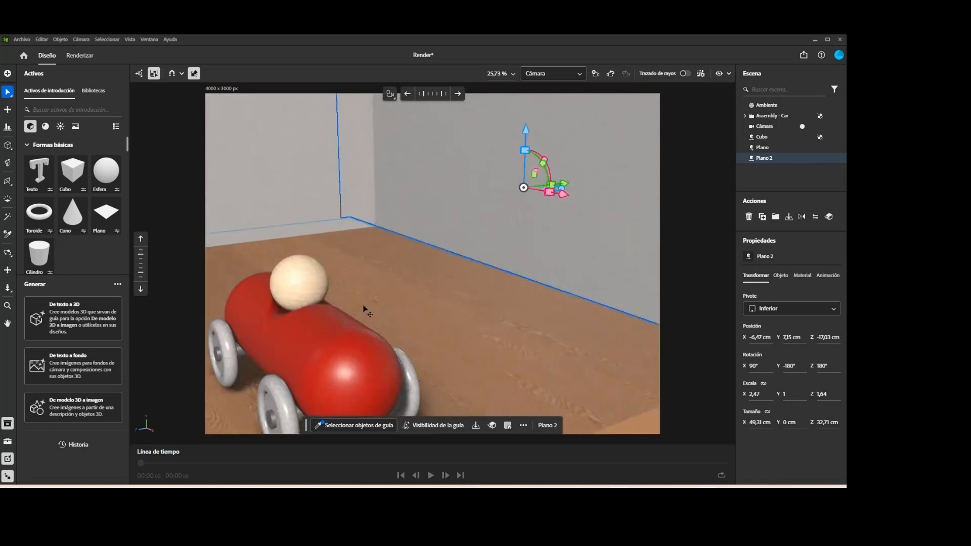
pyautogui.scroll(-4, 358, 314)
pyautogui.scroll(3, 359, 315)
pyautogui.moveTo(360, 313); pyautogui.dragTo(438, 243, button='middle')
pyautogui.scroll(-2, 437, 242)
pyautogui.click(270, 396)
pyautogui.moveTo(412, 351); pyautogui.dragTo(431, 336, button='right')
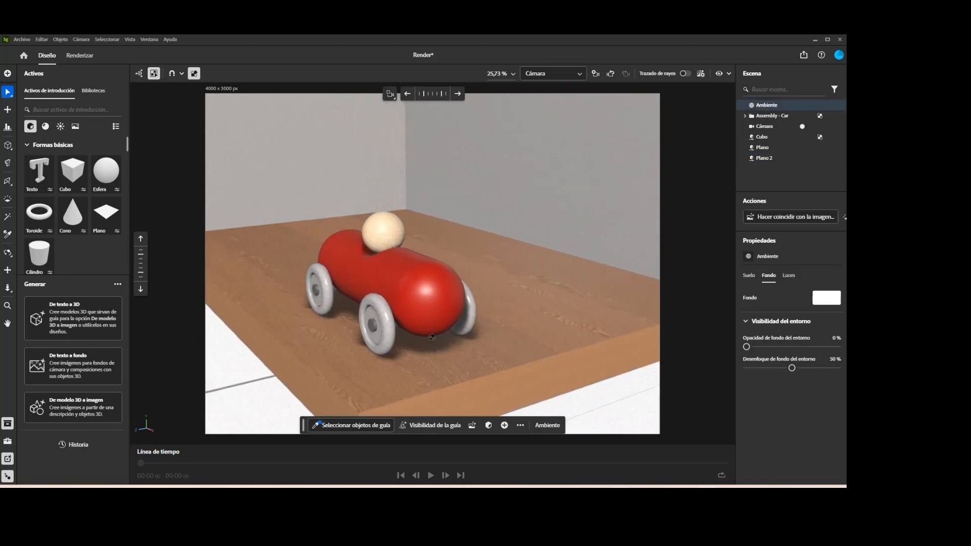
# - Set the base color of the back wall plane to turquoise
pyautogui.scroll(-6, 431, 336)
pyautogui.click(404, 195)
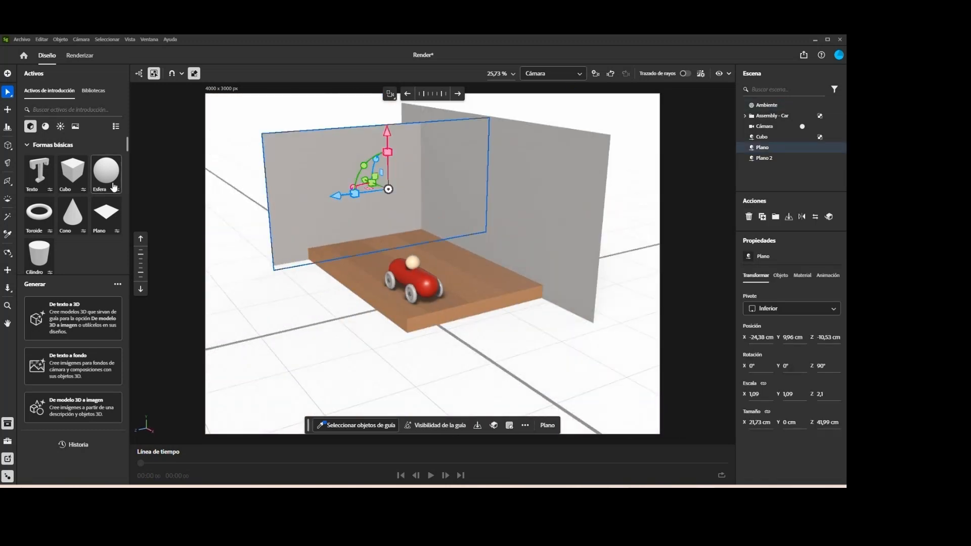
pyautogui.click(801, 275)
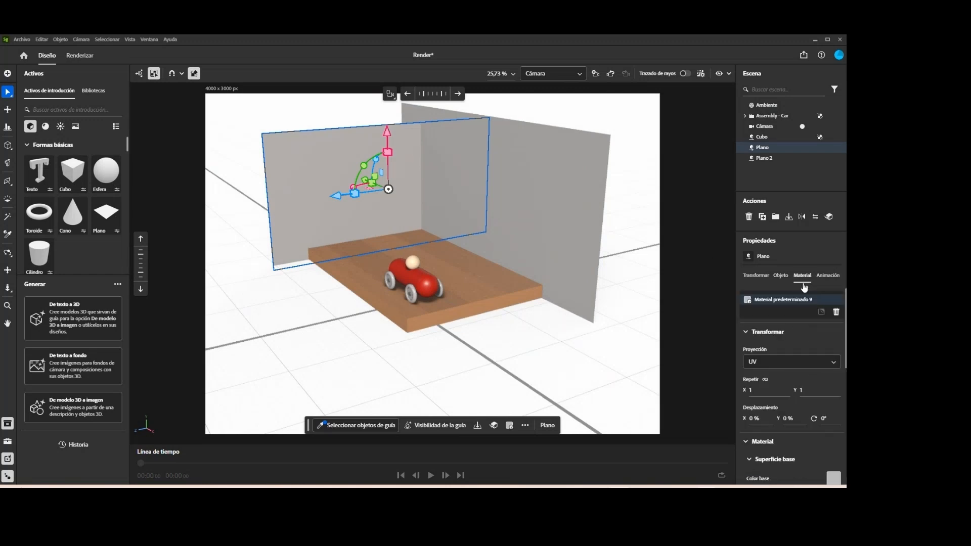
pyautogui.click(833, 389)
pyautogui.click(760, 415)
pyautogui.moveTo(707, 334); pyautogui.dragTo(764, 316)
# - Set the base color of the side wall, Plano 2, to yellow-green
pyautogui.click(566, 238)
pyautogui.click(833, 478)
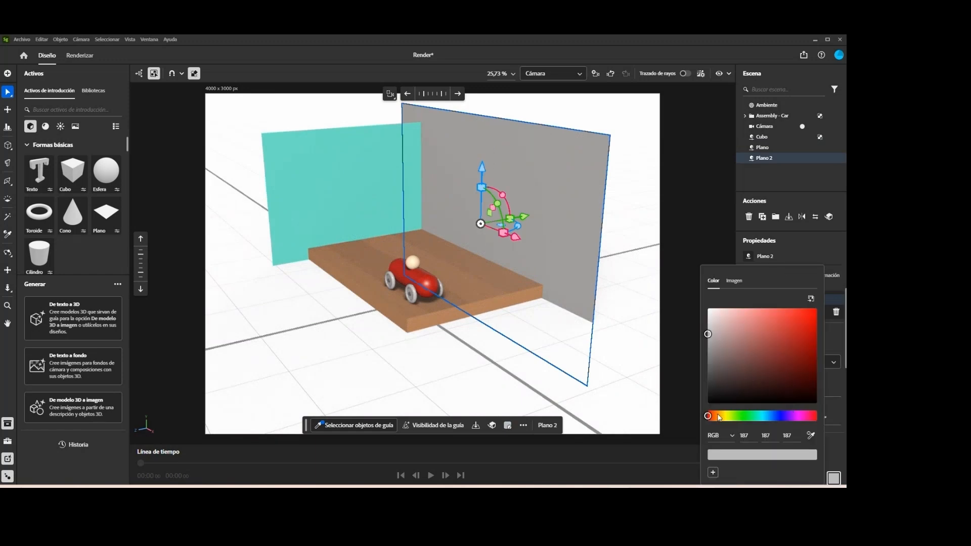
pyautogui.moveTo(711, 416); pyautogui.dragTo(728, 416)
pyautogui.moveTo(736, 331); pyautogui.dragTo(764, 324)
# - Shift the back wall plane's base color hue to violet-blue
pyautogui.click(386, 194)
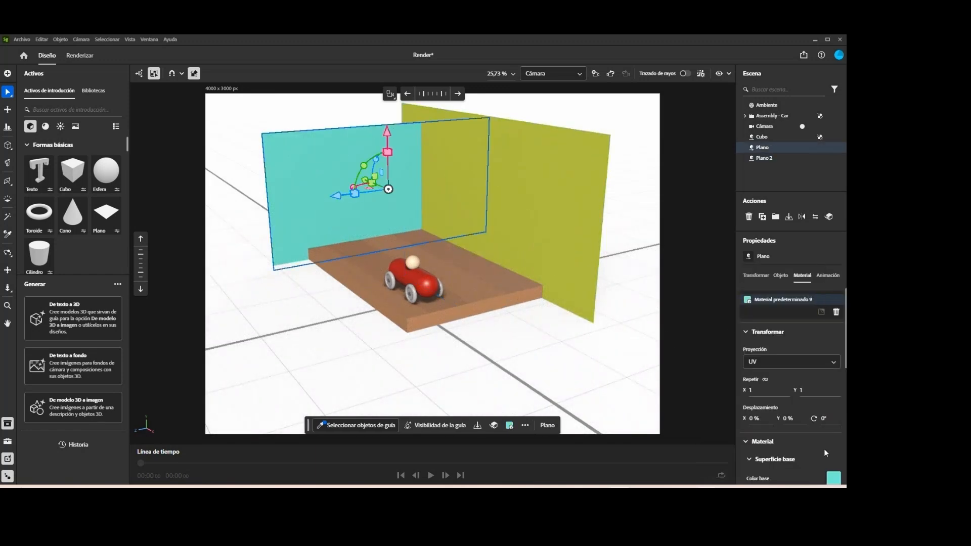
pyautogui.click(833, 478)
pyautogui.moveTo(760, 415); pyautogui.dragTo(779, 415)
pyautogui.click(559, 268)
# - Reframe the camera on the car against the two colored walls and select the oak slab
pyautogui.scroll(10, 442, 351)
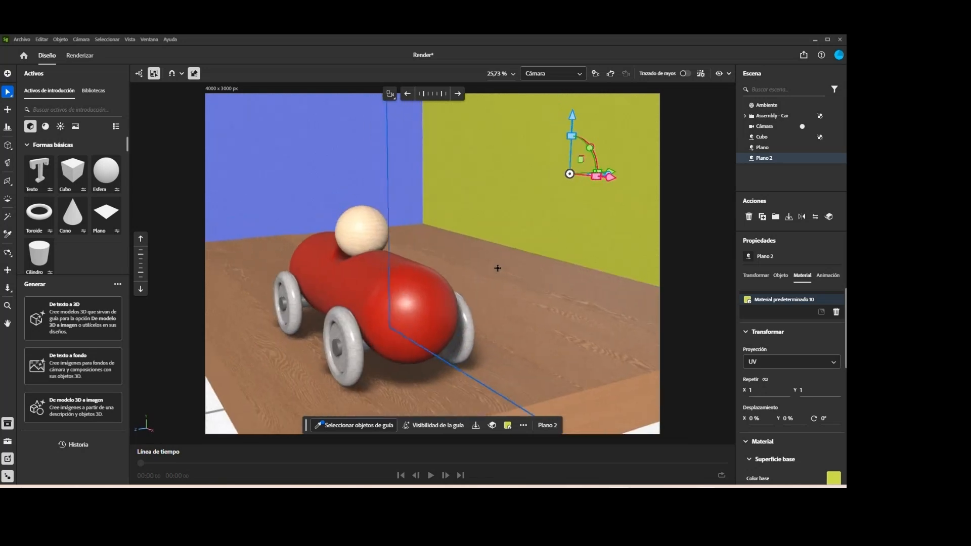
pyautogui.scroll(-8, 498, 267)
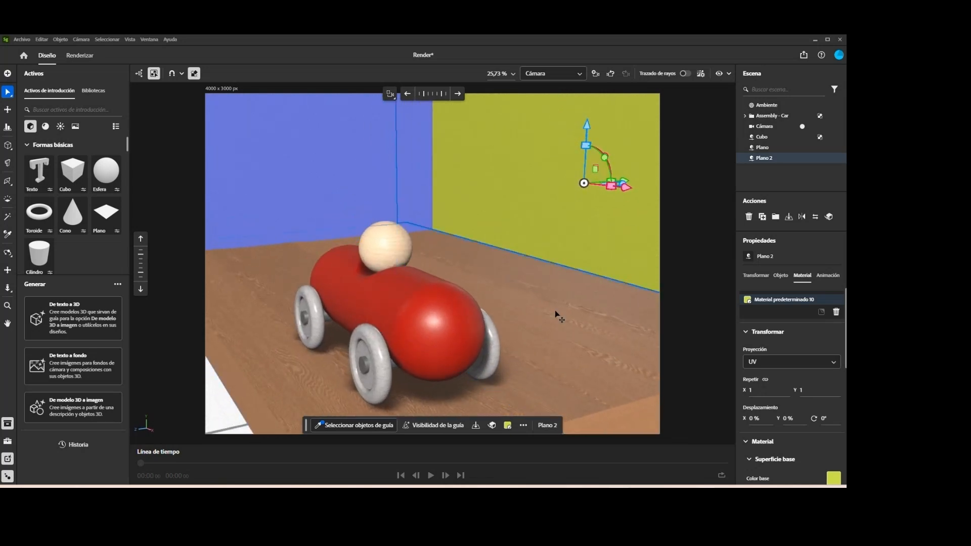
pyautogui.click(496, 306)
pyautogui.scroll(5, 470, 299)
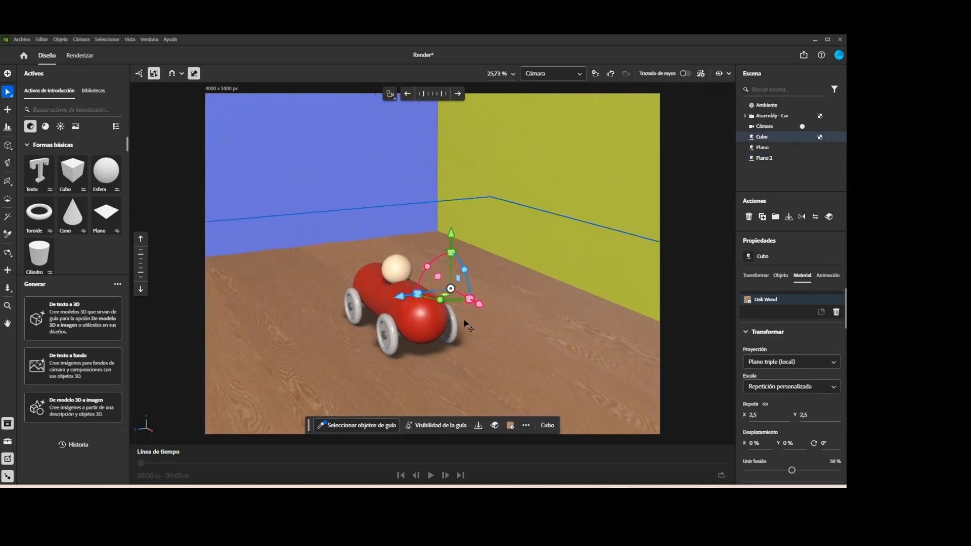
# - Add a Spot light to the scene, placed above the oak floor behind the toy car
pyautogui.scroll(4, 443, 328)
pyautogui.scroll(-10, 443, 324)
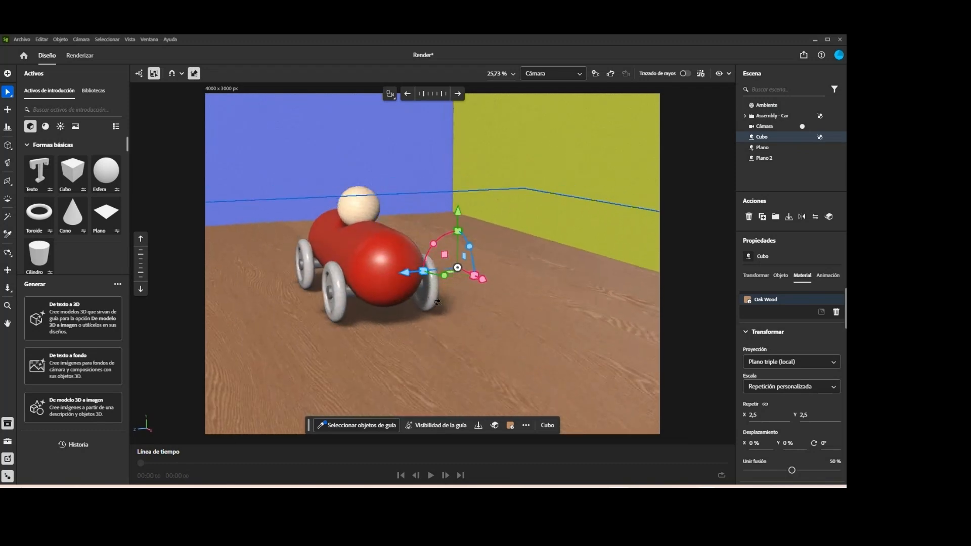
pyautogui.click(466, 349)
pyautogui.scroll(6, 437, 265)
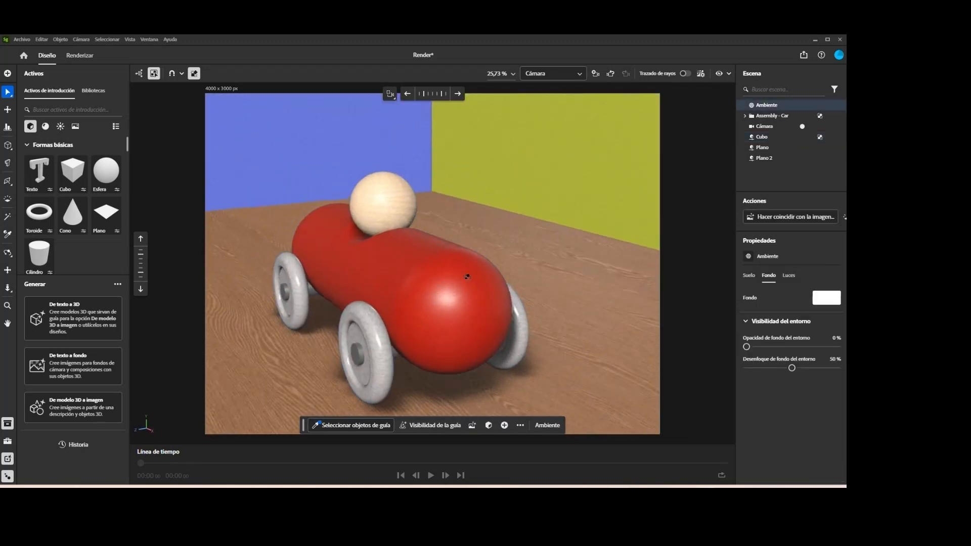
pyautogui.moveTo(453, 250); pyautogui.dragTo(456, 267, button='right')
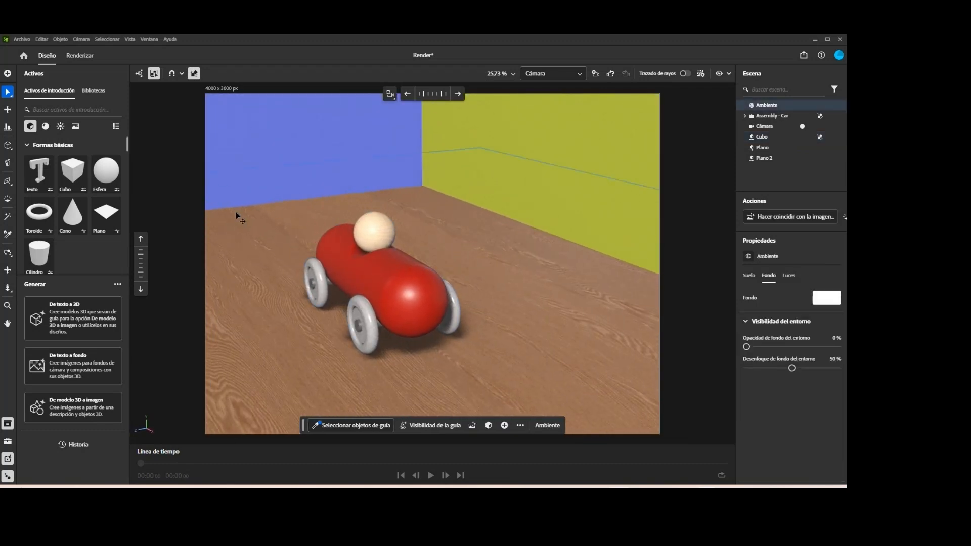
pyautogui.click(61, 126)
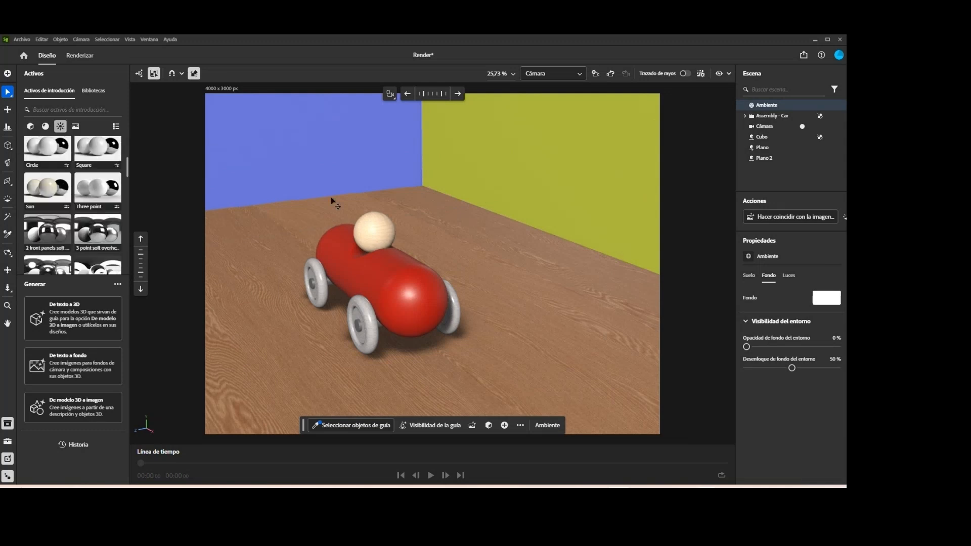
pyautogui.scroll(-5, 314, 217)
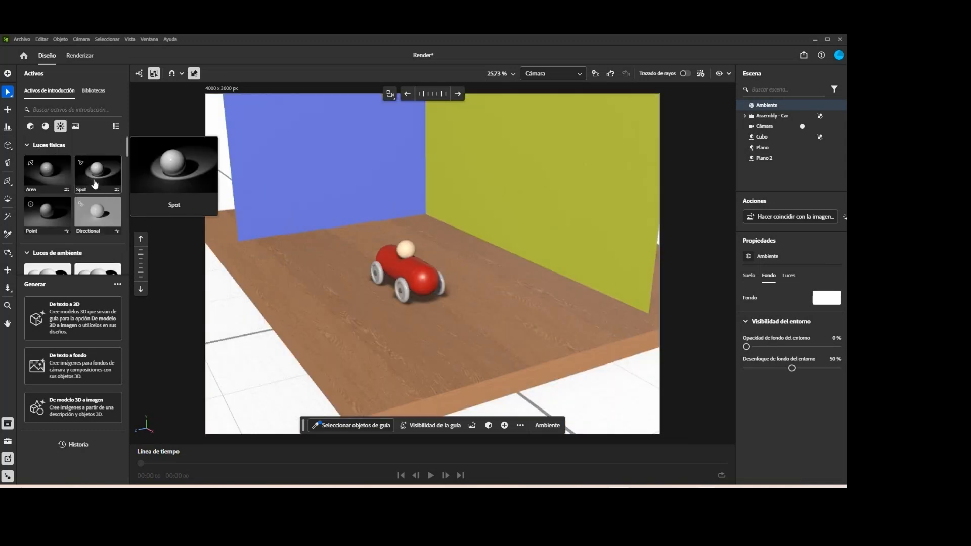
pyautogui.moveTo(95, 183); pyautogui.dragTo(329, 211)
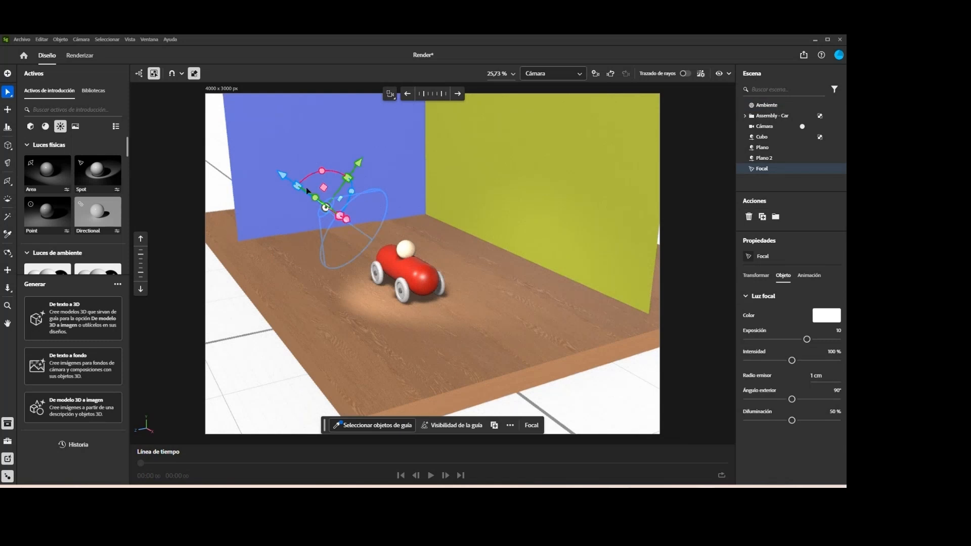
# - Move the spotlight farther away from the car so it lights the floor beside it, and save the project
pyautogui.moveTo(306, 191); pyautogui.dragTo(290, 188, button='right')
pyautogui.moveTo(287, 174)
pyautogui.mouseDown()
pyautogui.moveTo(244, 142)
pyautogui.moveTo(275, 169)
pyautogui.mouseUp()
pyautogui.moveTo(356, 204); pyautogui.dragTo(405, 253, button='right')
pyautogui.moveTo(321, 260); pyautogui.dragTo(345, 271)
pyautogui.moveTo(450, 283); pyautogui.dragTo(416, 262, button='right')
pyautogui.moveTo(371, 256); pyautogui.dragTo(403, 293)
pyautogui.moveTo(487, 323)
pyautogui.mouseDown(button='right')
pyautogui.moveTo(445, 276)
pyautogui.moveTo(485, 318)
pyautogui.mouseUp(button='right')
pyautogui.scroll(5, 446, 277)
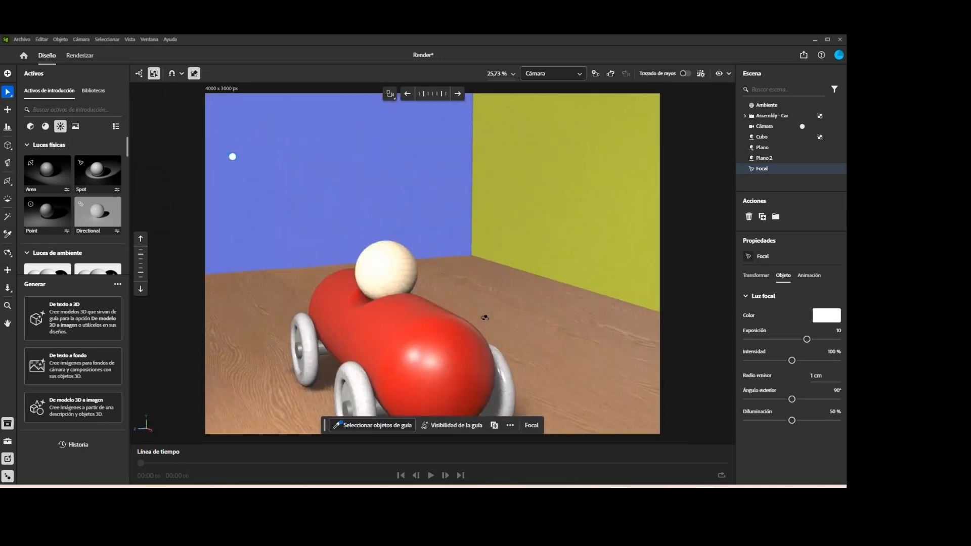
pyautogui.scroll(-5, 484, 317)
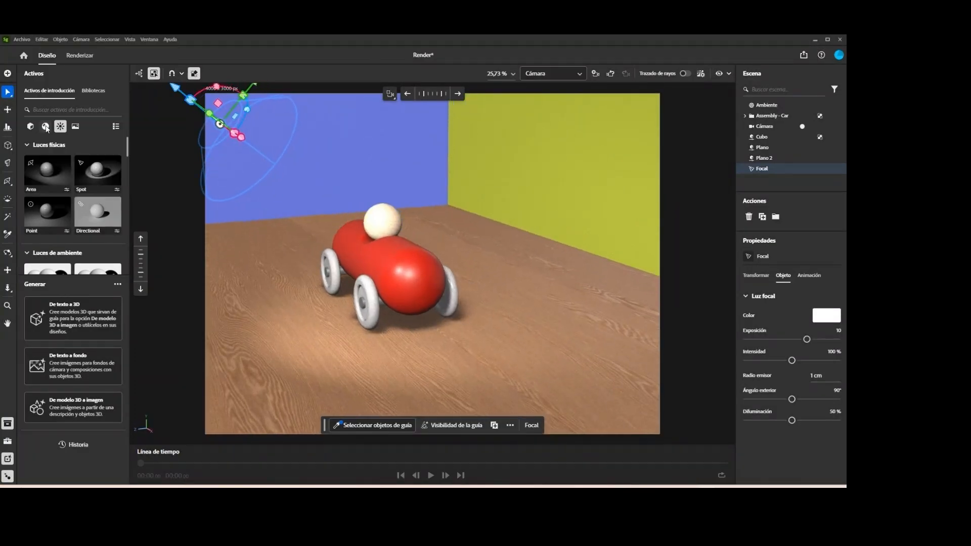
pyautogui.hotkey('ctrl', 's')
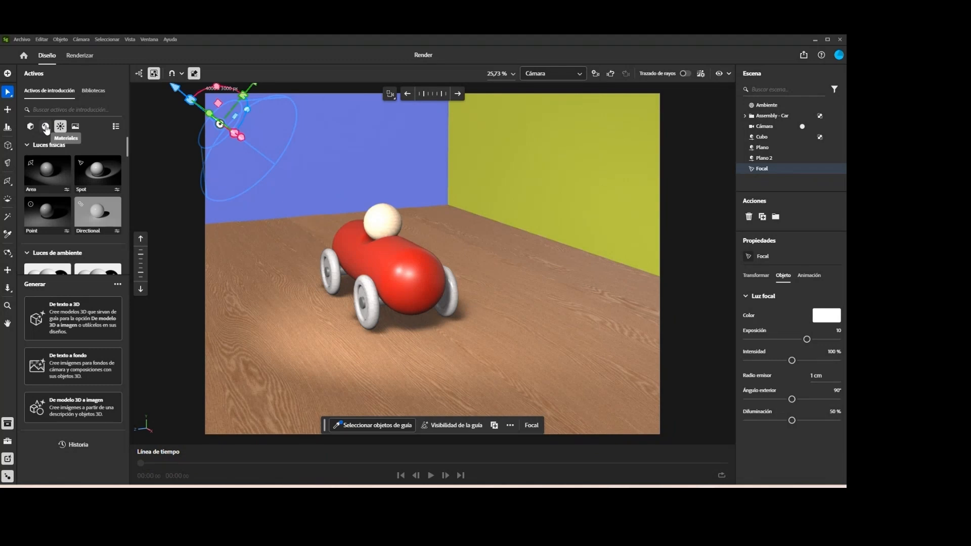
# - Enable depth of field on the camera and set the focus point on the front of the car body
pyautogui.click(773, 127)
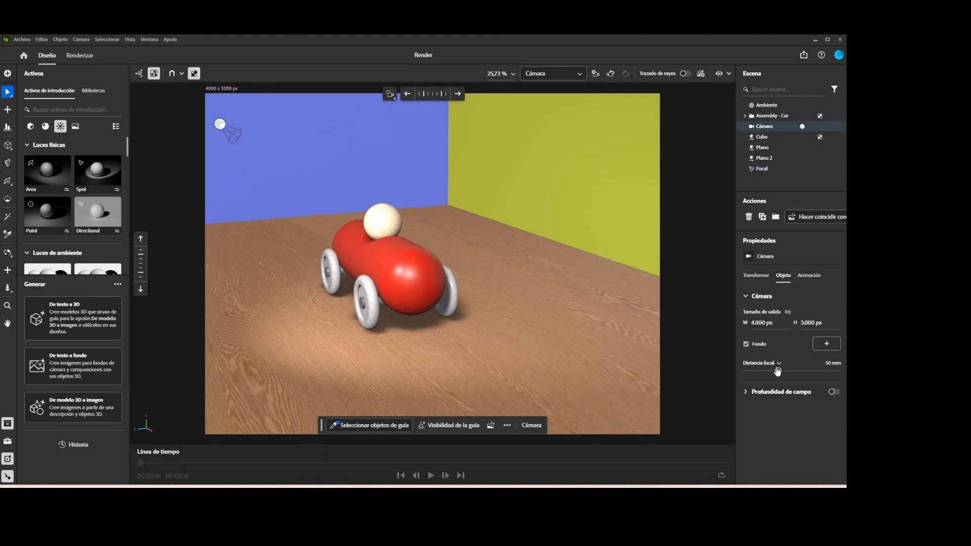
pyautogui.click(833, 392)
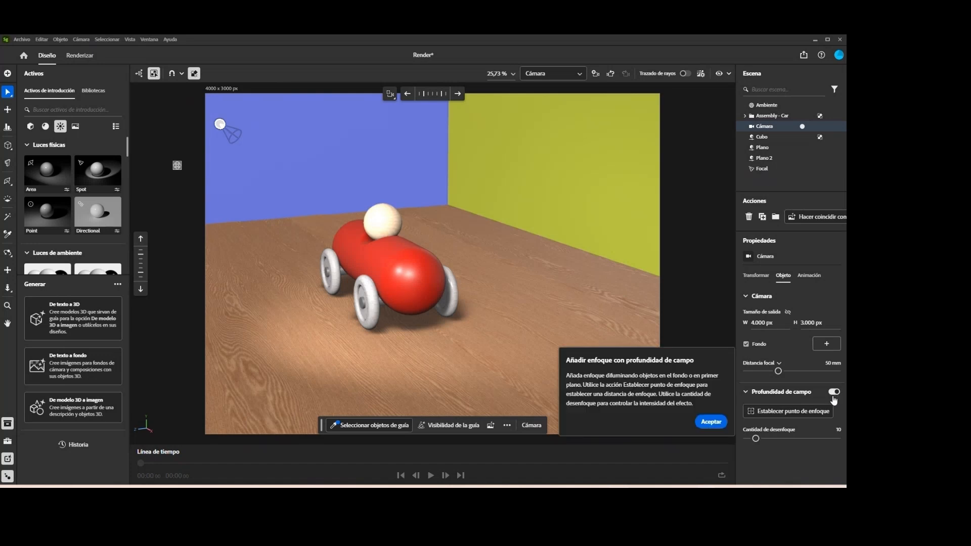
pyautogui.click(710, 422)
pyautogui.click(789, 411)
pyautogui.click(413, 291)
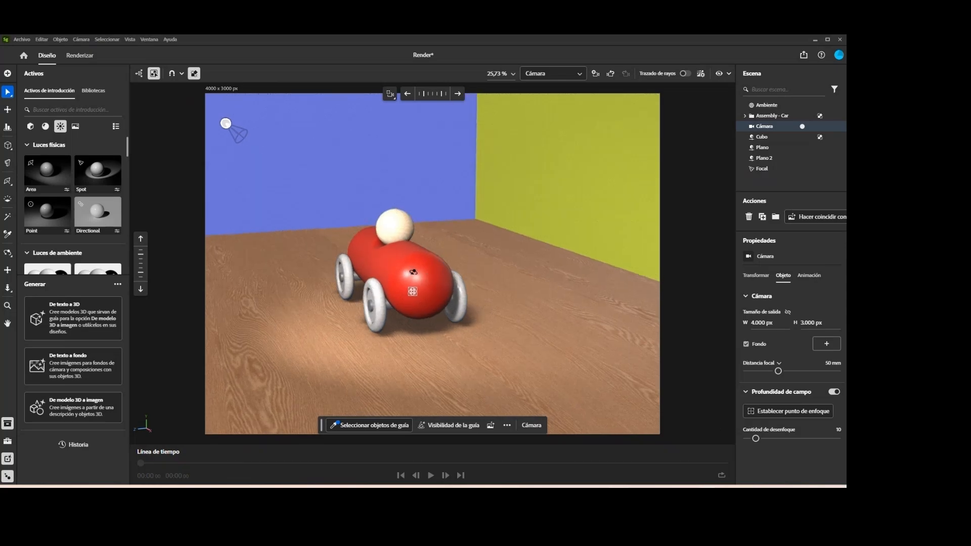
# - Reframe the camera closer on the car and preview the shot with ray tracing
pyautogui.scroll(-3, 416, 277)
pyautogui.moveTo(413, 272); pyautogui.dragTo(462, 301, button='right')
pyautogui.scroll(6, 424, 287)
pyautogui.click(685, 75)
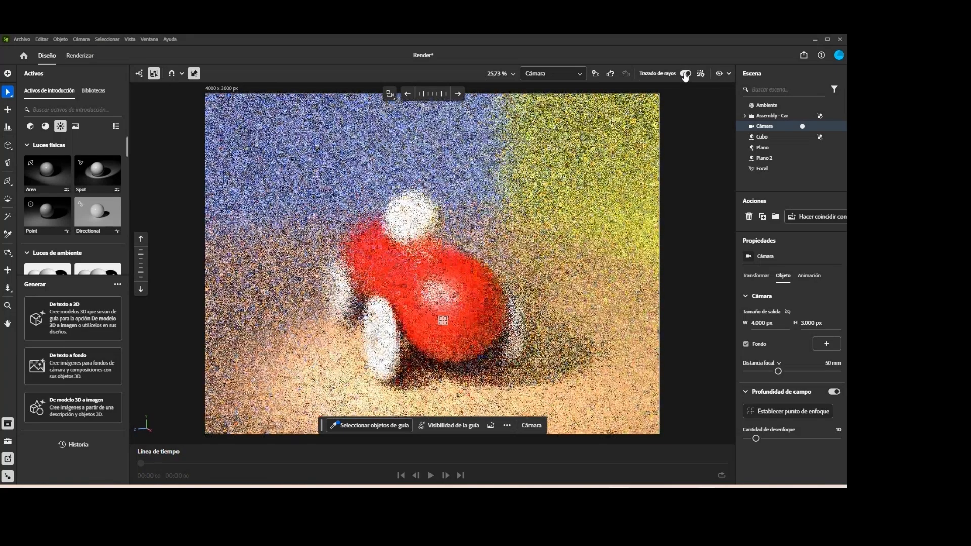
pyautogui.click(685, 74)
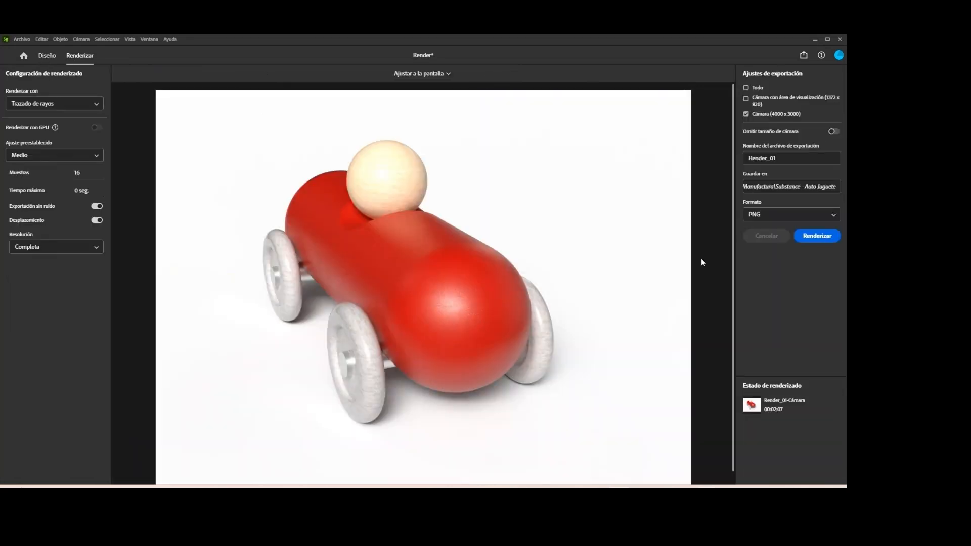
# - Render the camera view with ray tracing to a PNG named Render_03
pyautogui.doubleClick(788, 159)
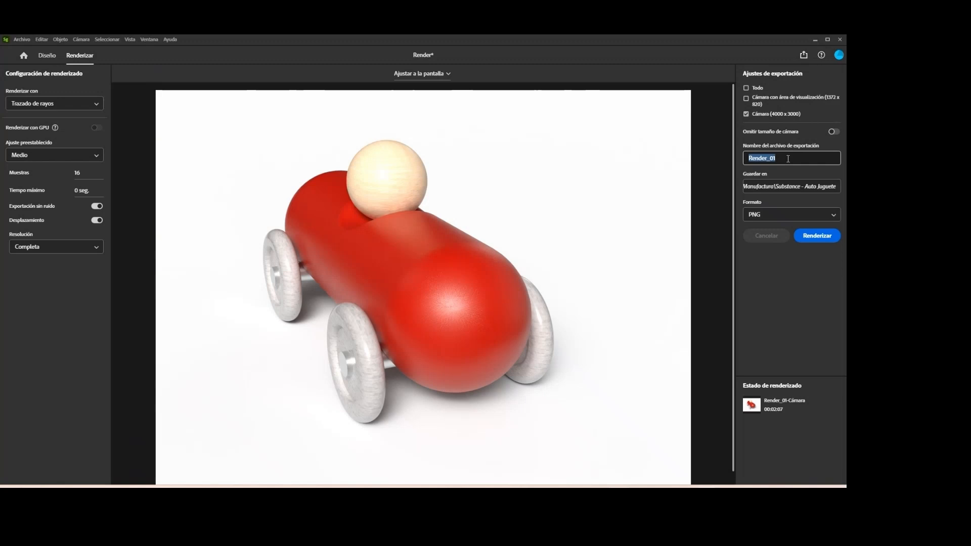
pyautogui.click(817, 236)
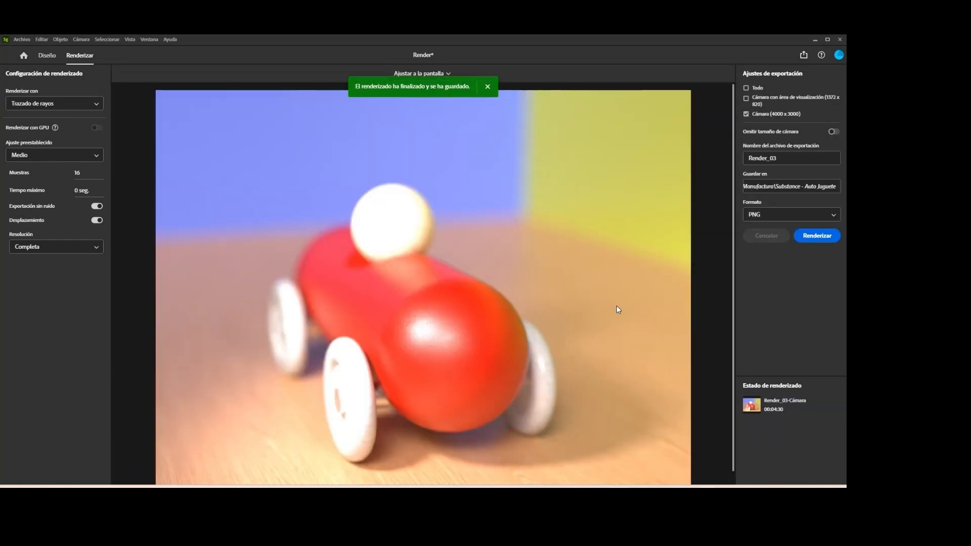
pyautogui.click(47, 55)
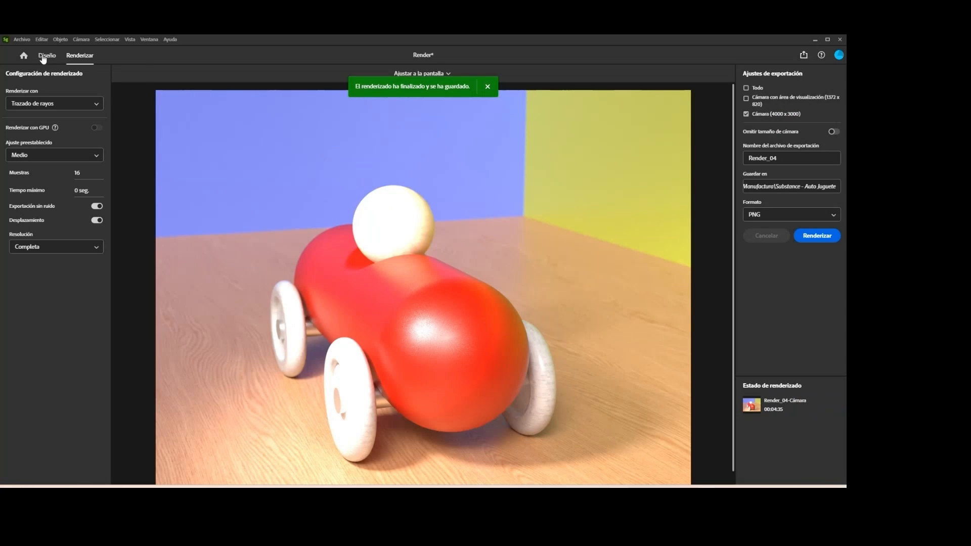
# - Return to the design workspace and lower the exposure of the second spotlight, Focal 2, to about 4.8
pyautogui.click(45, 55)
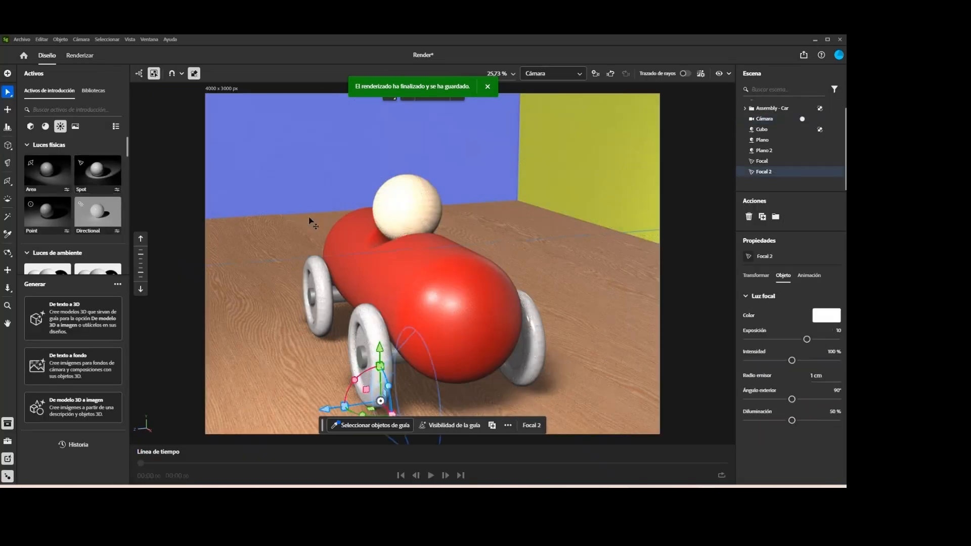
pyautogui.moveTo(797, 339); pyautogui.dragTo(764, 339)
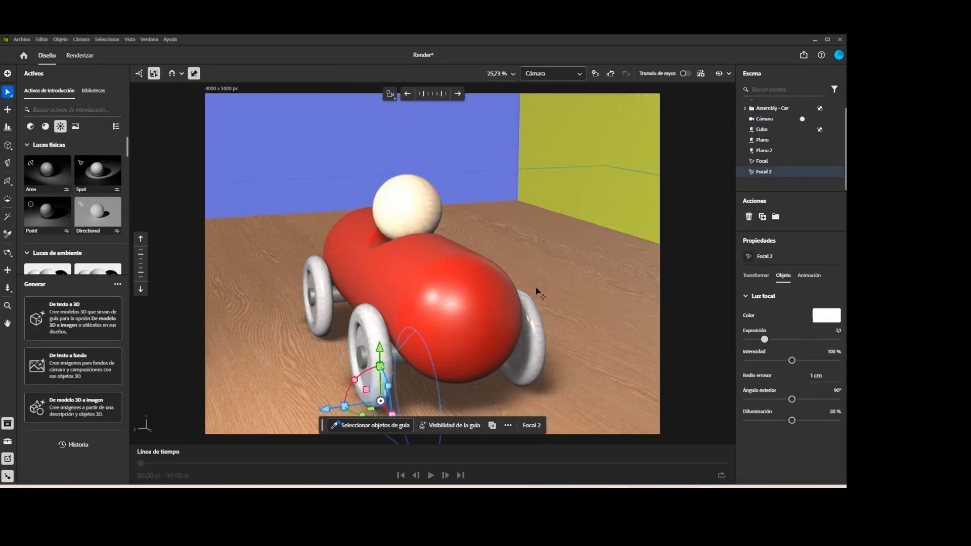
pyautogui.scroll(-5, 538, 293)
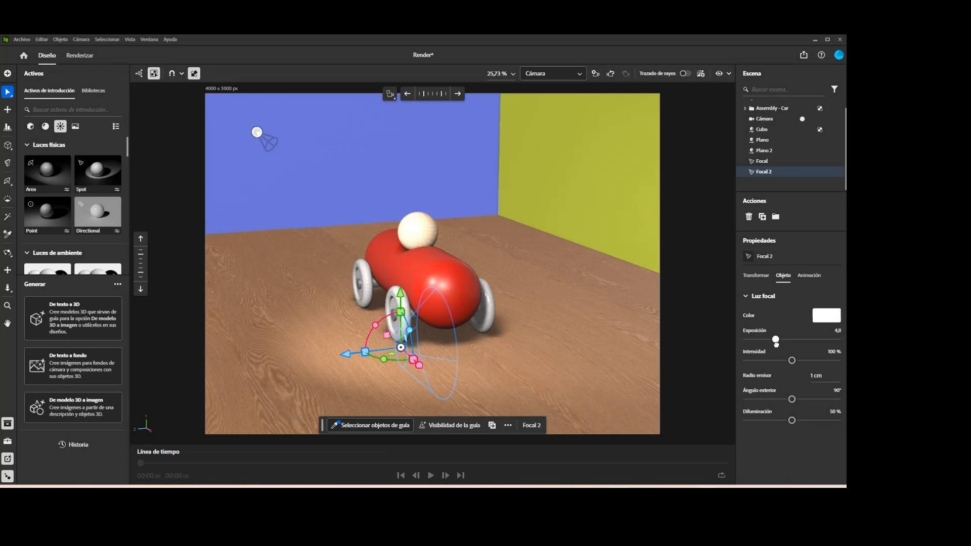
# - Move the first spotlight, Focal, farther from the car and set its intensity to 29%
pyautogui.click(258, 133)
pyautogui.moveTo(398, 202); pyautogui.dragTo(340, 299, button='right')
pyautogui.moveTo(305, 264); pyautogui.dragTo(249, 104)
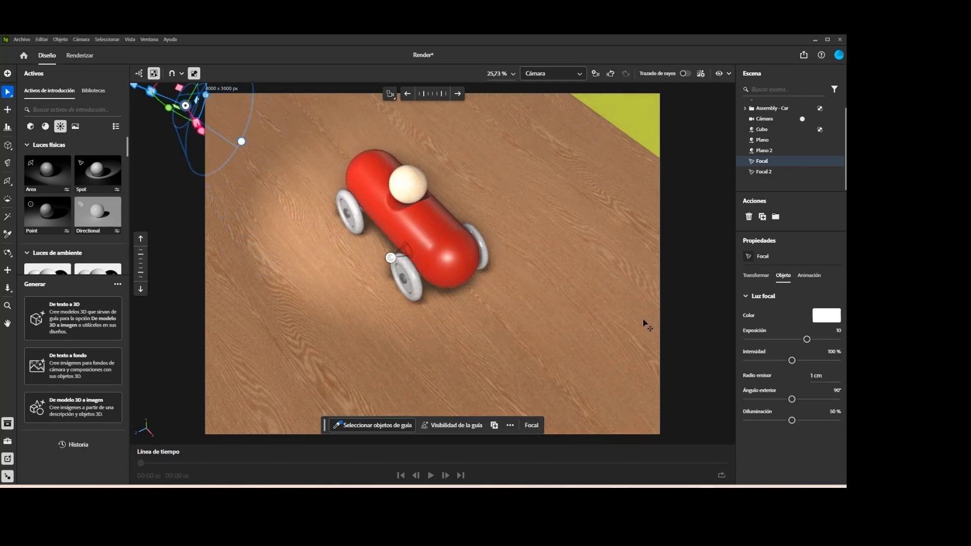
pyautogui.moveTo(792, 360); pyautogui.dragTo(760, 360)
pyautogui.moveTo(454, 313); pyautogui.dragTo(445, 289, button='right')
pyautogui.scroll(5, 444, 287)
pyautogui.moveTo(444, 287); pyautogui.dragTo(434, 246, button='middle')
pyautogui.scroll(-3, 466, 314)
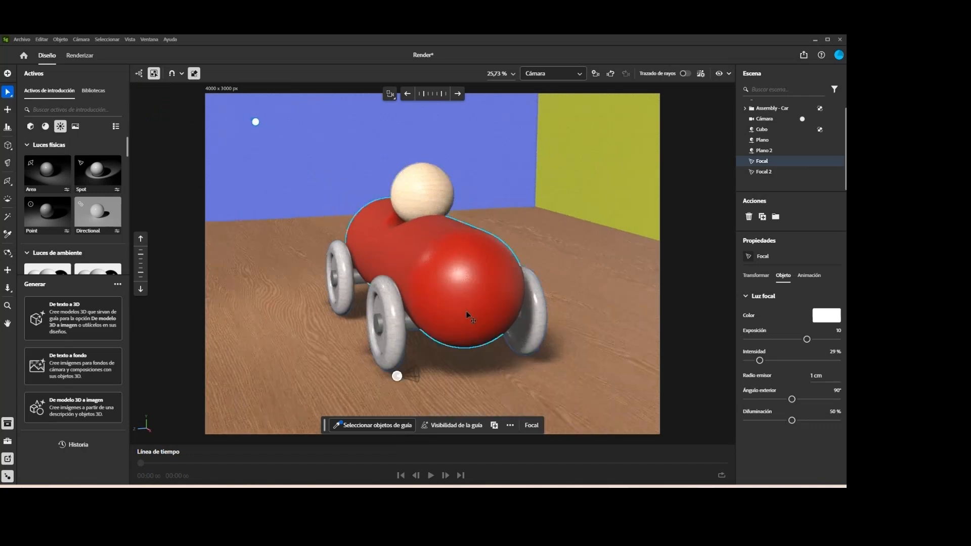
pyautogui.scroll(2, 752, 145)
# - Set the camera's depth-of-field focus point on the rounded front of the car body
pyautogui.click(766, 106)
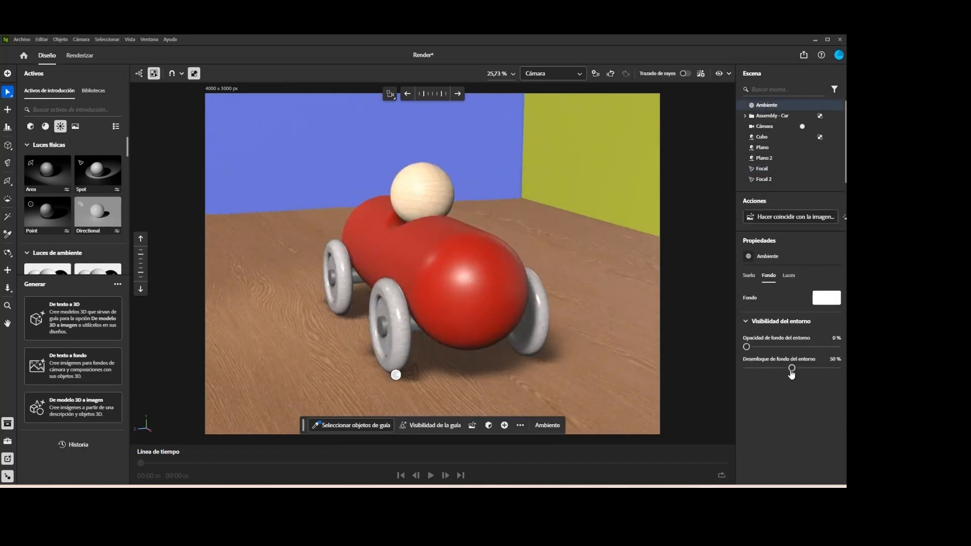
pyautogui.click(764, 126)
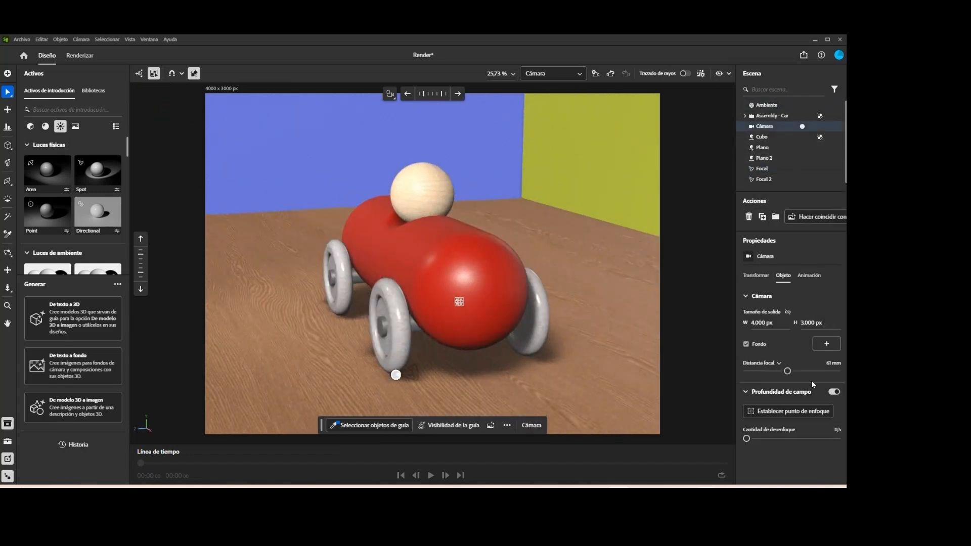
pyautogui.click(752, 411)
pyautogui.moveTo(441, 324); pyautogui.dragTo(425, 308, button='right')
pyautogui.click(760, 411)
pyautogui.click(476, 296)
# - Frame the camera tighter on the car and render the view to a PNG named Render_05
pyautogui.moveTo(488, 296); pyautogui.dragTo(589, 292, button='right')
pyautogui.scroll(2, 539, 349)
pyautogui.moveTo(611, 353); pyautogui.dragTo(631, 364, button='middle')
pyautogui.moveTo(630, 364); pyautogui.dragTo(632, 357, button='right')
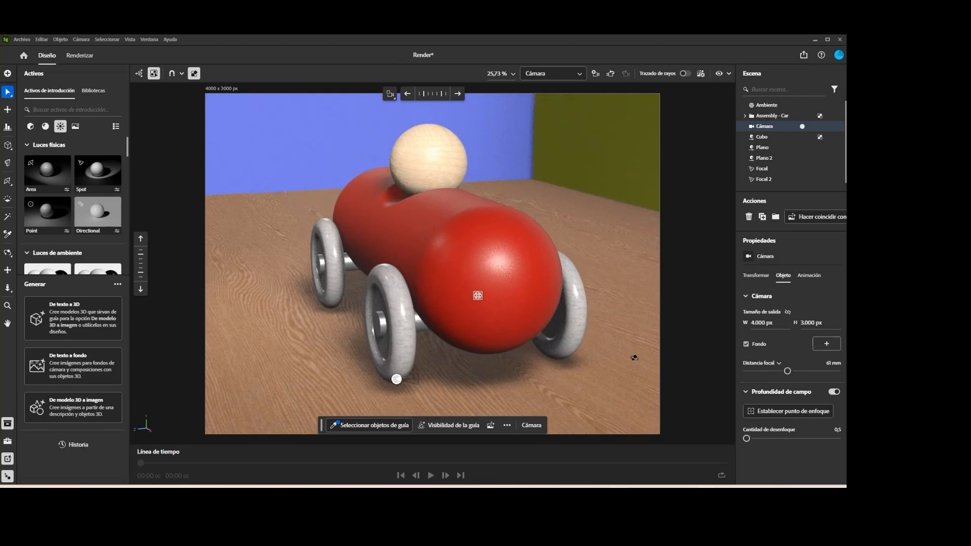
pyautogui.click(80, 55)
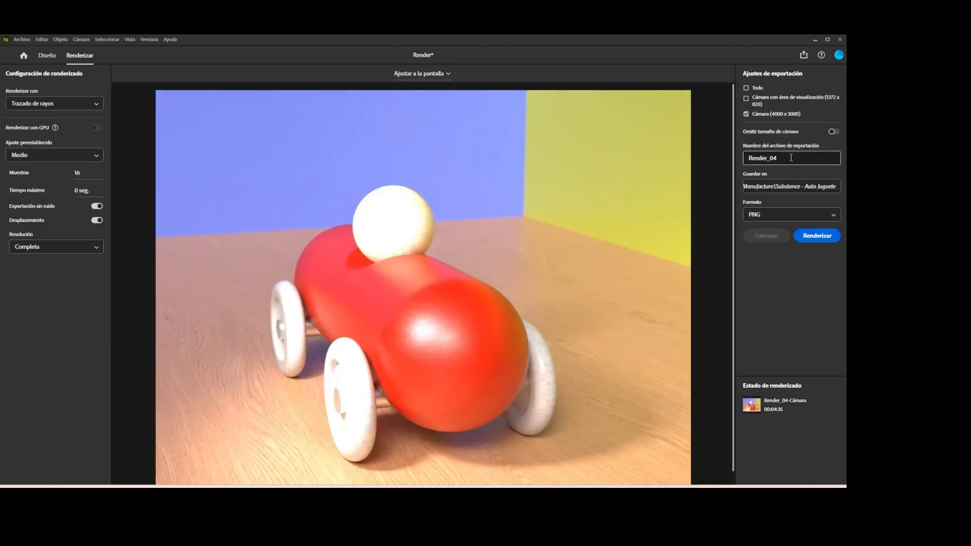
pyautogui.click(817, 236)
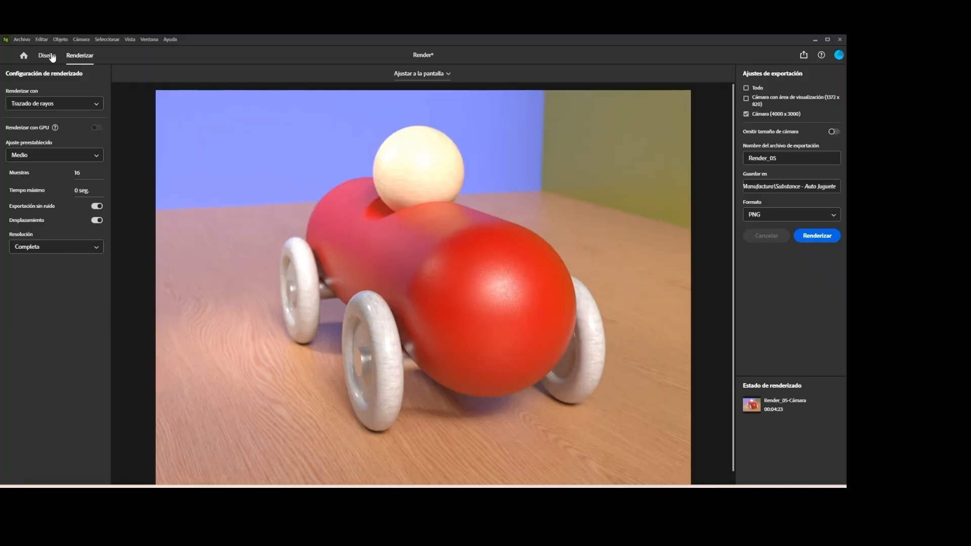
# - Return to the design workspace and hide the oak slab, both wall planes, both spotlights and the camera
pyautogui.click(47, 55)
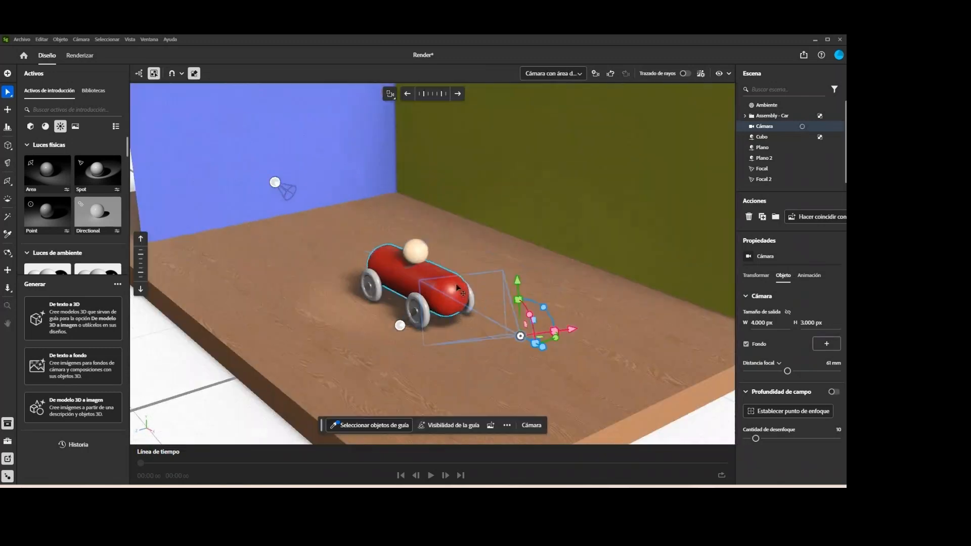
pyautogui.click(457, 287)
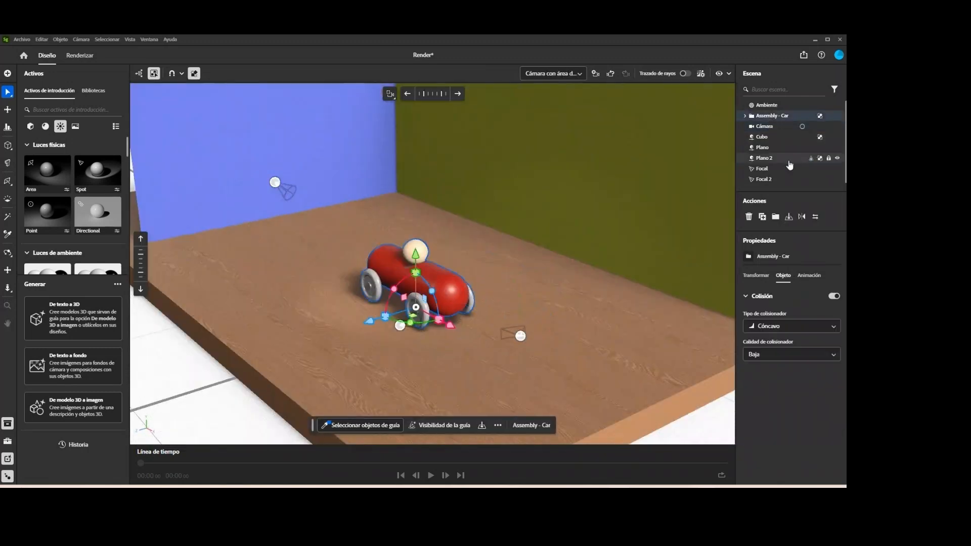
pyautogui.click(837, 137)
pyautogui.click(837, 147)
pyautogui.click(837, 158)
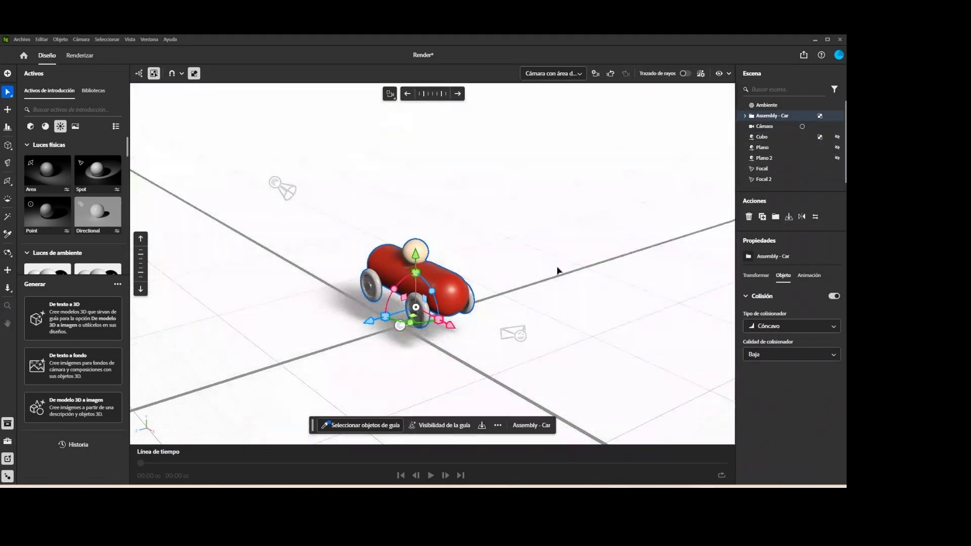
pyautogui.click(836, 168)
pyautogui.click(837, 179)
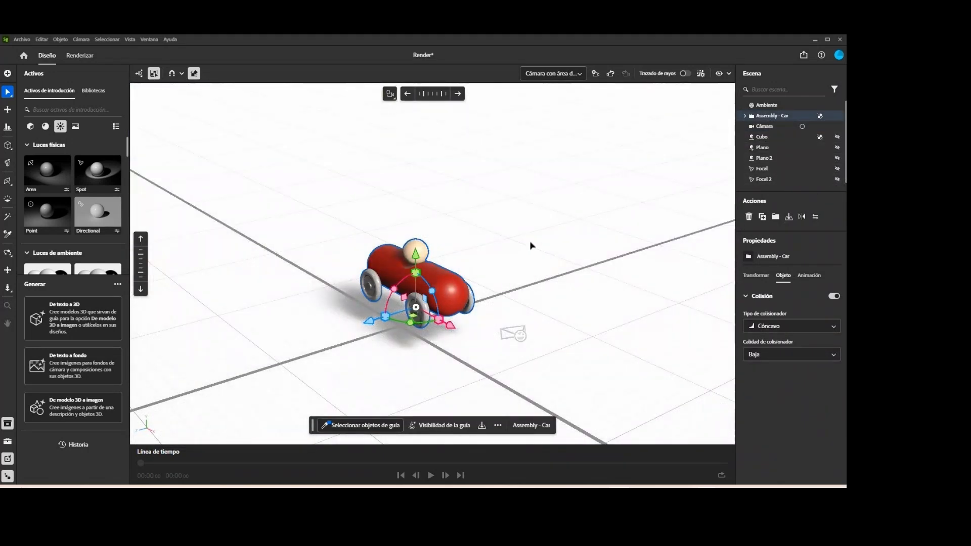
pyautogui.click(837, 127)
# - Select the car assembly and export it for Adobe Aero as a file named AR - Car
pyautogui.click(520, 264)
pyautogui.click(788, 116)
pyautogui.scroll(-2, 432, 264)
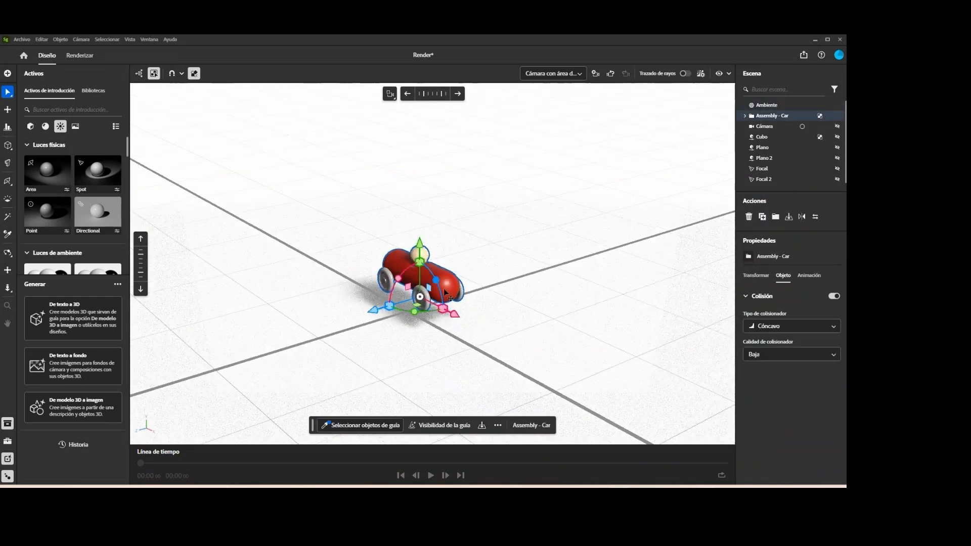
pyautogui.scroll(5, 432, 263)
pyautogui.click(21, 39)
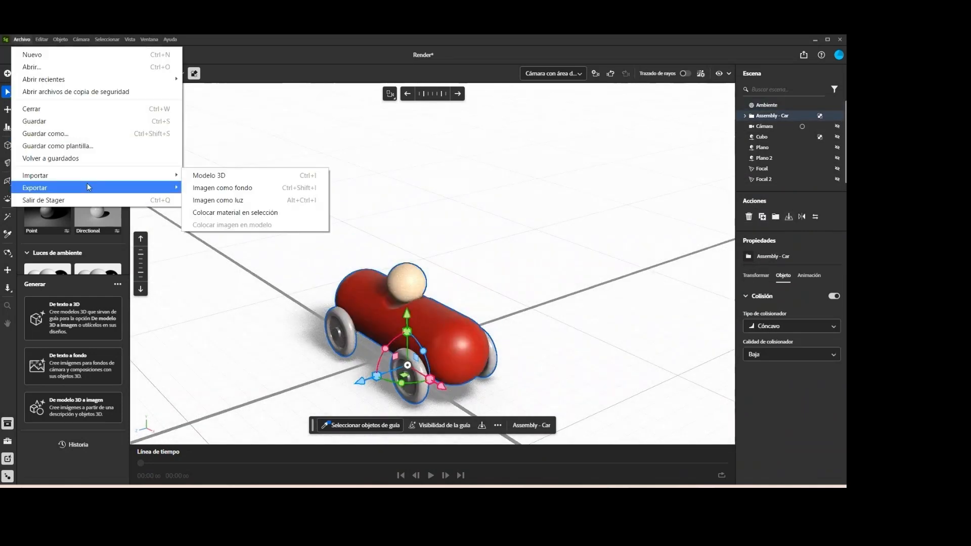
pyautogui.moveTo(76, 189)
pyautogui.click(238, 188)
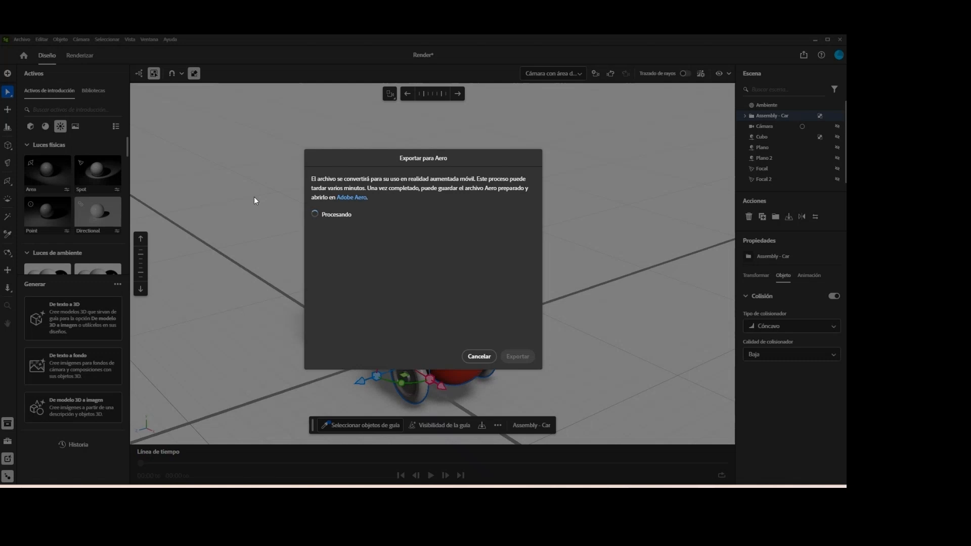
pyautogui.click(520, 356)
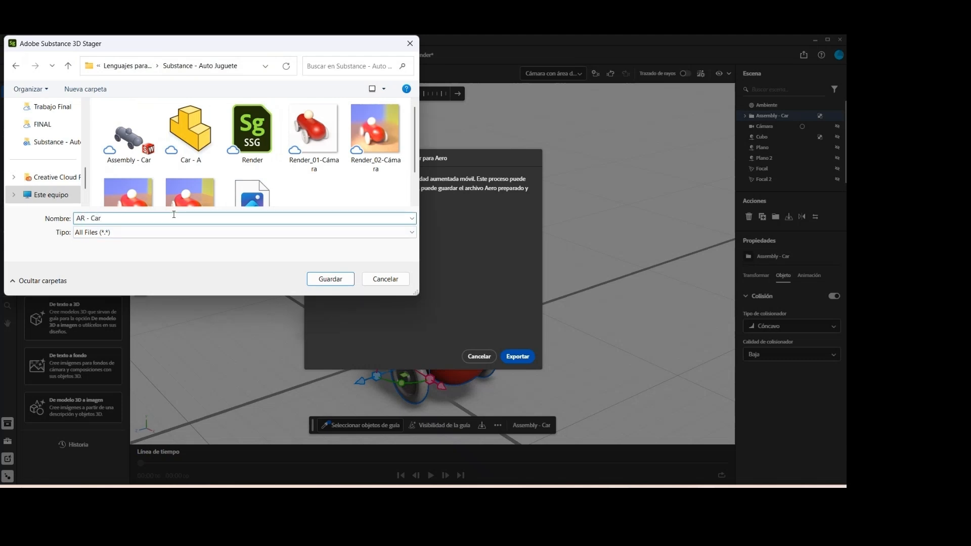
pyautogui.click(323, 282)
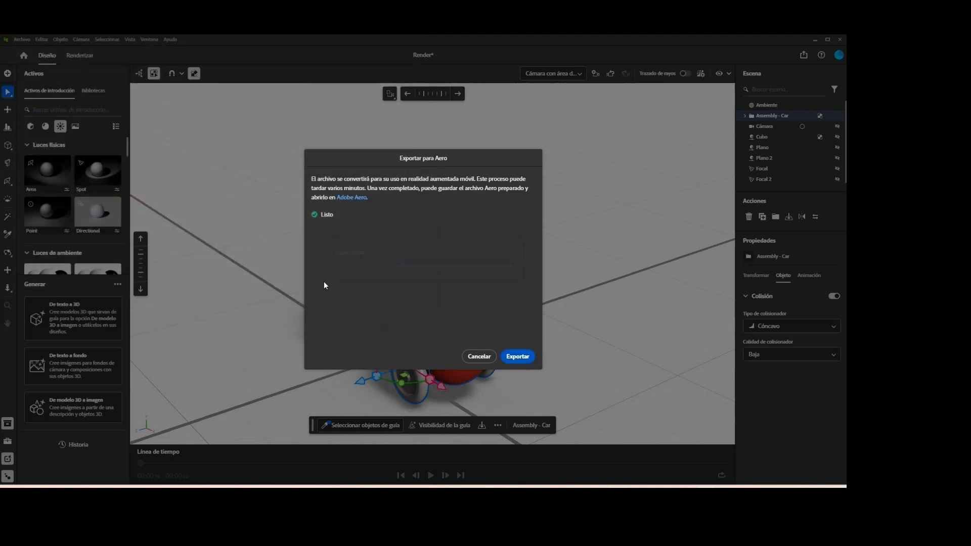